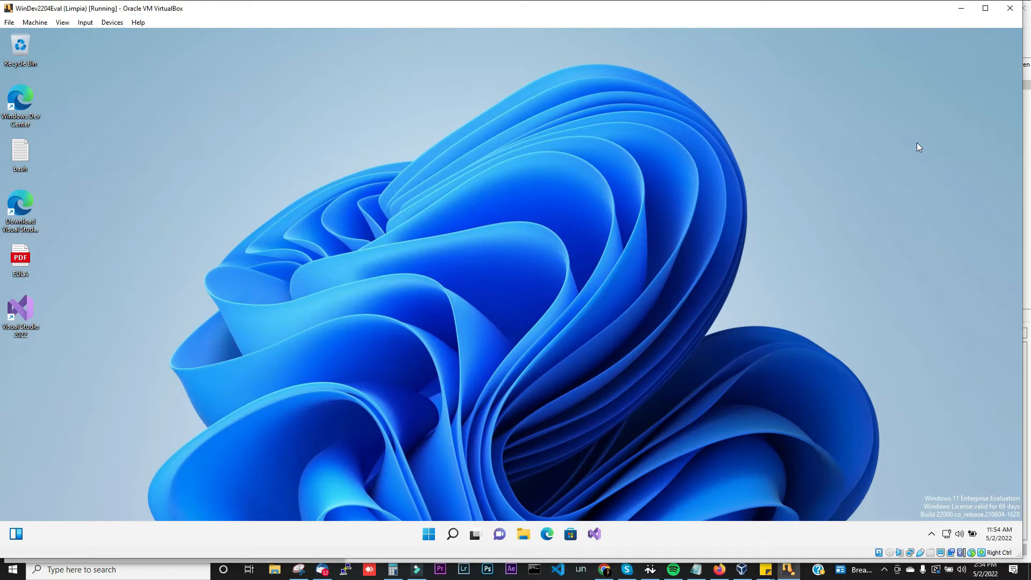
# Step: Launch Microsoft Edge and go to google.com
pyautogui.click(546, 531)
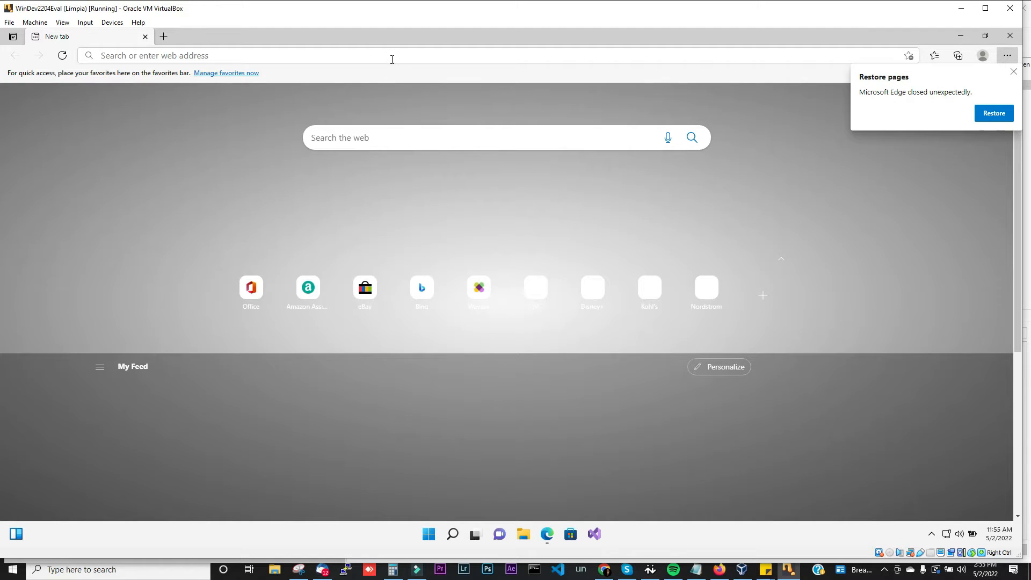
pyautogui.click(391, 56)
pyautogui.write('google.com')
pyautogui.press('Return')
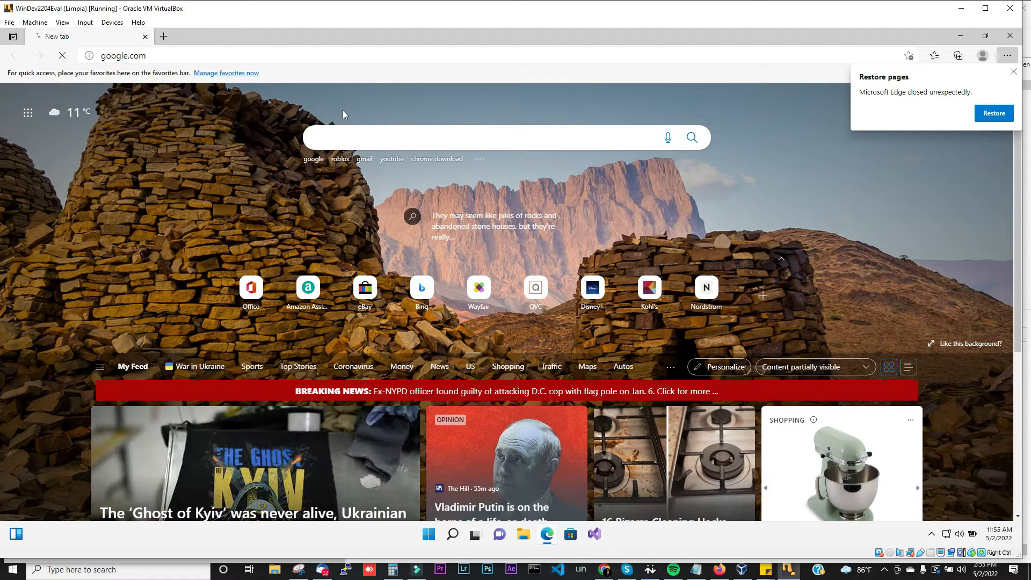
# Step: Search 'download xampp' and download XAMPP 7.4.29 for Windows 64-bit from apachefriends.org
pyautogui.write('download xa')
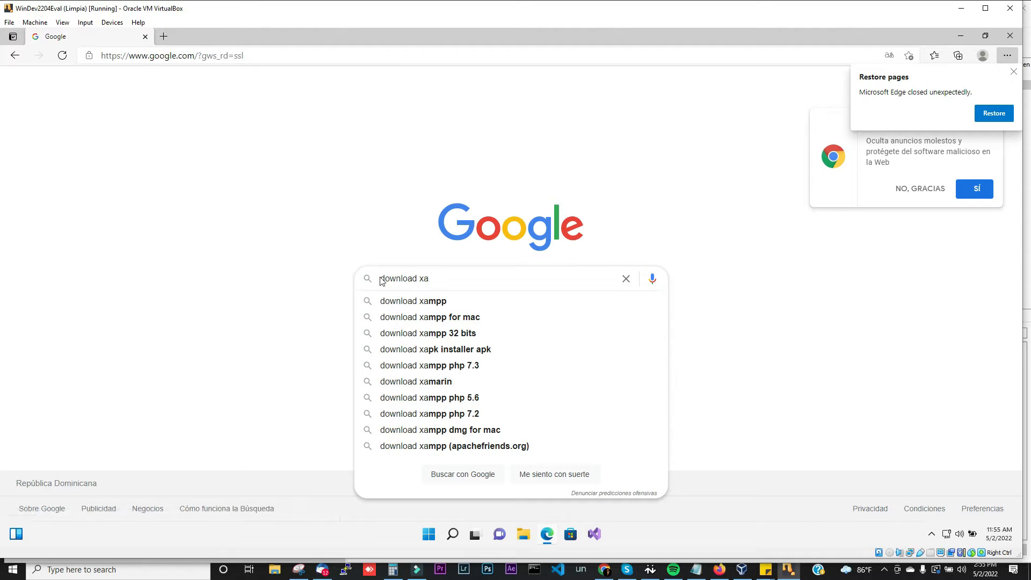
pyautogui.click(403, 302)
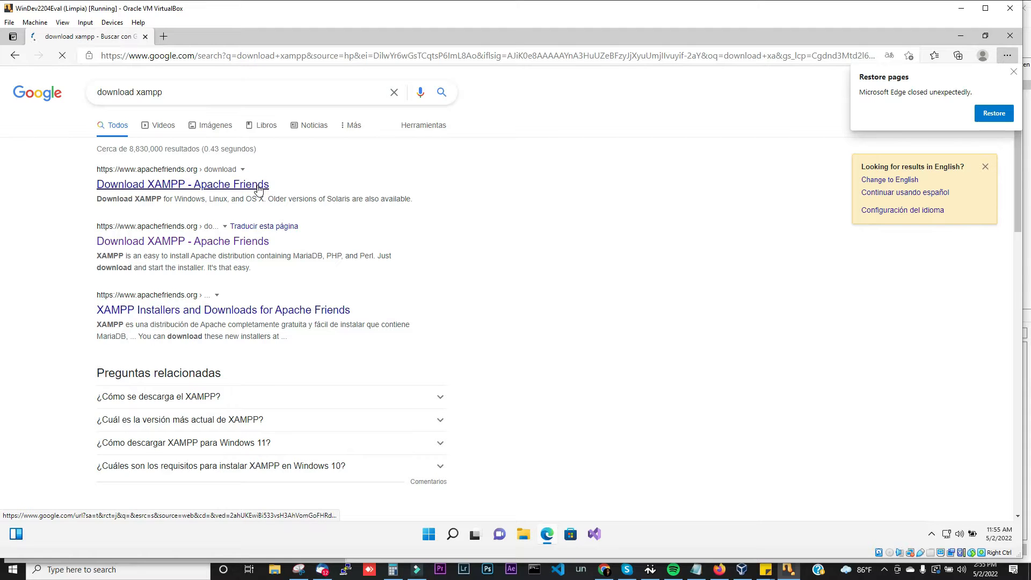
pyautogui.click(258, 188)
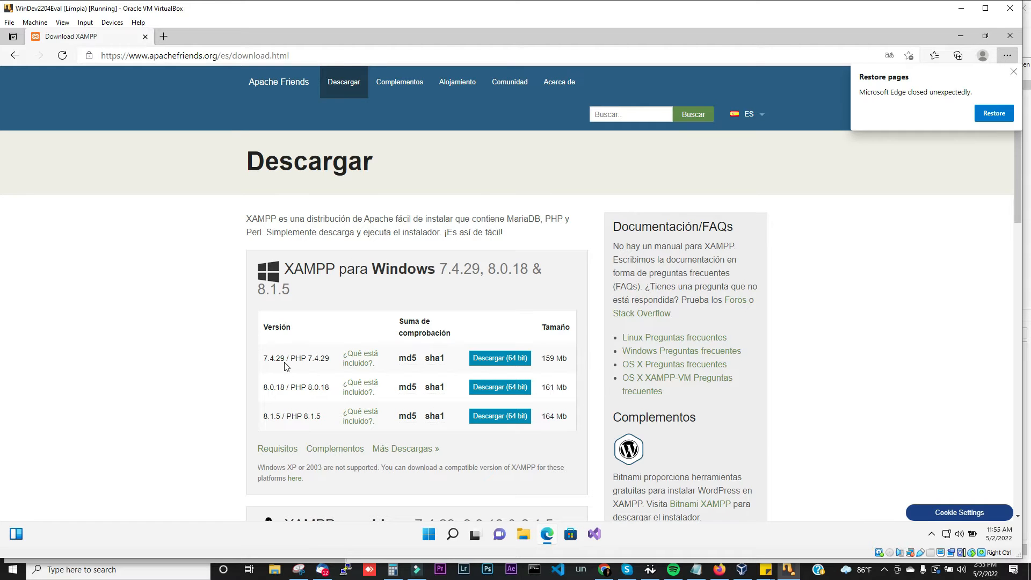
pyautogui.click(508, 358)
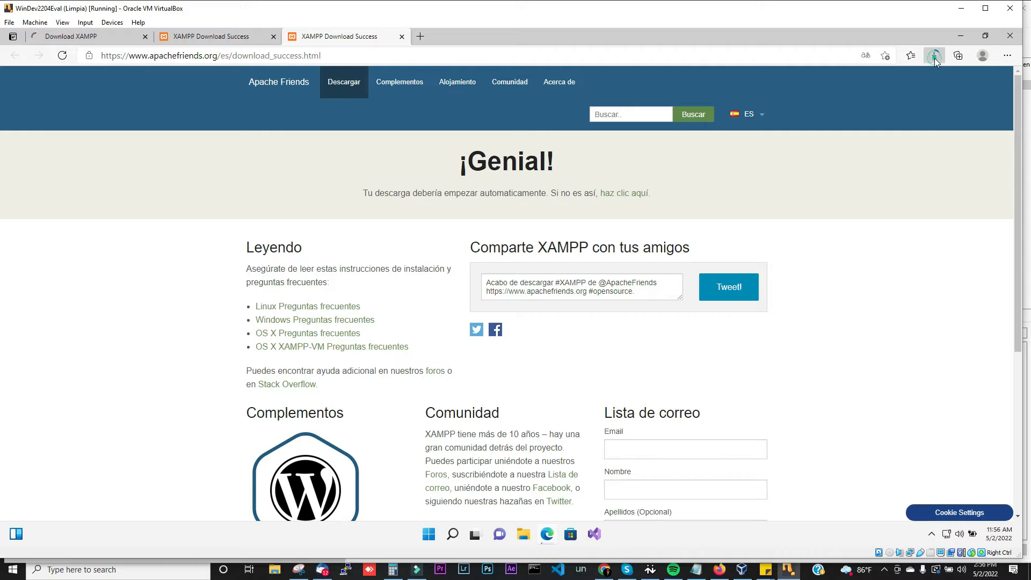
# Step: Cancel the duplicate XAMPP installer download, close the extra tabs, and check download progress
pyautogui.click(934, 57)
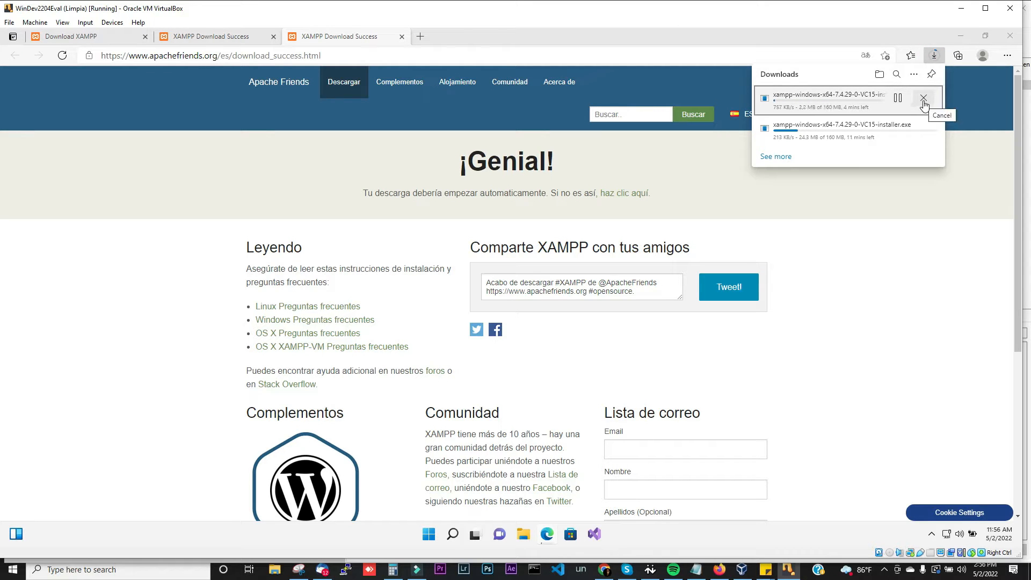
pyautogui.click(923, 99)
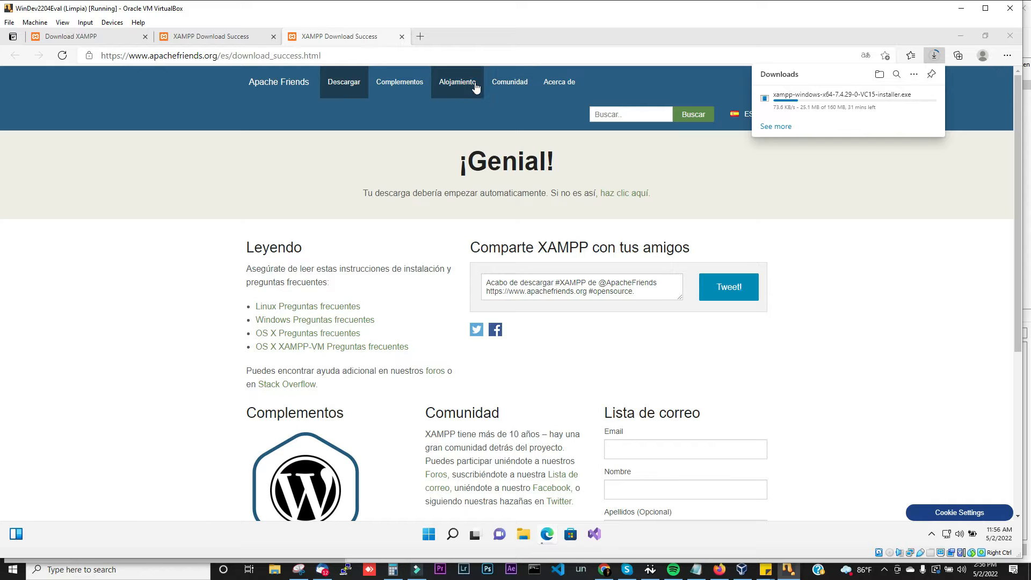
pyautogui.click(273, 37)
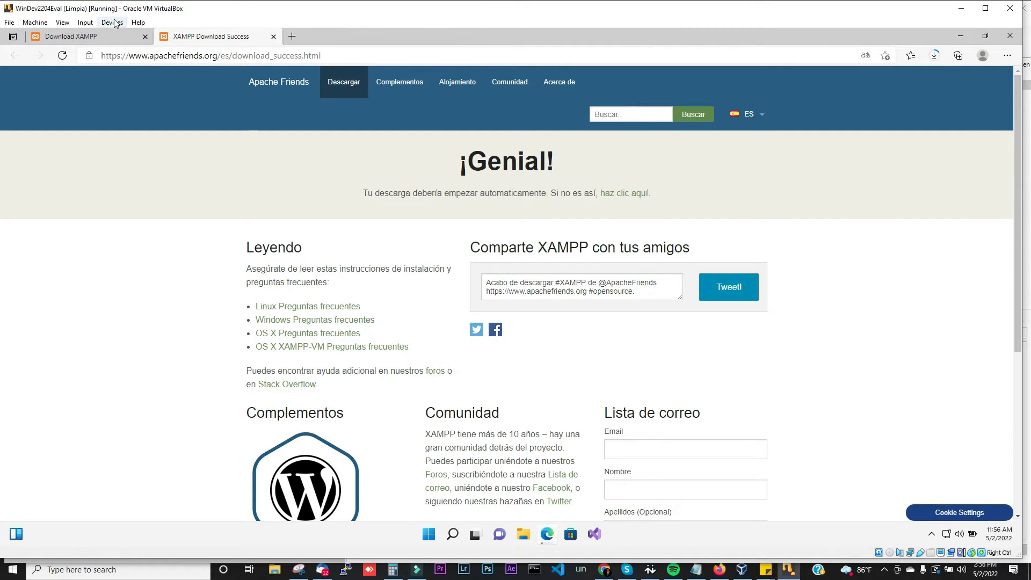
pyautogui.click(113, 36)
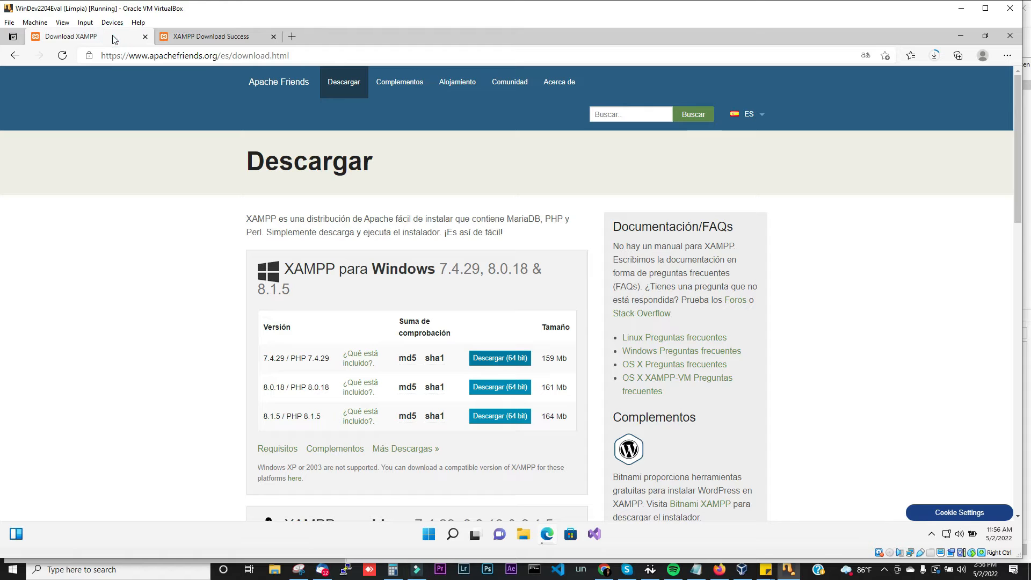
pyautogui.click(144, 37)
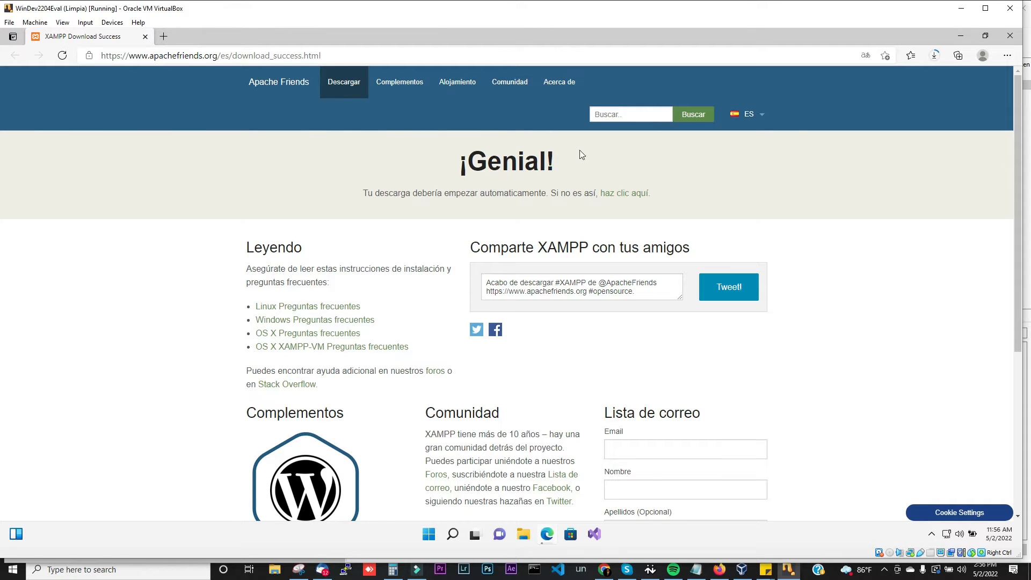
pyautogui.click(934, 60)
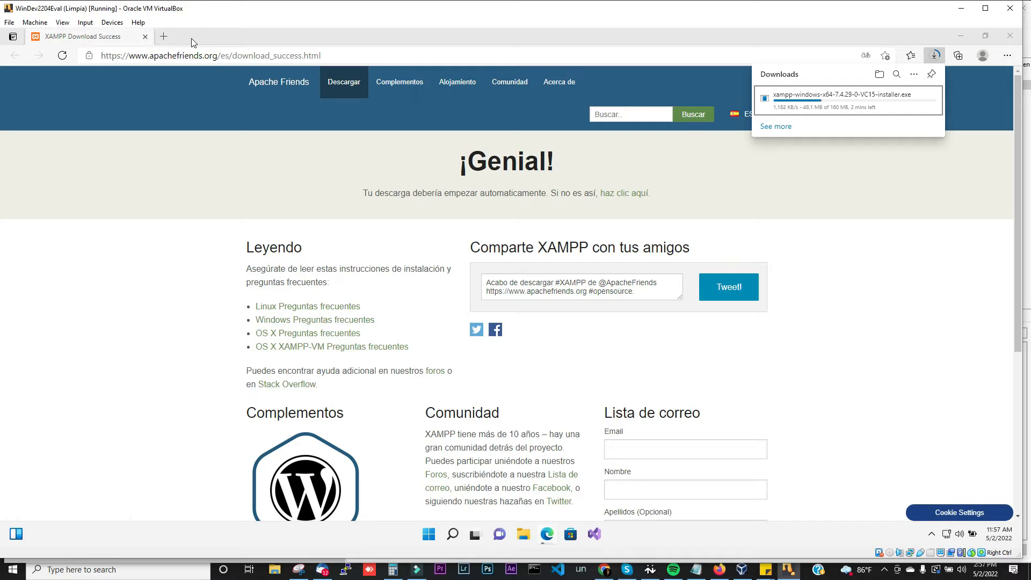
pyautogui.click(164, 37)
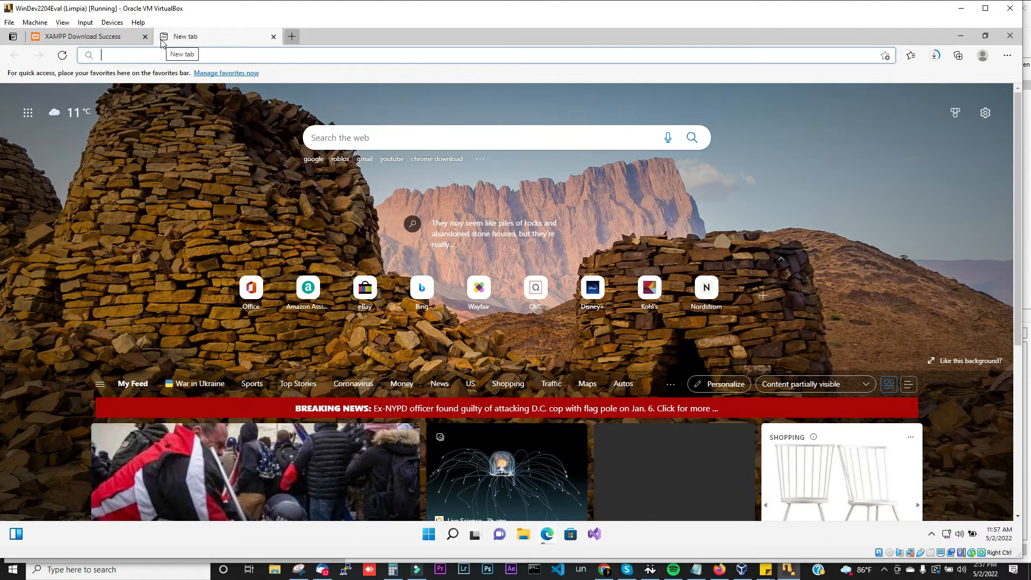
# Step: Google 'download winrar 64 bits' from a new tab
pyautogui.write('google.com')
pyautogui.press('Return')
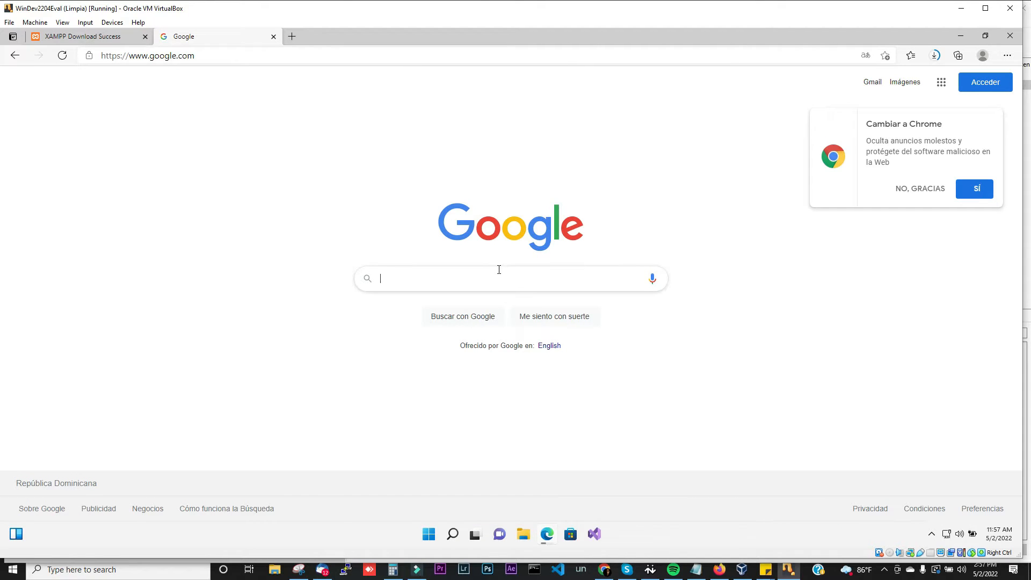
pyautogui.write('download')
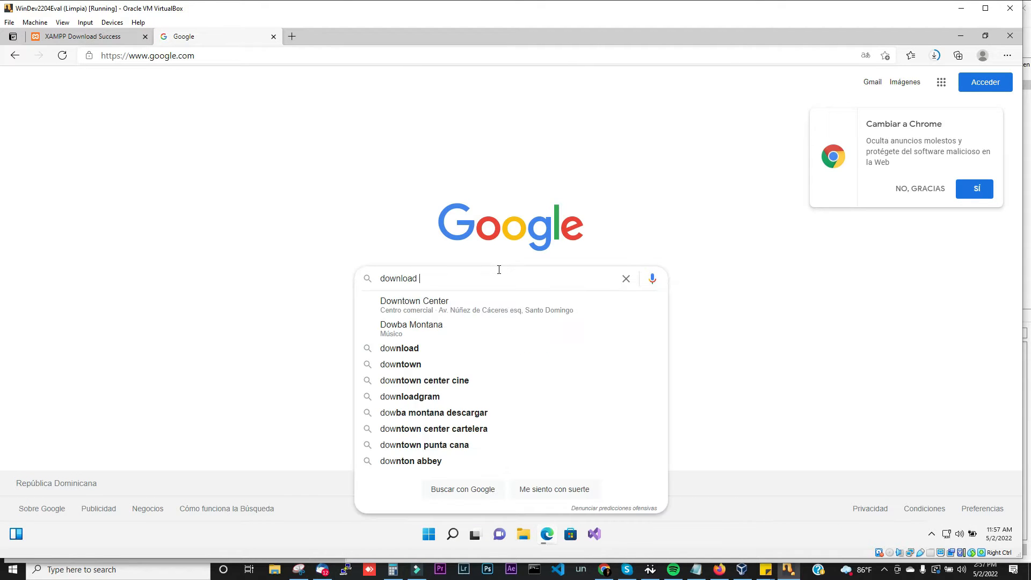
pyautogui.write(' winrar')
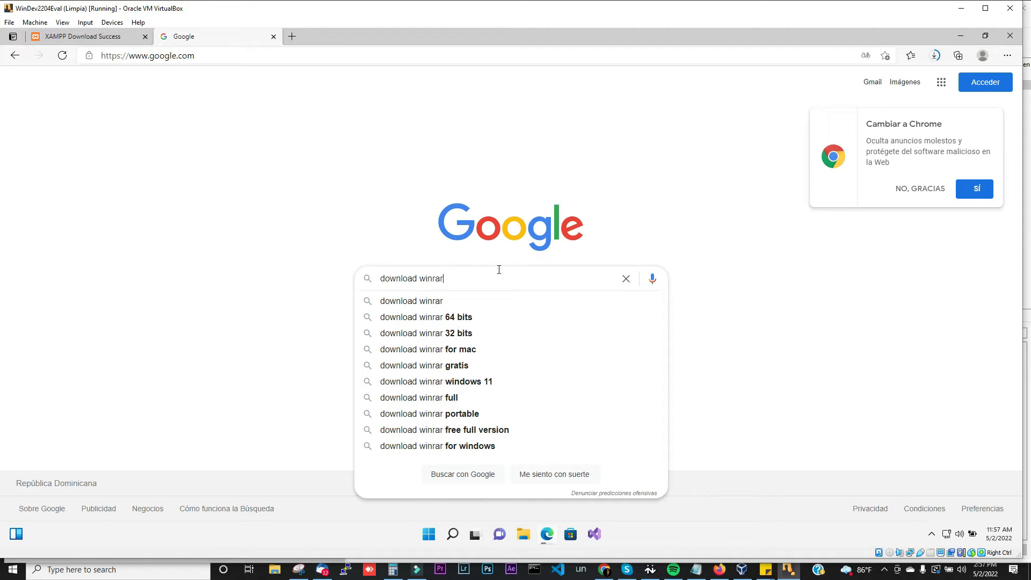
pyautogui.click(473, 317)
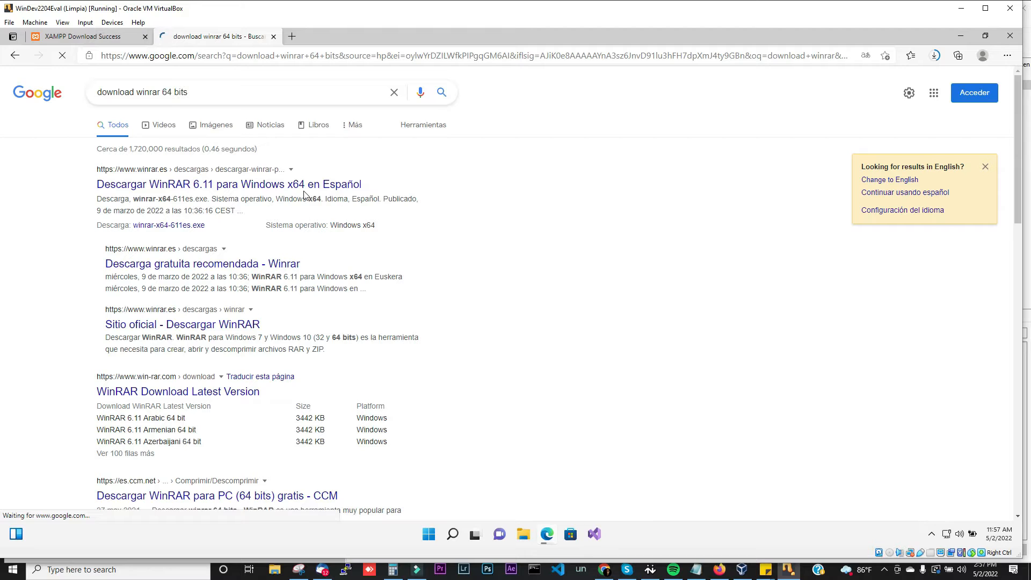
# Step: Download winrar-x64-611es.exe from winrar.es and run it from the Downloads folder
pyautogui.click(318, 185)
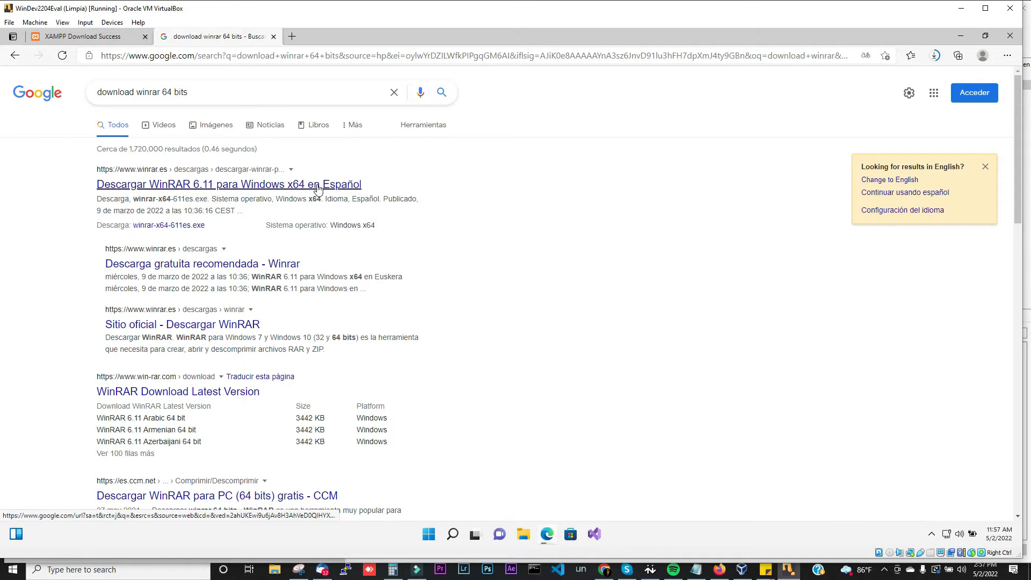
pyautogui.click(318, 186)
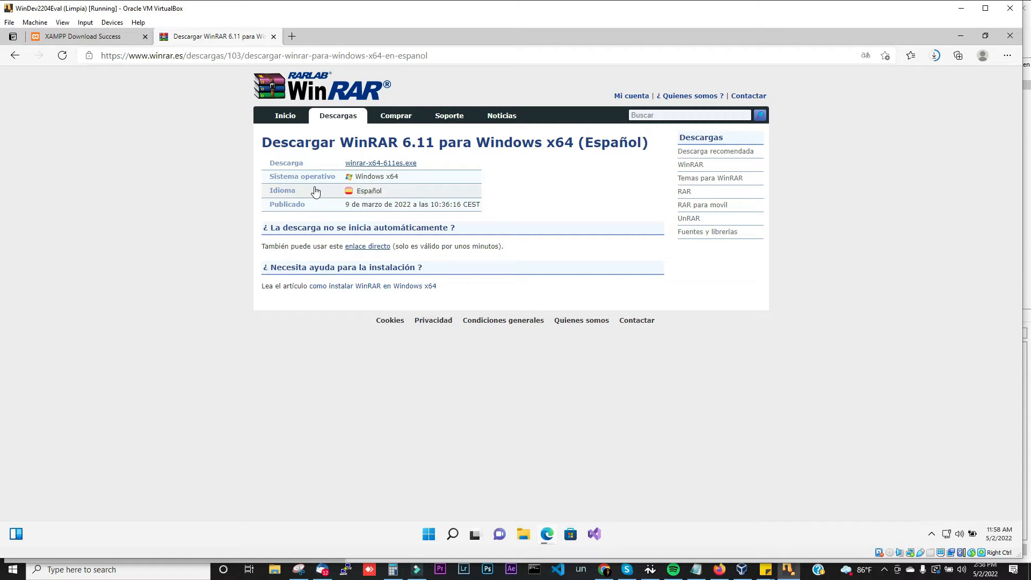
pyautogui.click(406, 165)
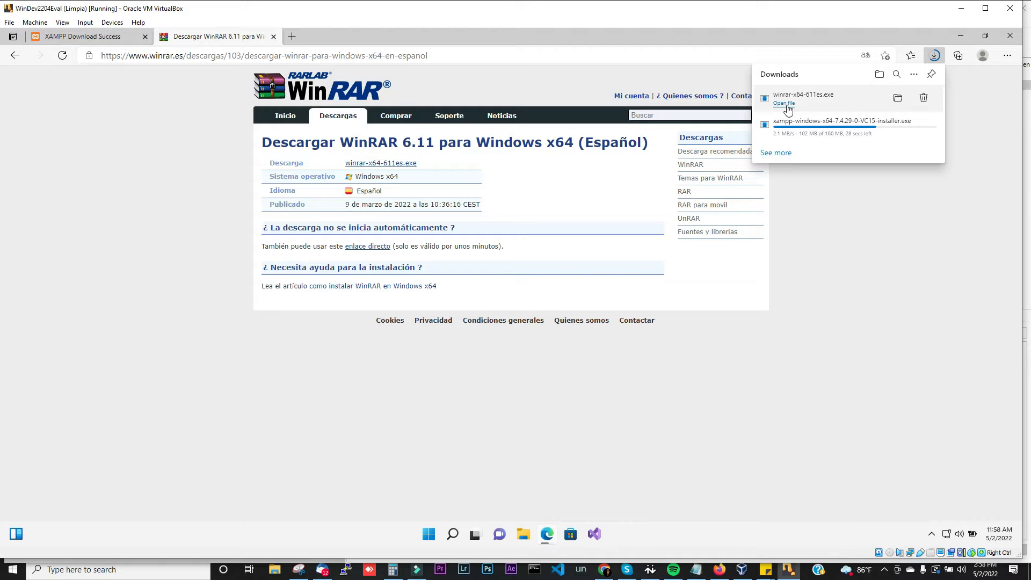
pyautogui.click(896, 100)
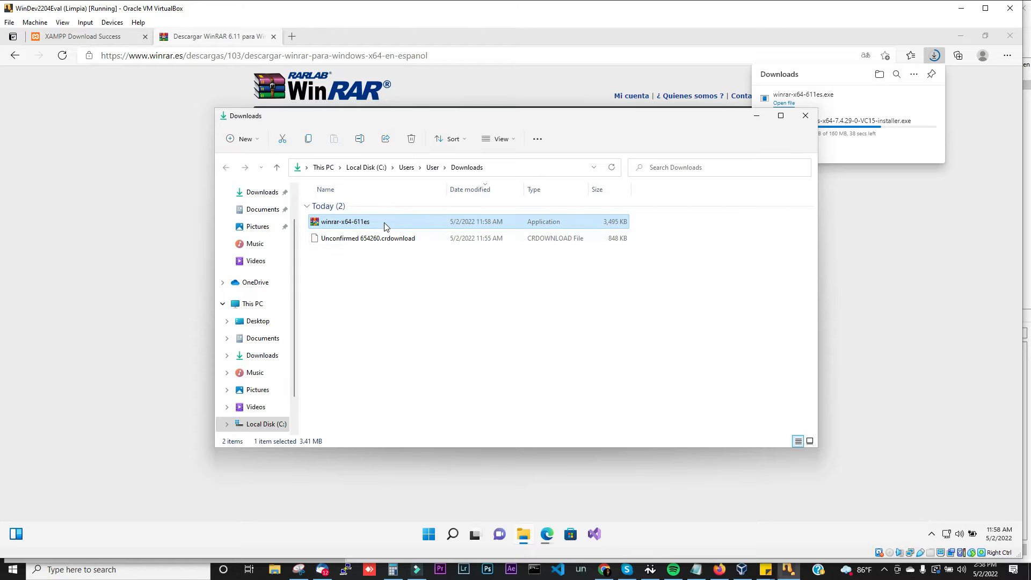
pyautogui.doubleClick(384, 226)
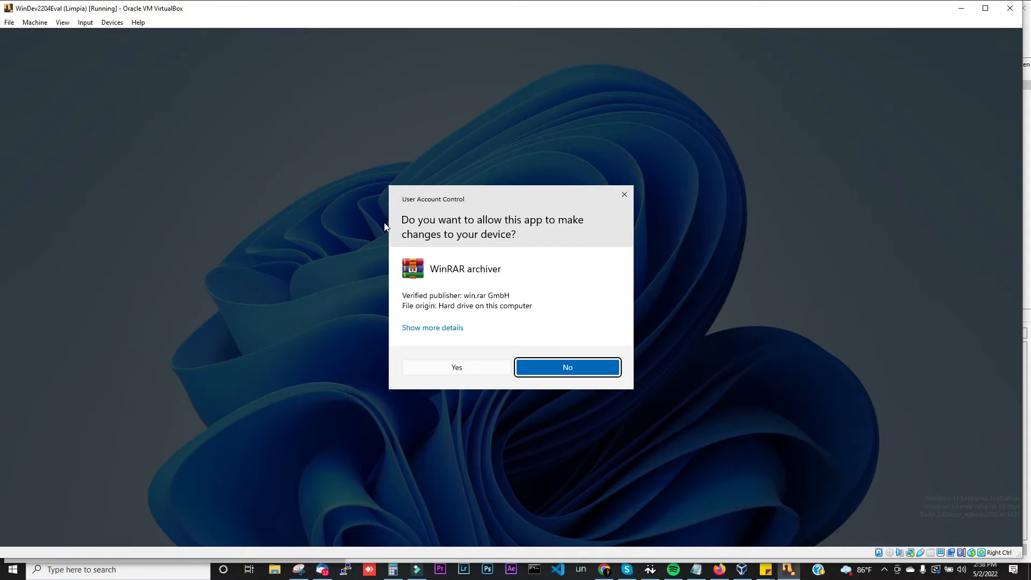
# Step: Install WinRAR 6.11 into C:\Program Files\WinRAR with default options and close leftover windows
pyautogui.click(456, 368)
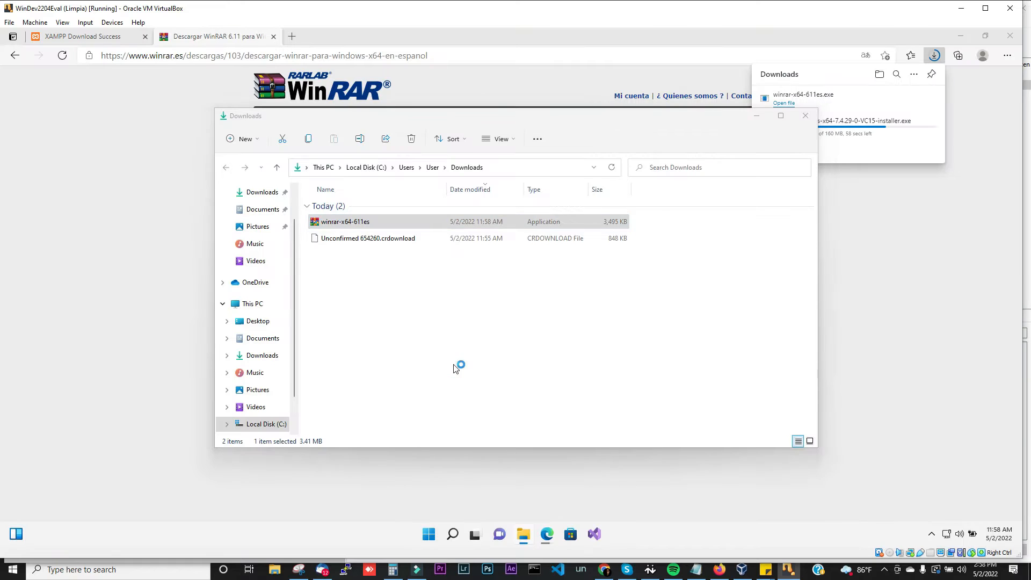
pyautogui.click(469, 383)
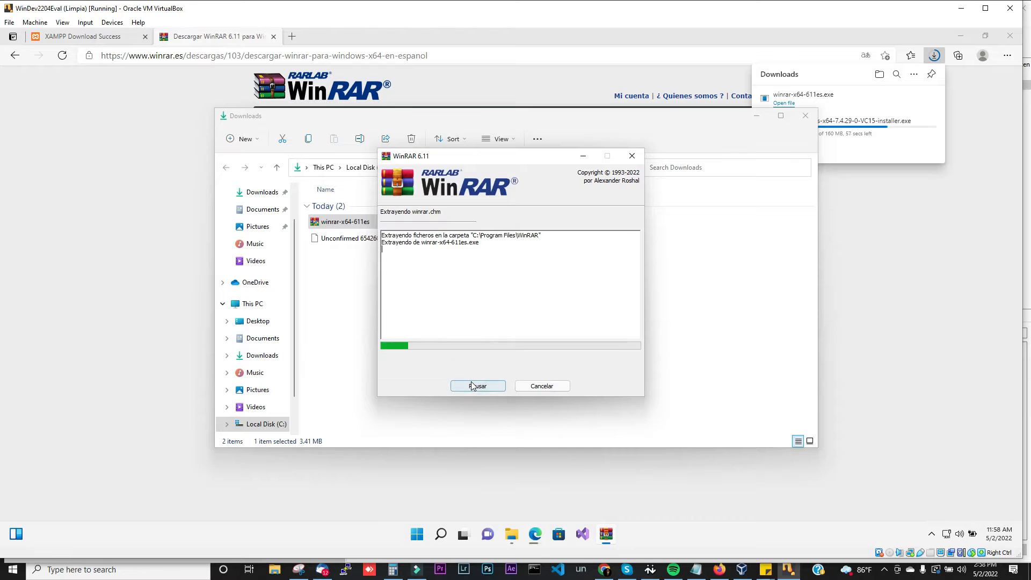
pyautogui.click(476, 401)
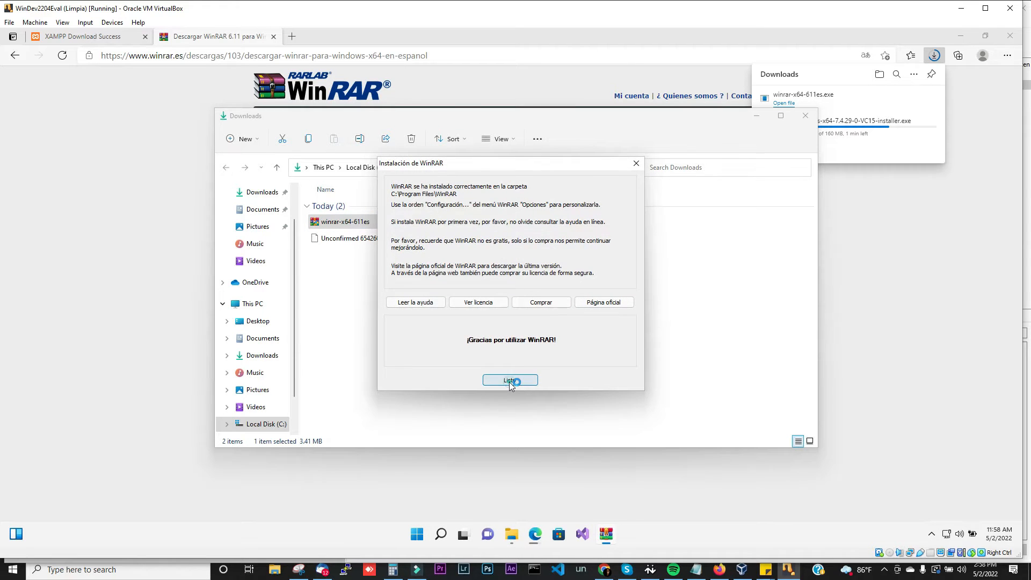
pyautogui.click(510, 381)
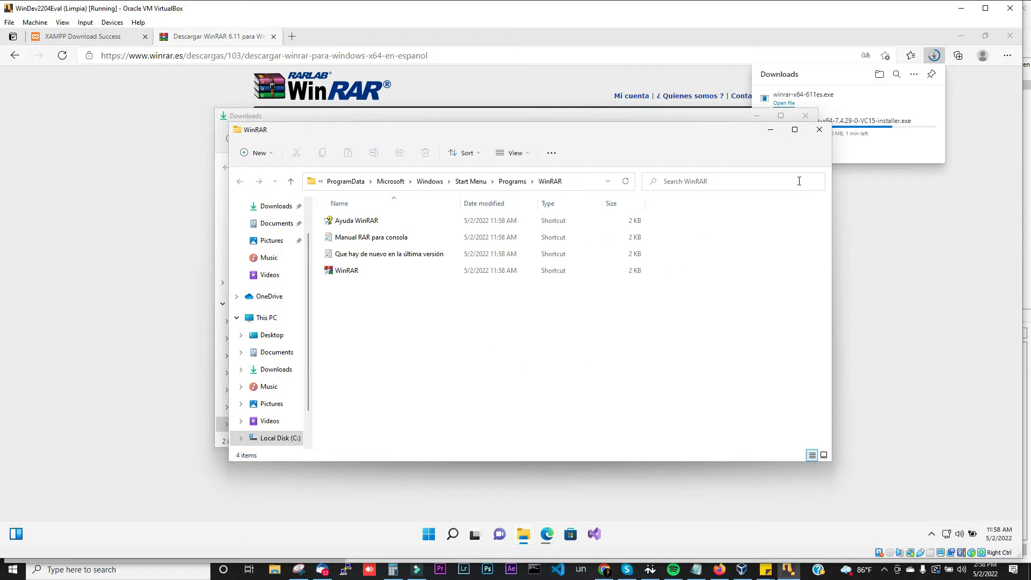
pyautogui.click(819, 134)
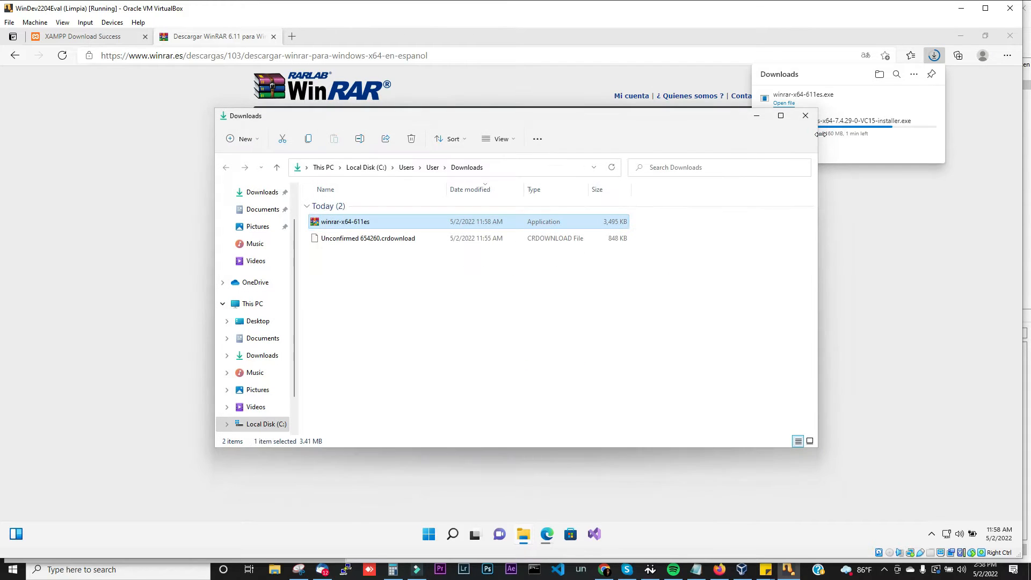
pyautogui.click(755, 119)
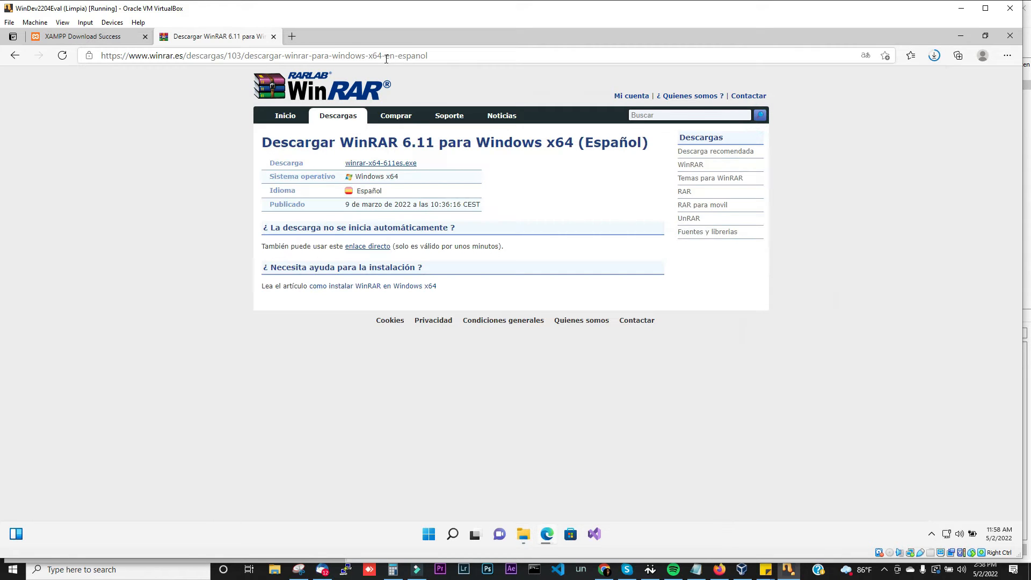
# Step: Open google.com in a new browser tab
pyautogui.click(290, 36)
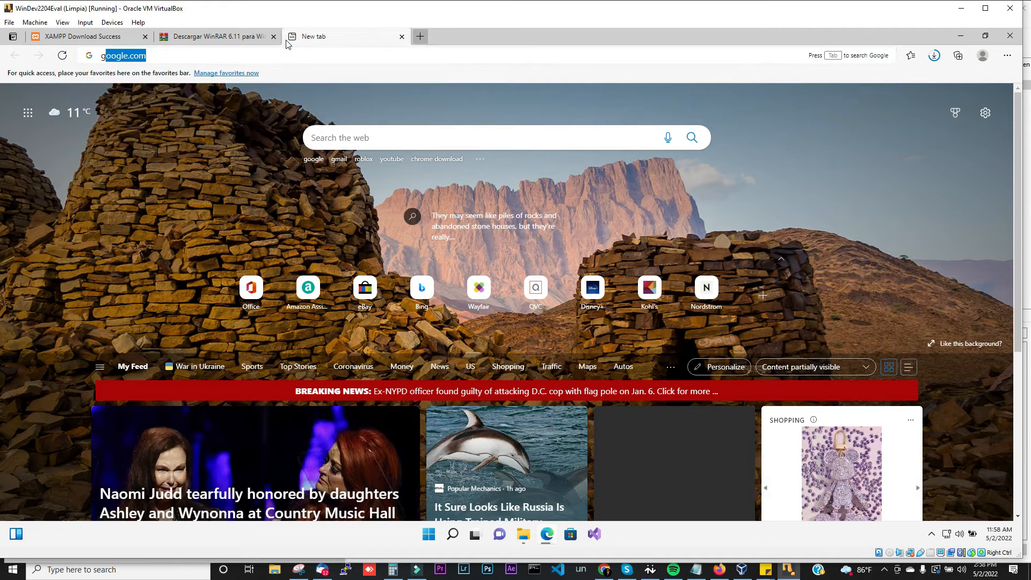
pyautogui.write('goog')
pyautogui.press('Return')
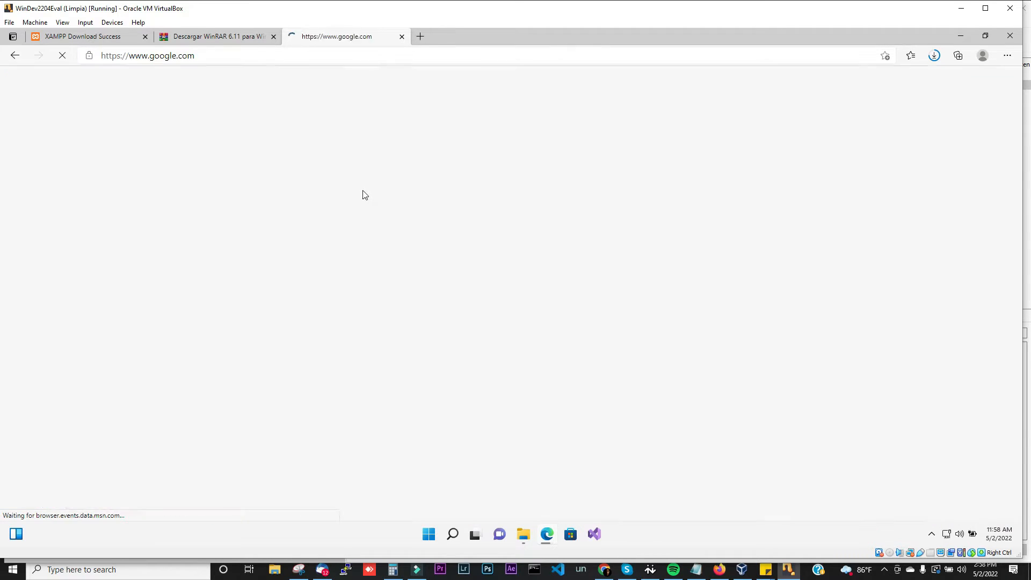
# Step: Search 'download vtiger community' and open the Vtiger open-source CRM page on vtiger.com
pyautogui.click(422, 277)
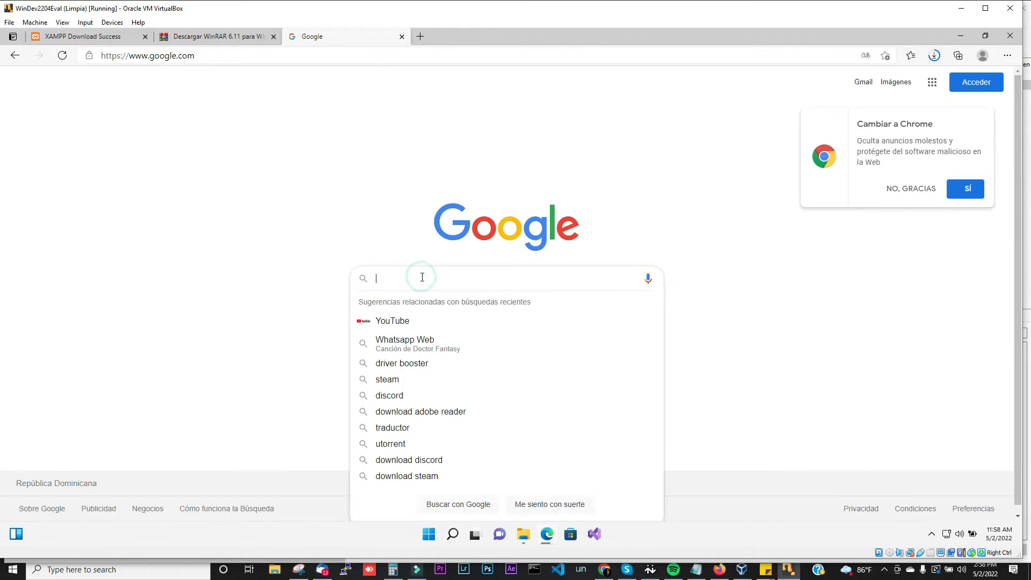
pyautogui.write('download')
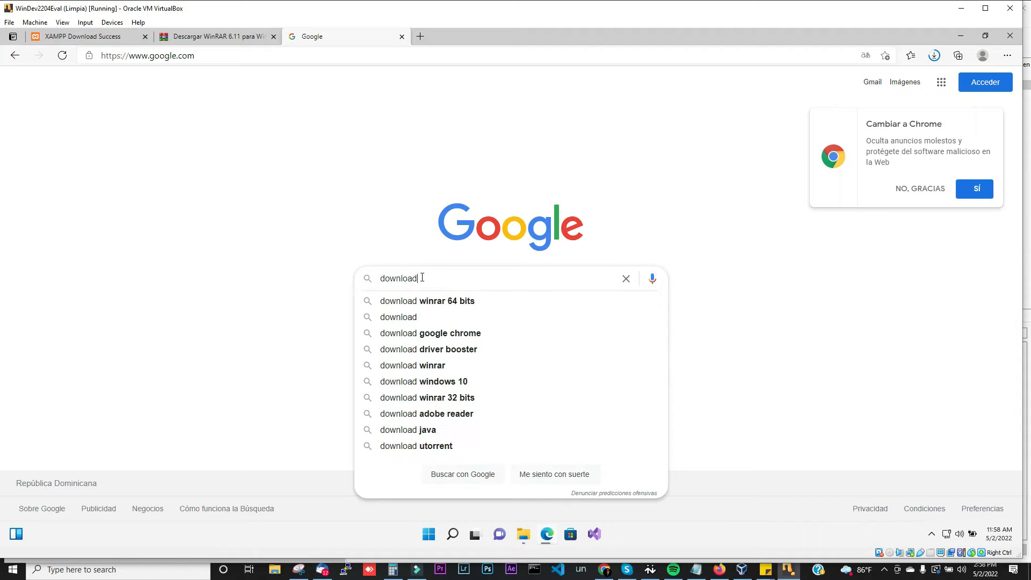
pyautogui.write(' vtiger co')
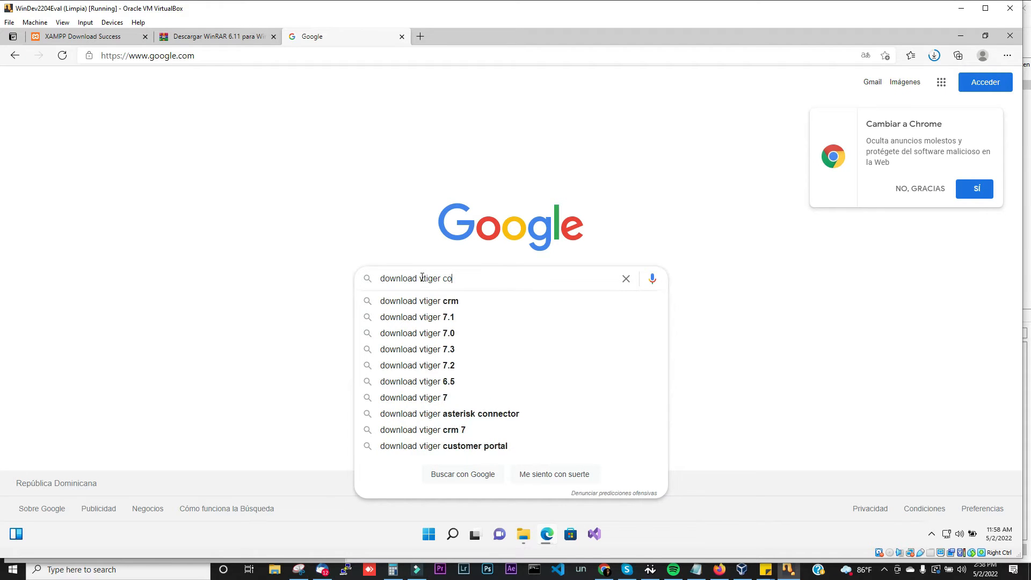
pyautogui.write('munit')
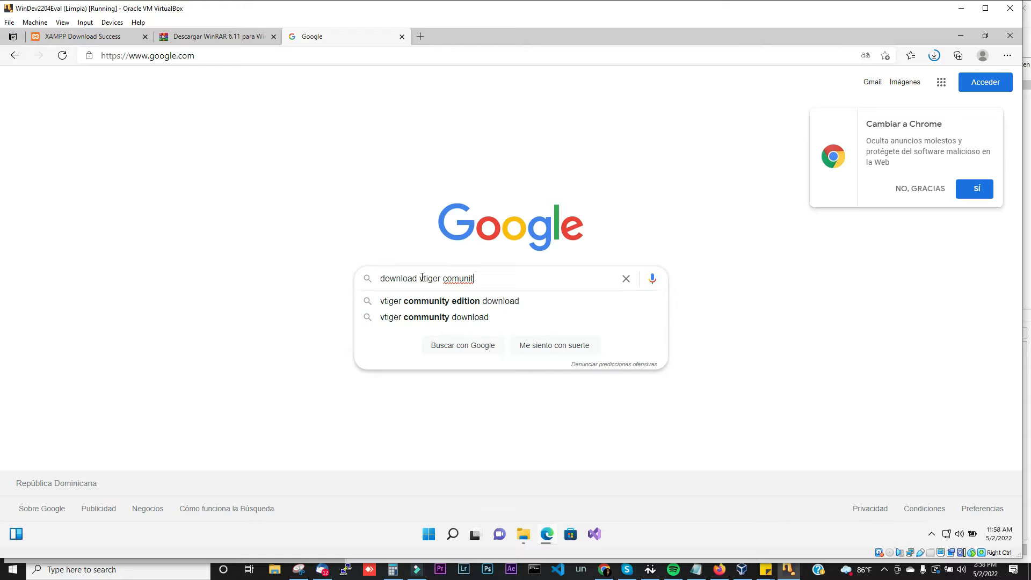
pyautogui.write('y')
pyautogui.press('Return')
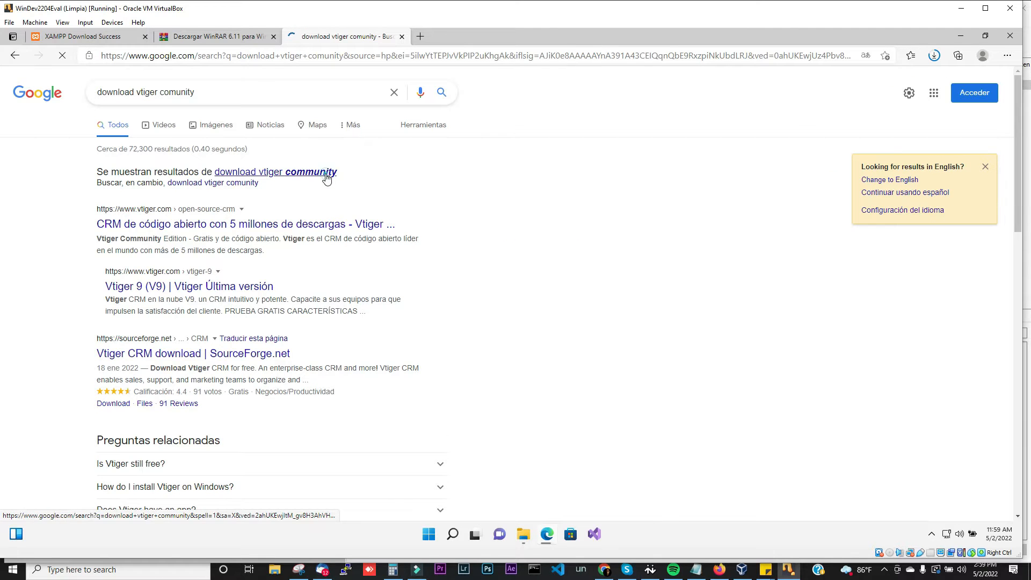
pyautogui.click(324, 172)
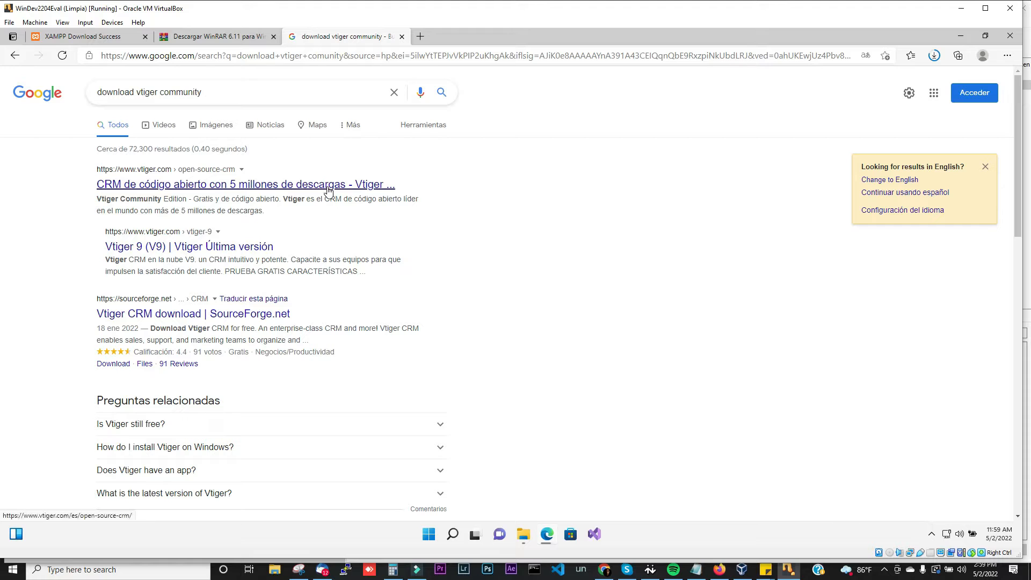
pyautogui.click(329, 188)
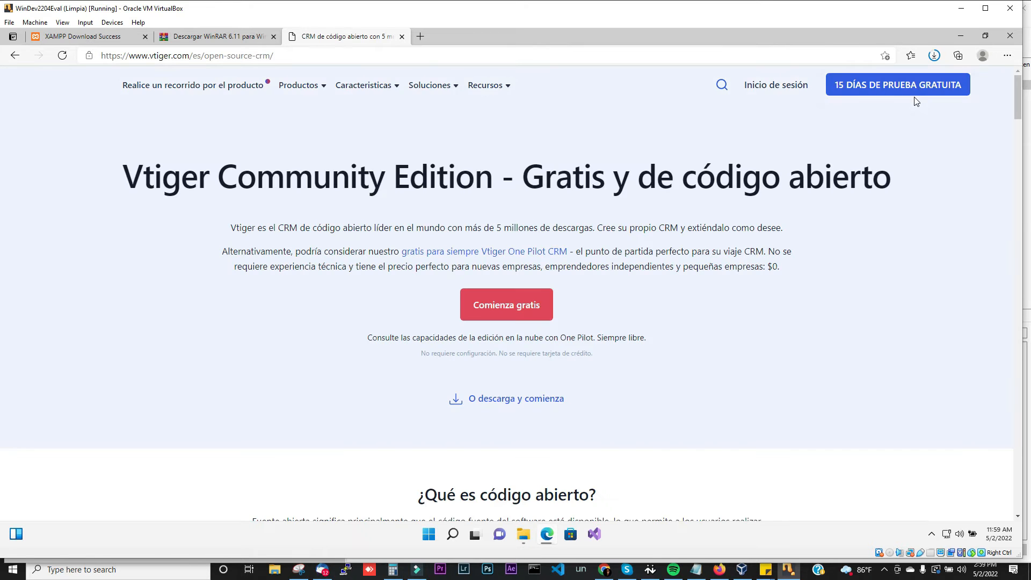
# Step: Check current download progress and go to Vtiger's open-source download section
pyautogui.click(935, 57)
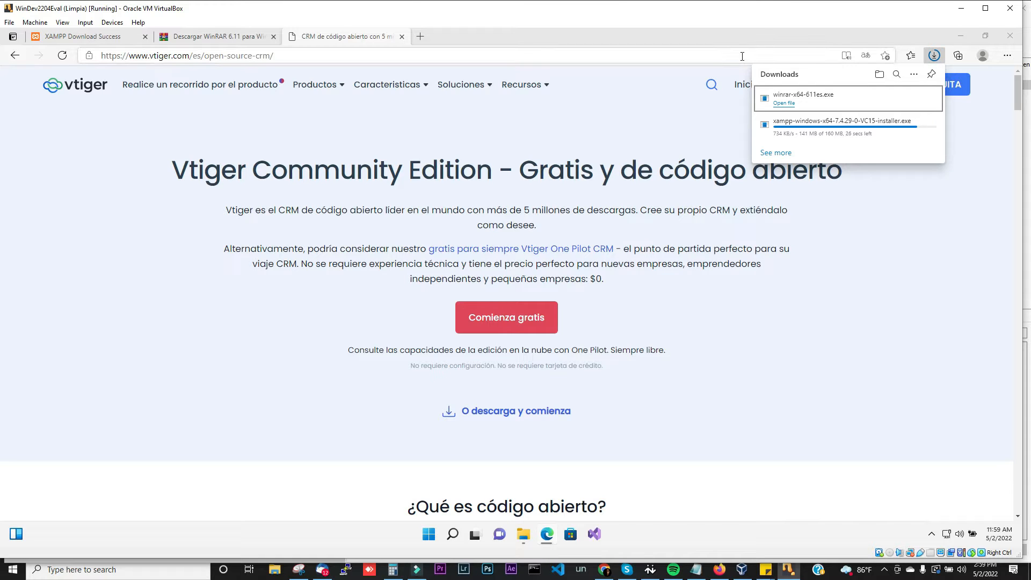
pyautogui.click(722, 55)
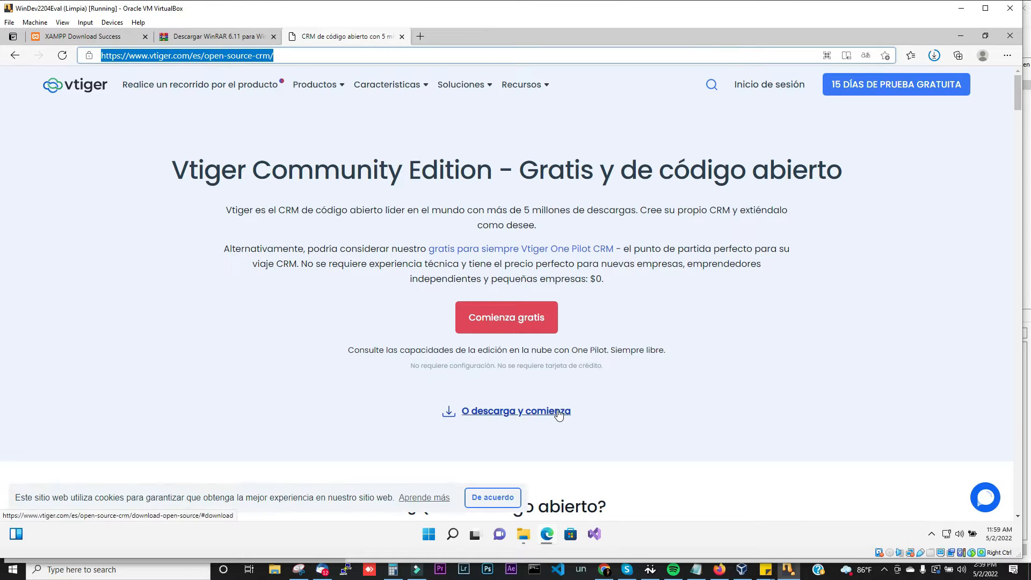
pyautogui.click(499, 415)
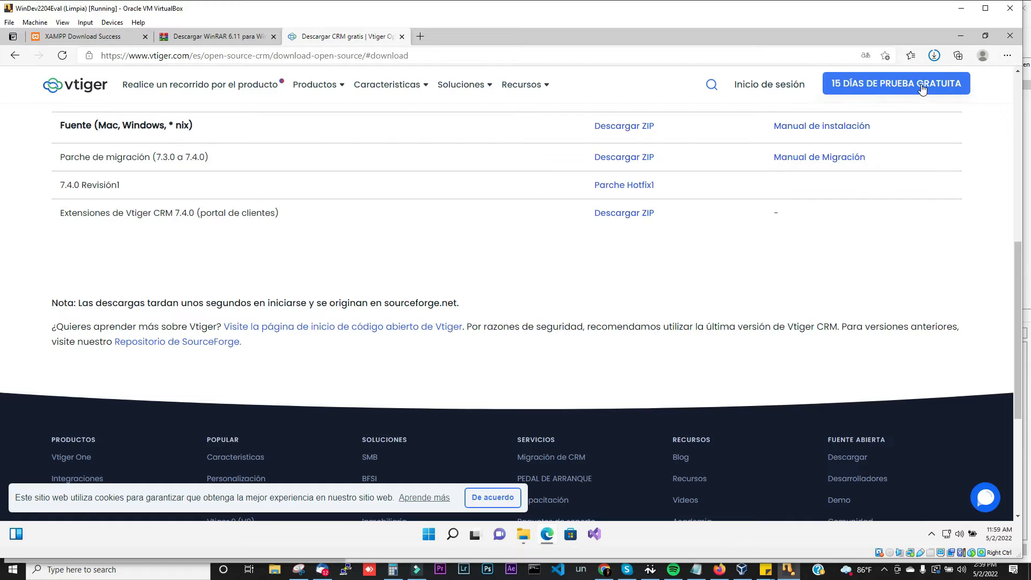
pyautogui.click(934, 58)
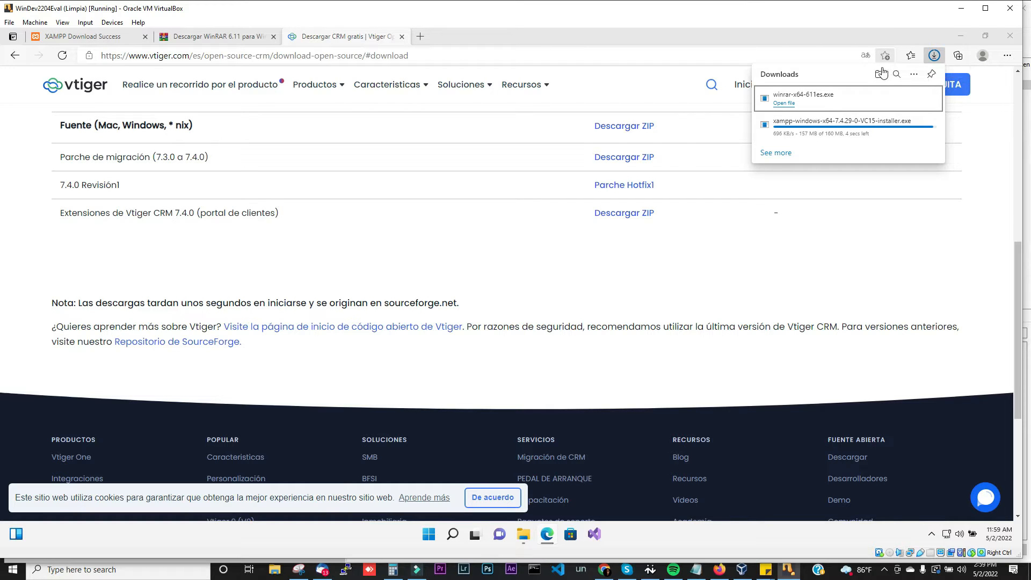
pyautogui.moveTo(524, 85)
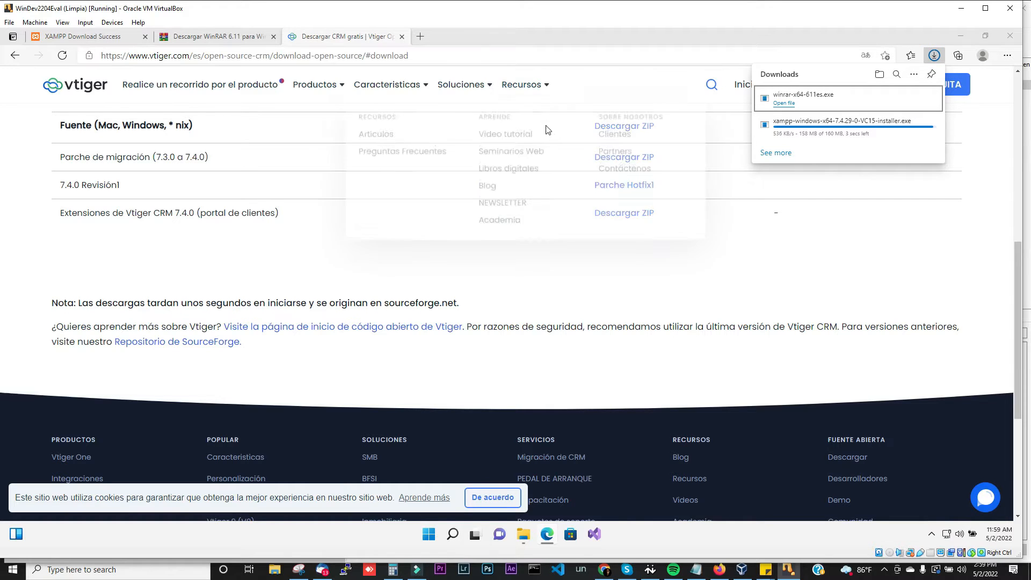
pyautogui.click(458, 270)
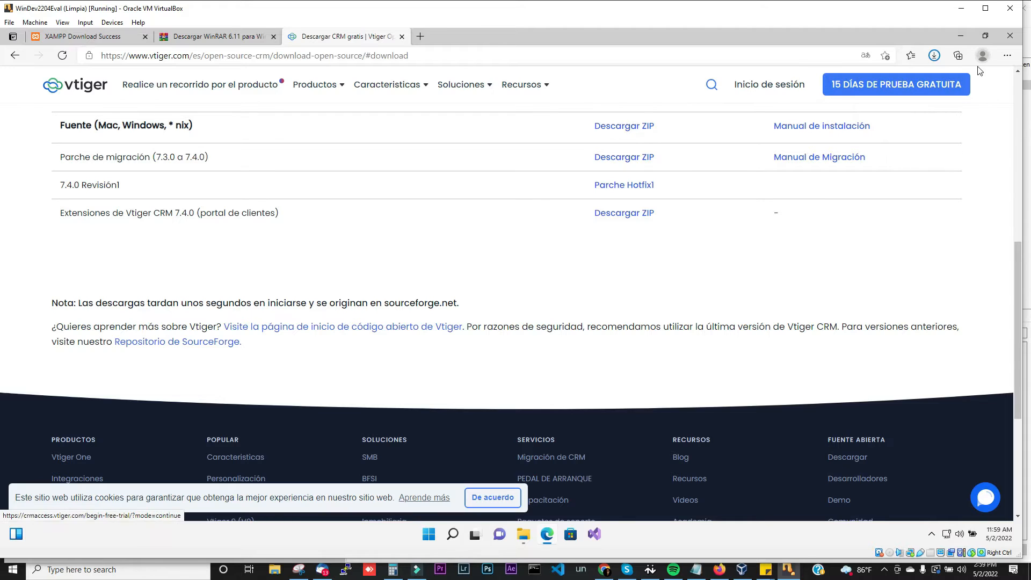
# Step: Download the Vtiger 7.4.0 source archive vtigercrm7.4.0.tar.gz and monitor its progress
pyautogui.click(644, 134)
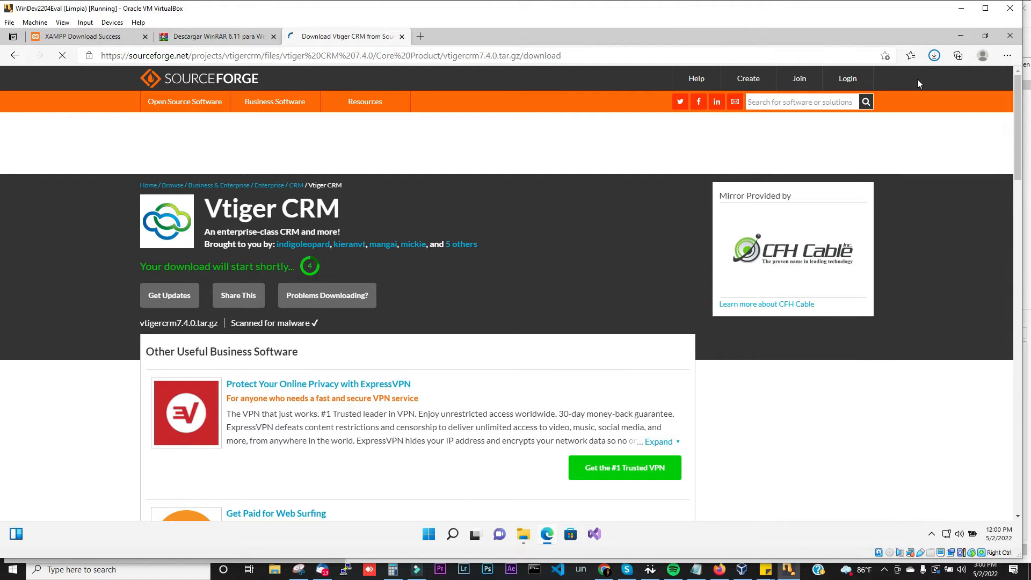
pyautogui.click(934, 57)
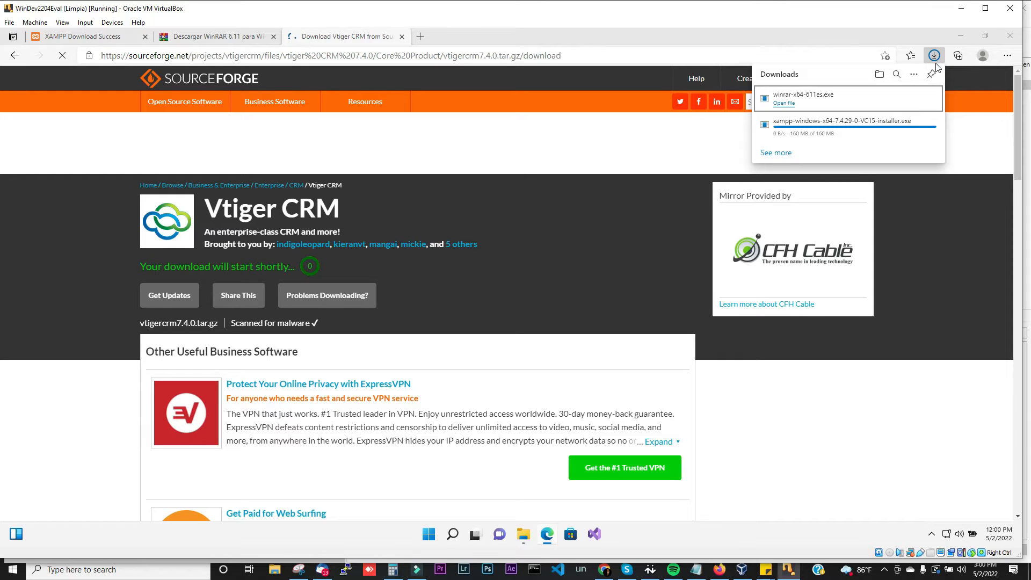
pyautogui.moveTo(898, 139)
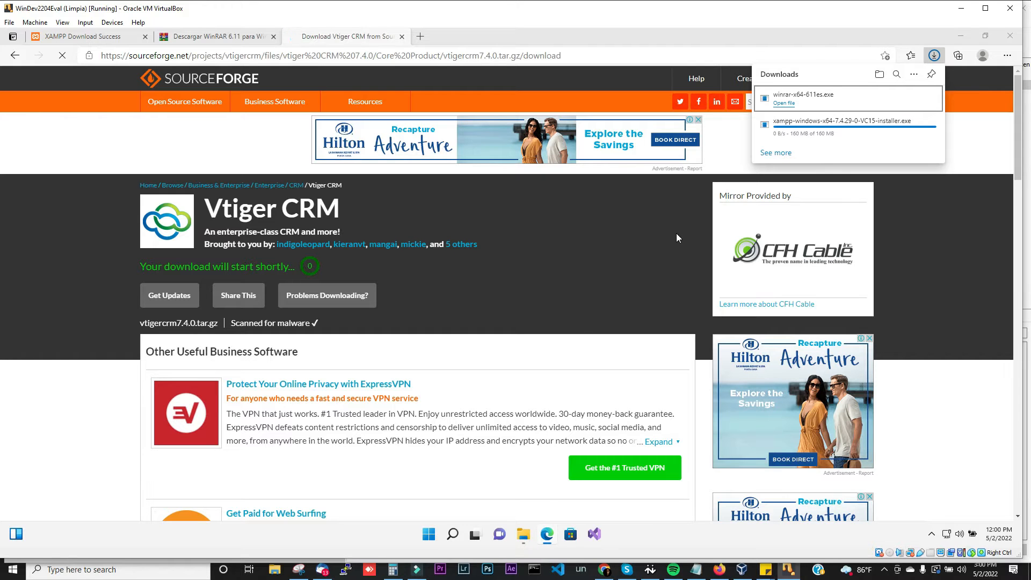
pyautogui.click(964, 154)
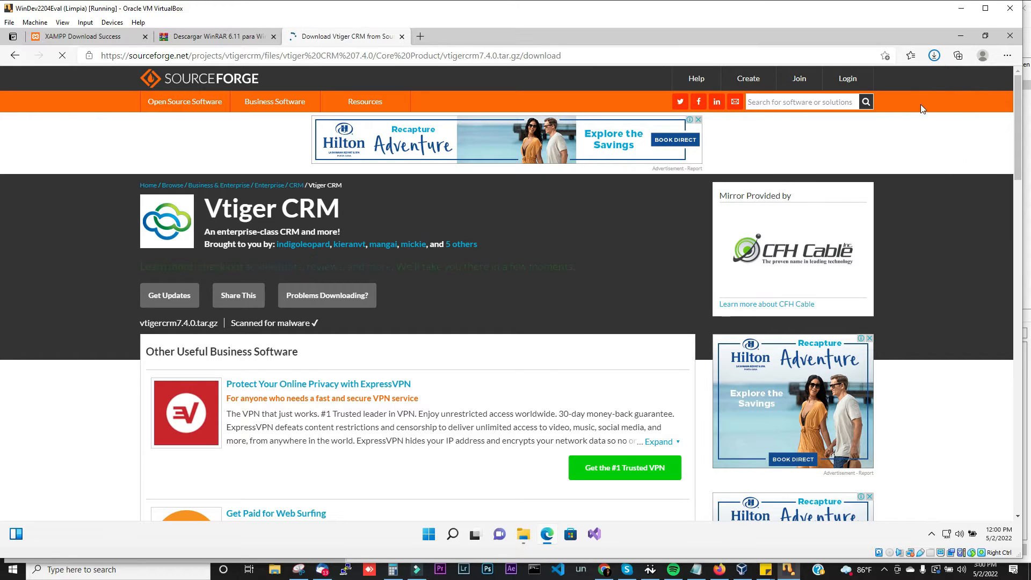
pyautogui.click(933, 63)
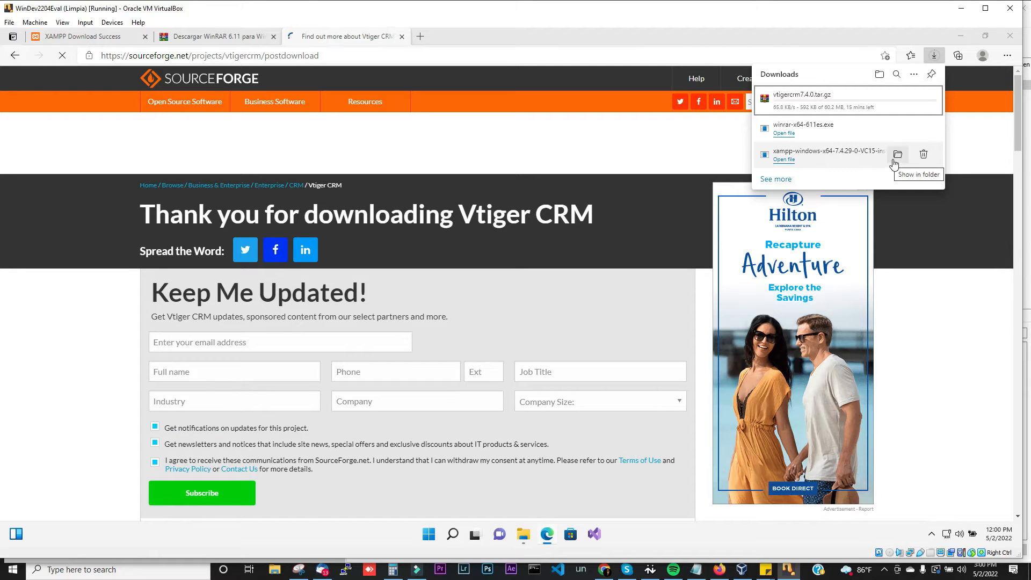
# Step: Launch the XAMPP 7.4.29 installer from the Downloads folder in File Explorer
pyautogui.click(897, 155)
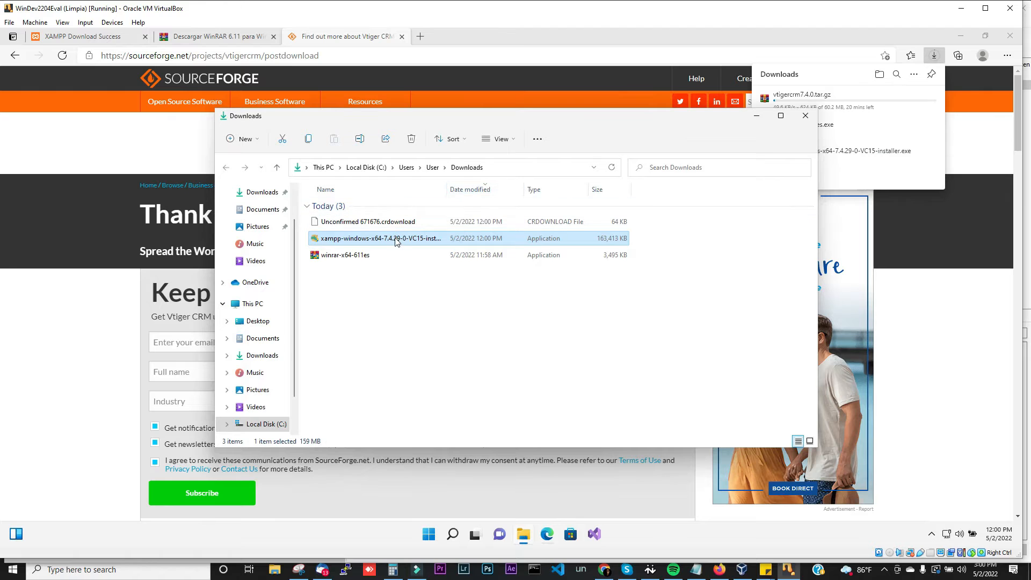
pyautogui.doubleClick(396, 242)
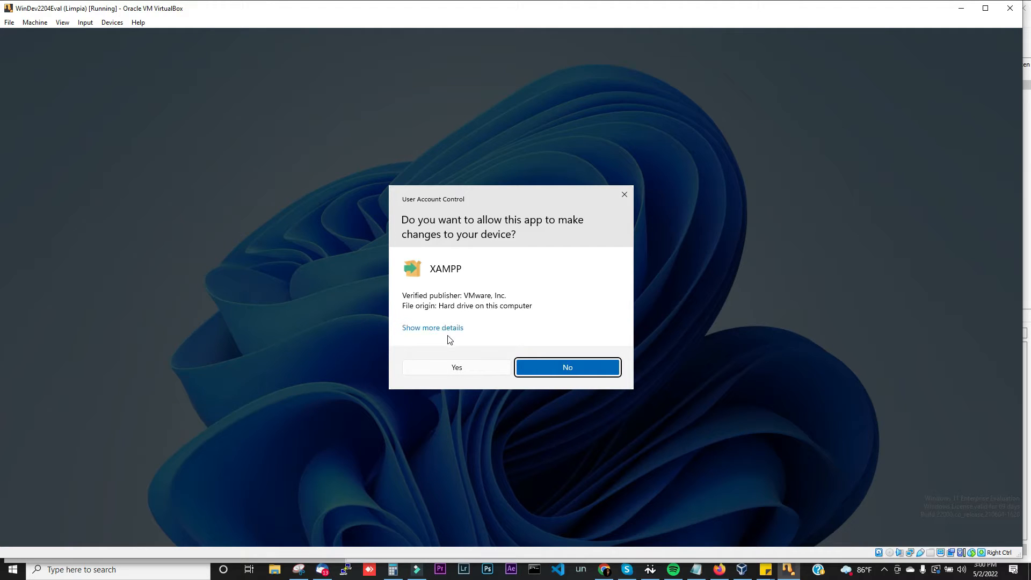
# Step: Allow XAMPP to make changes and acknowledge its UAC restriction warning
pyautogui.click(457, 367)
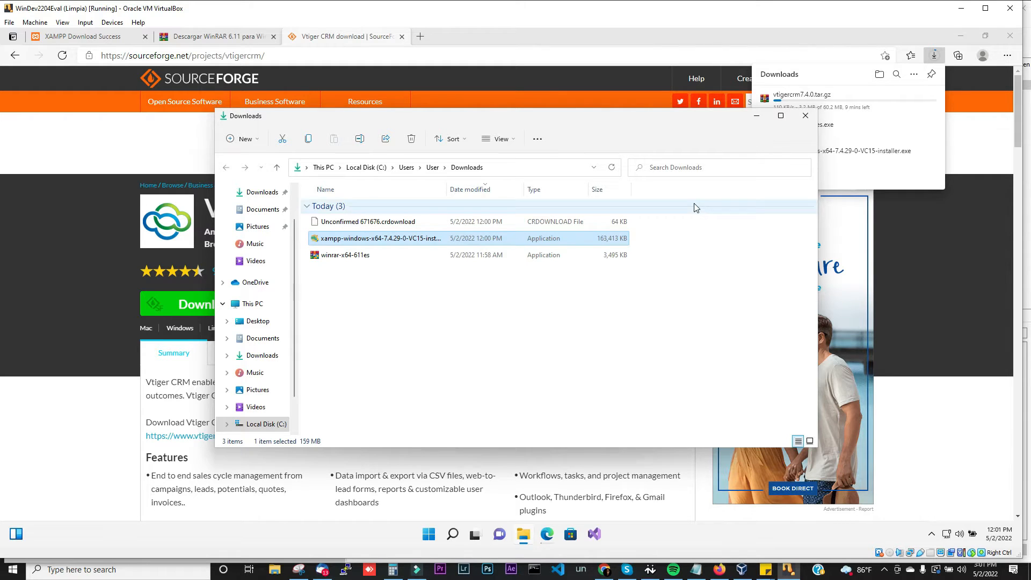
pyautogui.click(756, 121)
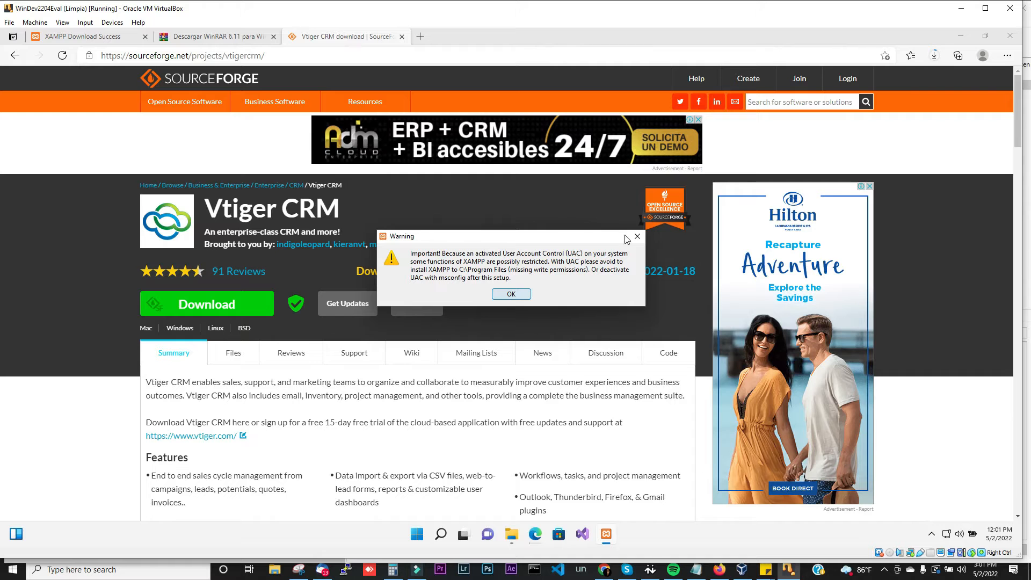
pyautogui.click(962, 8)
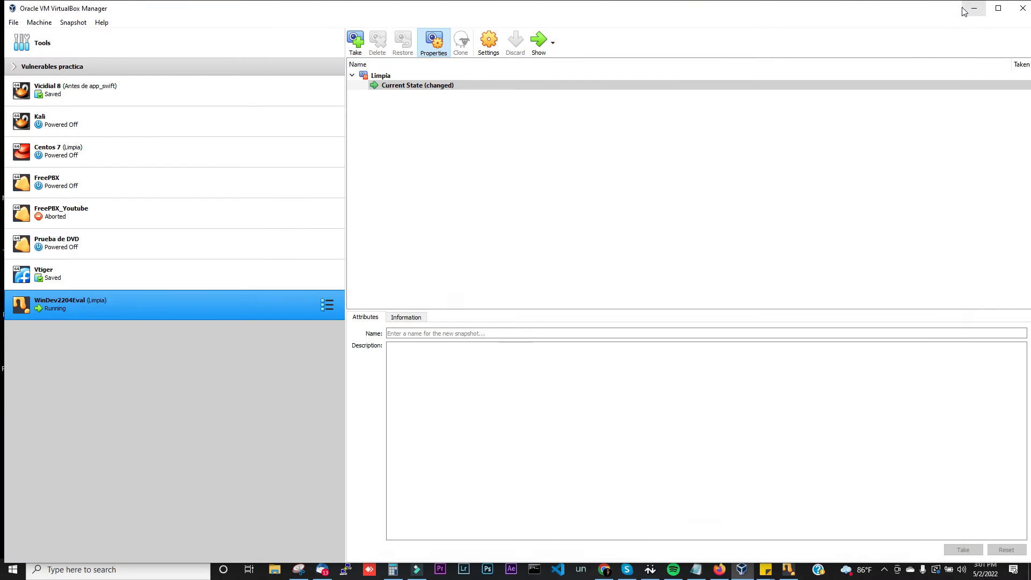
pyautogui.click(792, 571)
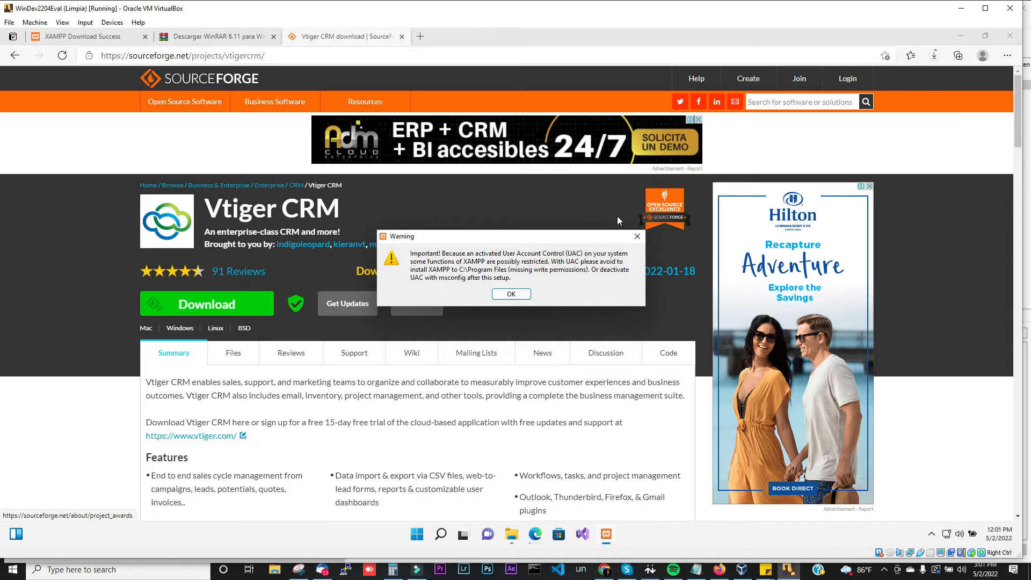
pyautogui.click(518, 293)
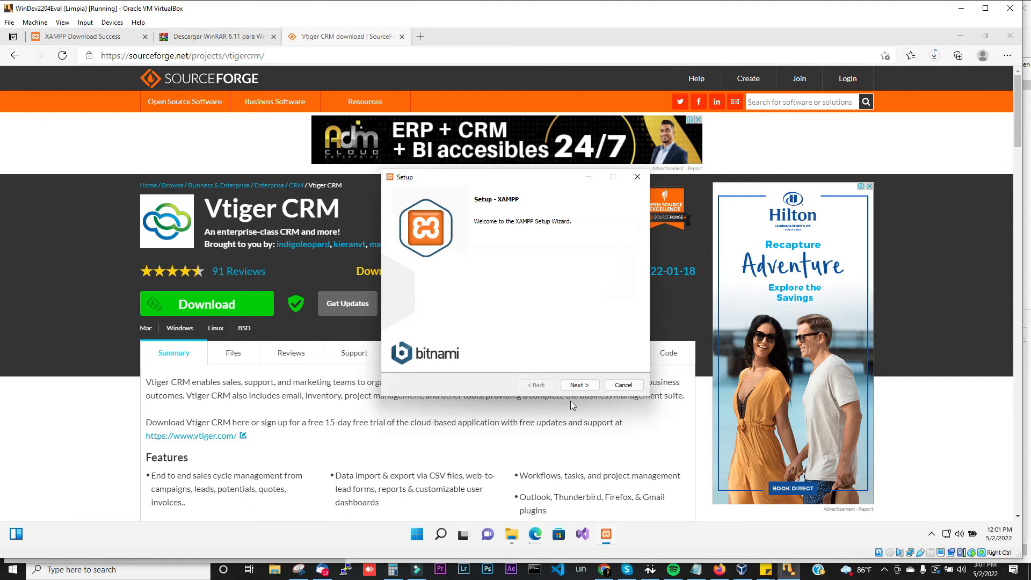
# Step: Exclude Mercury Mail Server and Tomcat from the XAMPP components
pyautogui.click(589, 387)
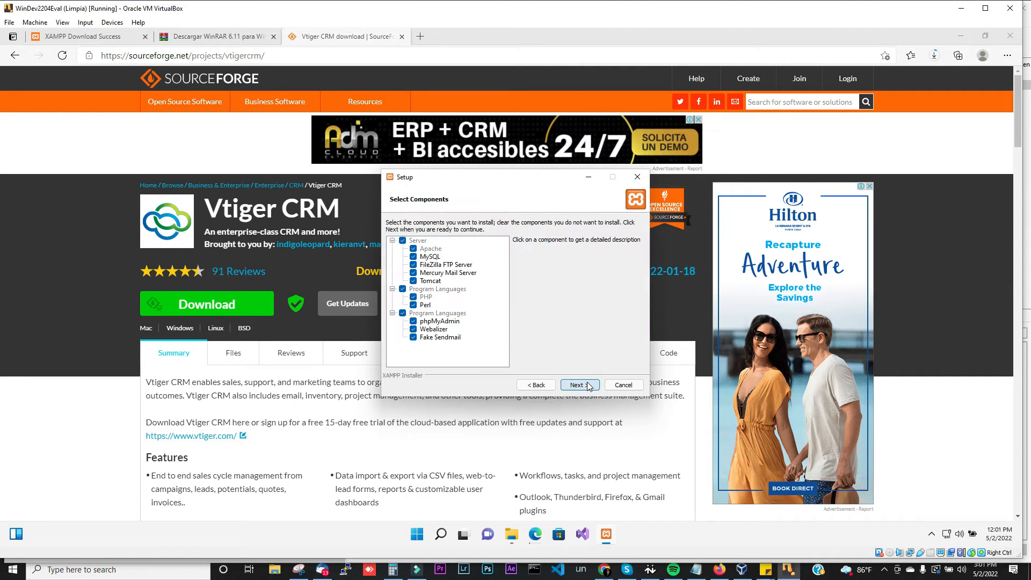
pyautogui.click(417, 276)
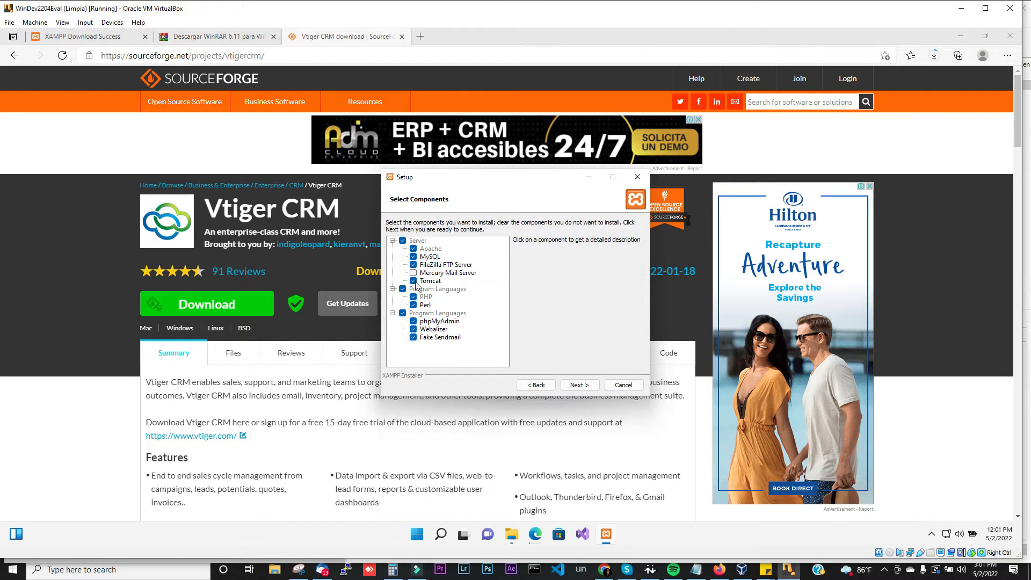
pyautogui.click(416, 282)
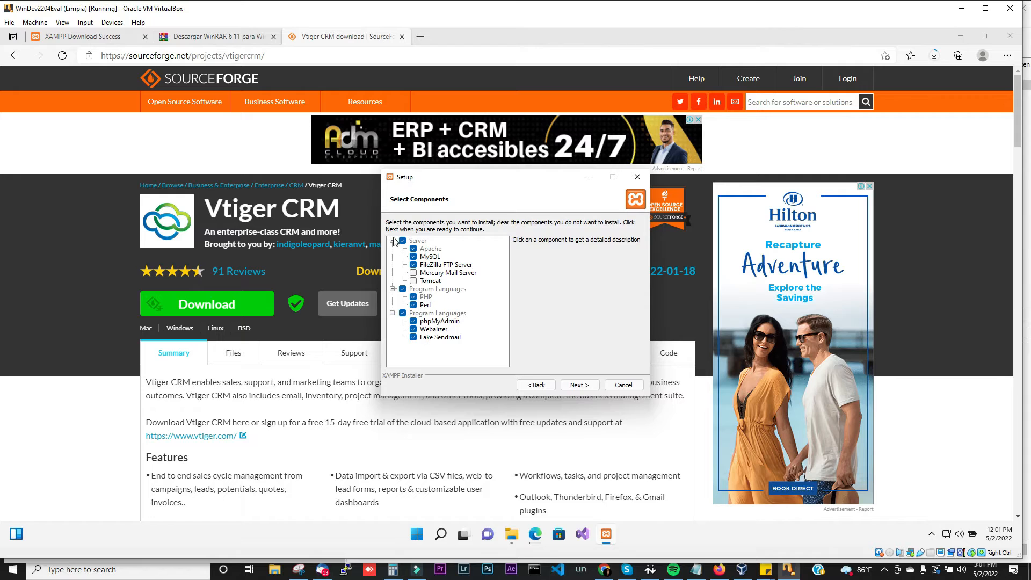
# Step: Keep C:\xampp as folder and English as language, skip Bitnami, and close its web page
pyautogui.click(578, 385)
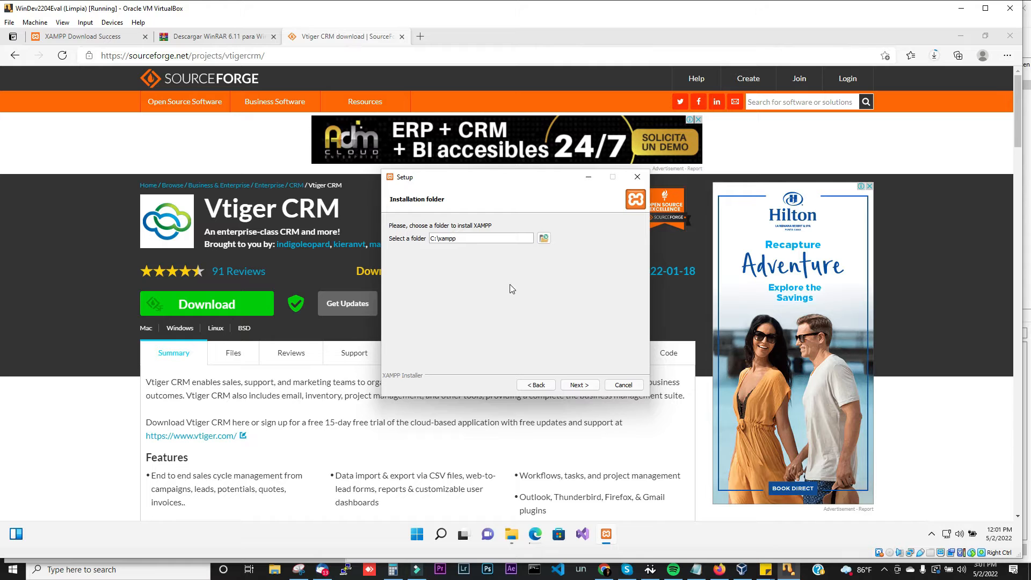
pyautogui.click(576, 388)
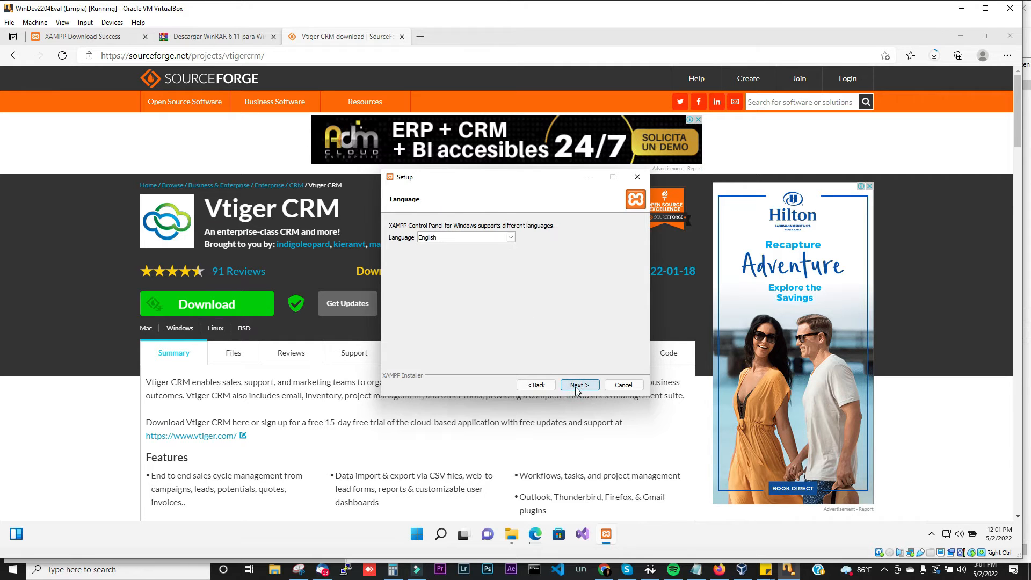
pyautogui.click(576, 386)
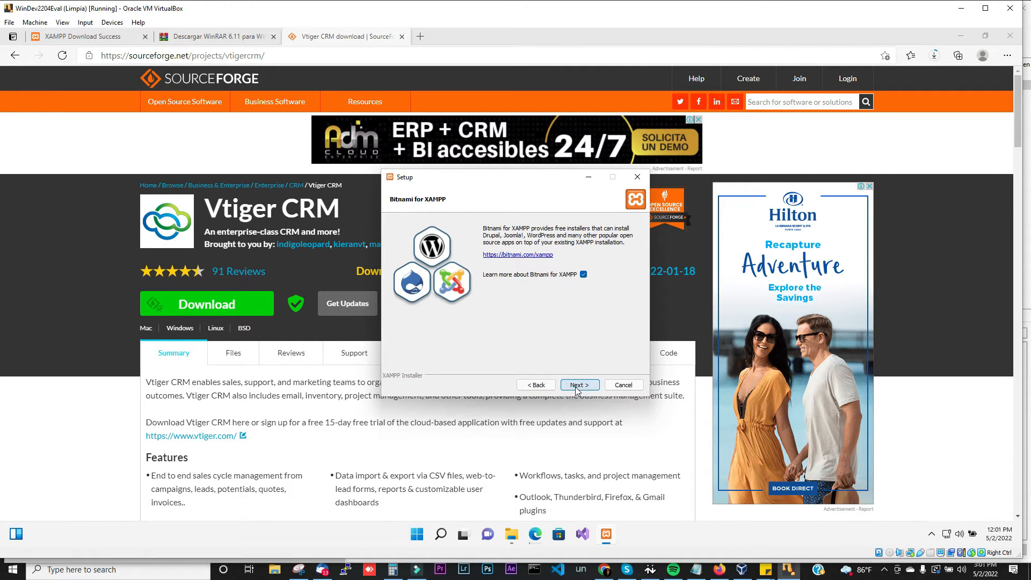
pyautogui.click(576, 387)
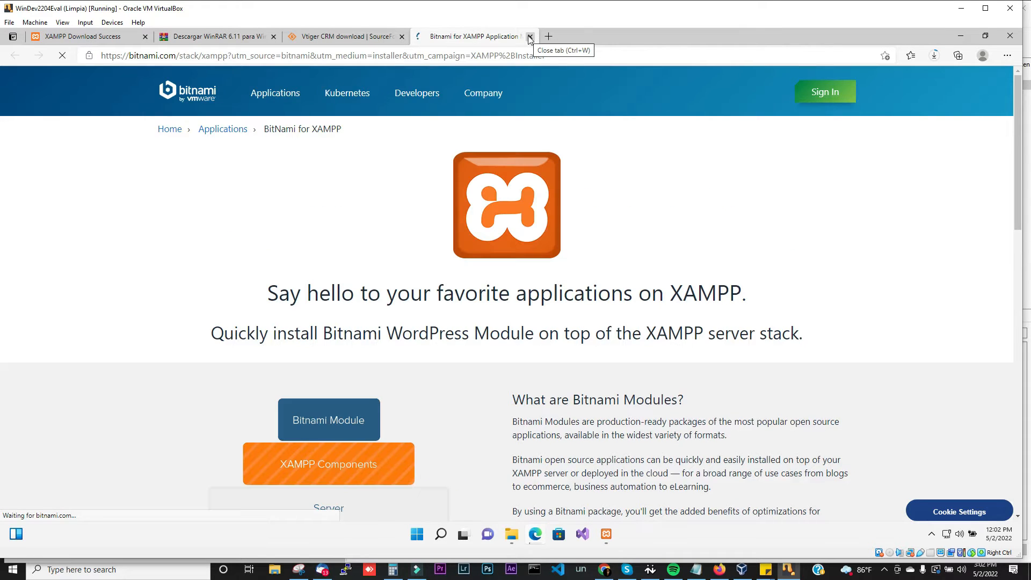
pyautogui.click(529, 36)
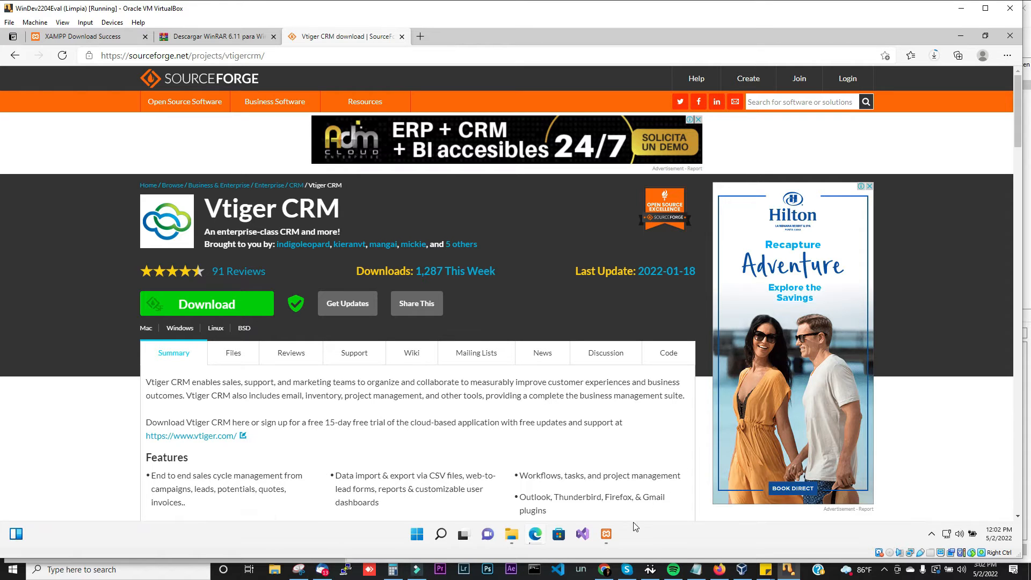
pyautogui.click(609, 542)
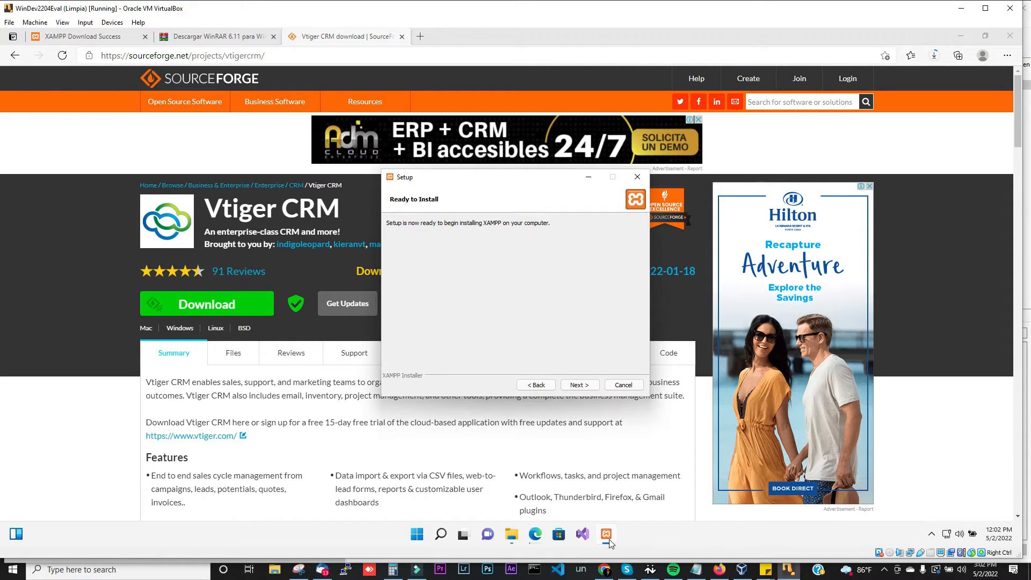
# Step: Start the XAMPP installation from the Ready to Install page
pyautogui.click(579, 386)
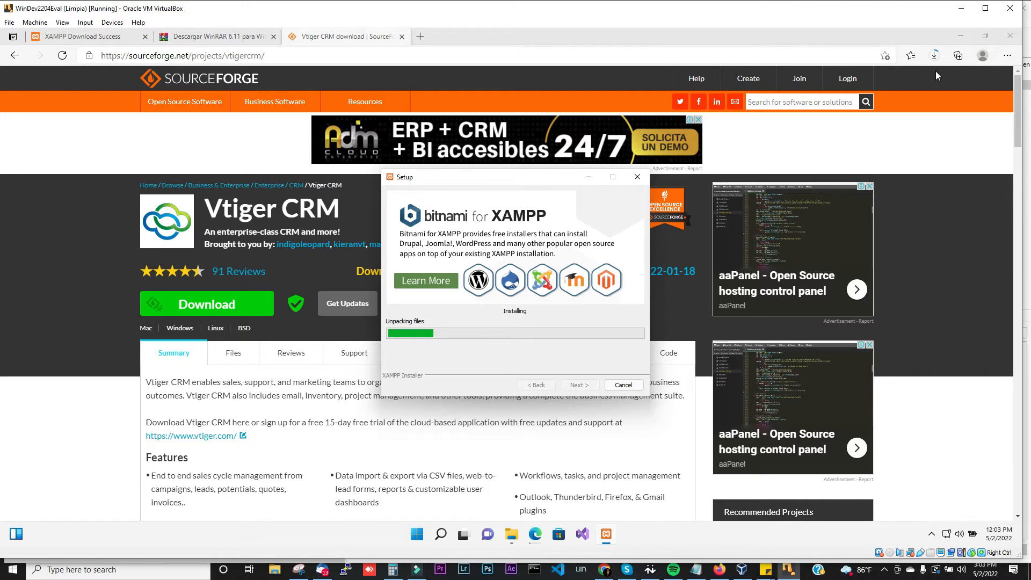
# Step: Check the vtigercrm7.4.0.tar.gz download progress in Edge, then return to the XAMPP installer
pyautogui.click(932, 56)
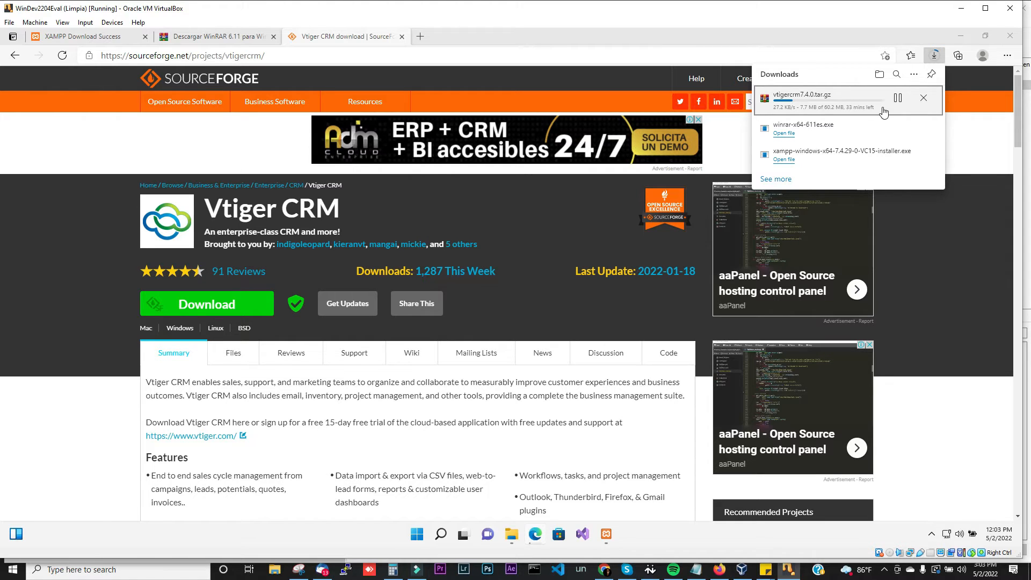
pyautogui.click(608, 536)
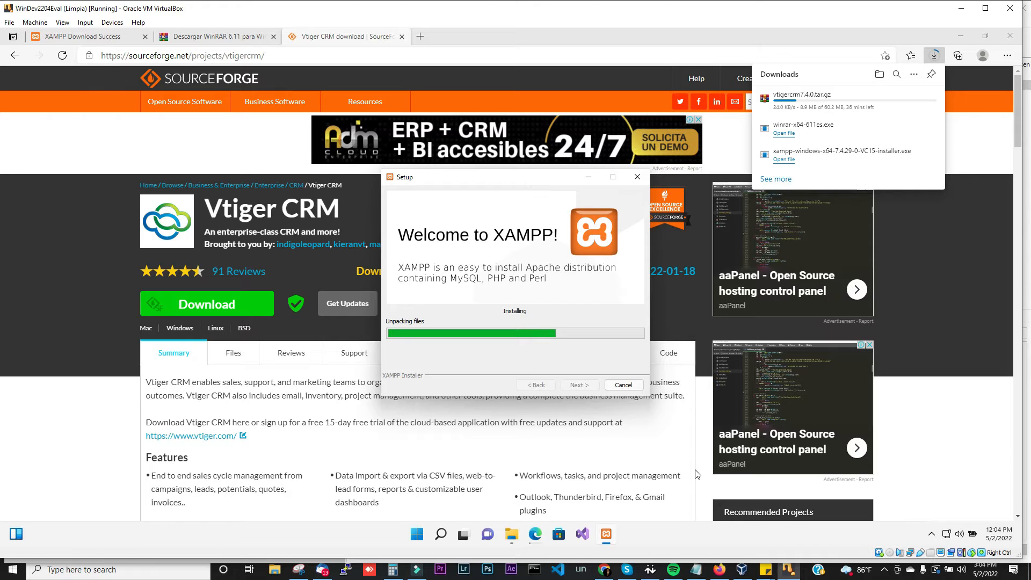
pyautogui.click(883, 569)
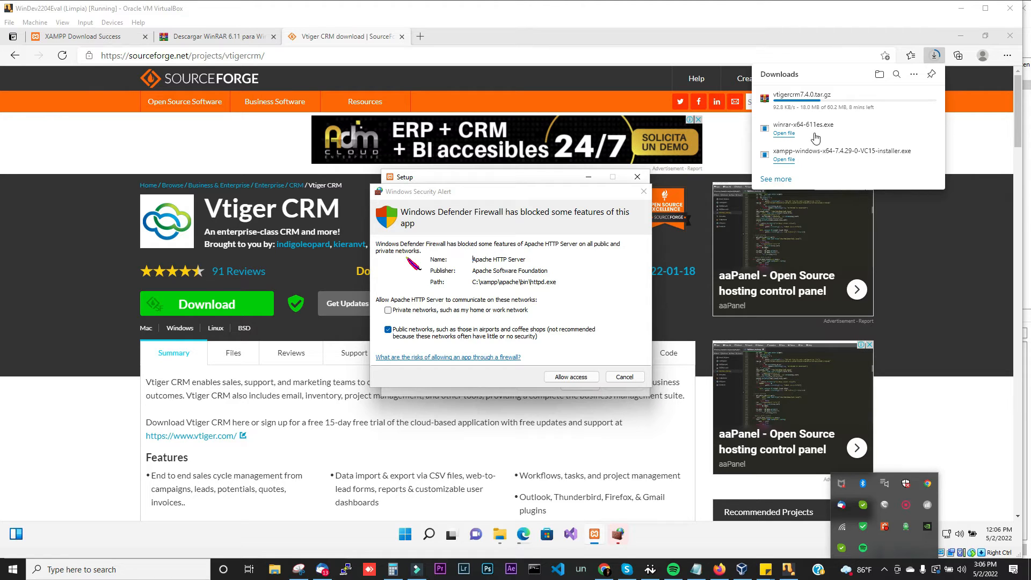
# Step: Allow Apache HTTP Server (httpd.exe) access through Windows Defender Firewall
pyautogui.click(581, 377)
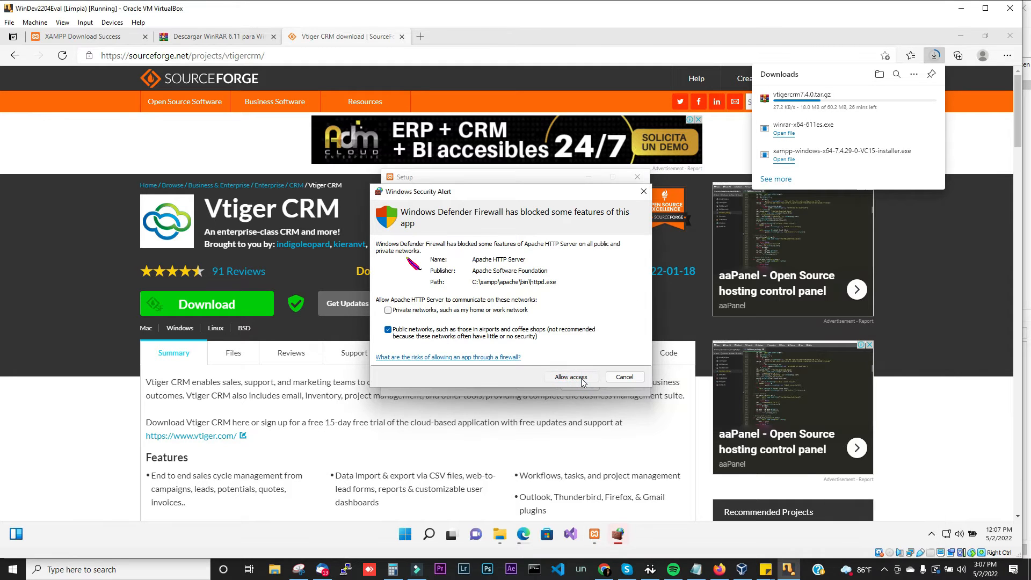
pyautogui.click(581, 377)
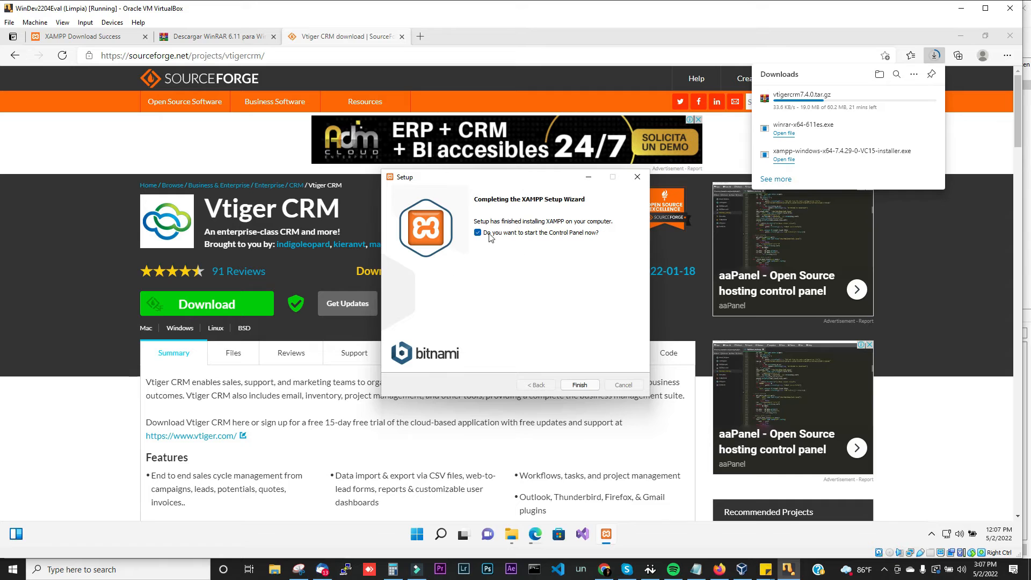
# Step: Finish XAMPP setup and start Apache from the Control Panel on ports 80 and 443
pyautogui.click(579, 386)
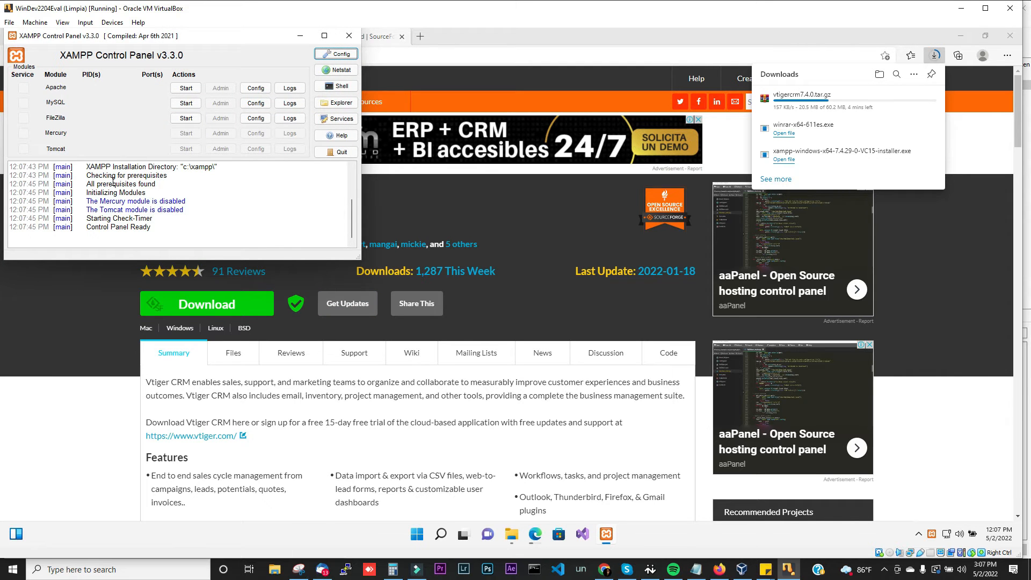
pyautogui.click(186, 89)
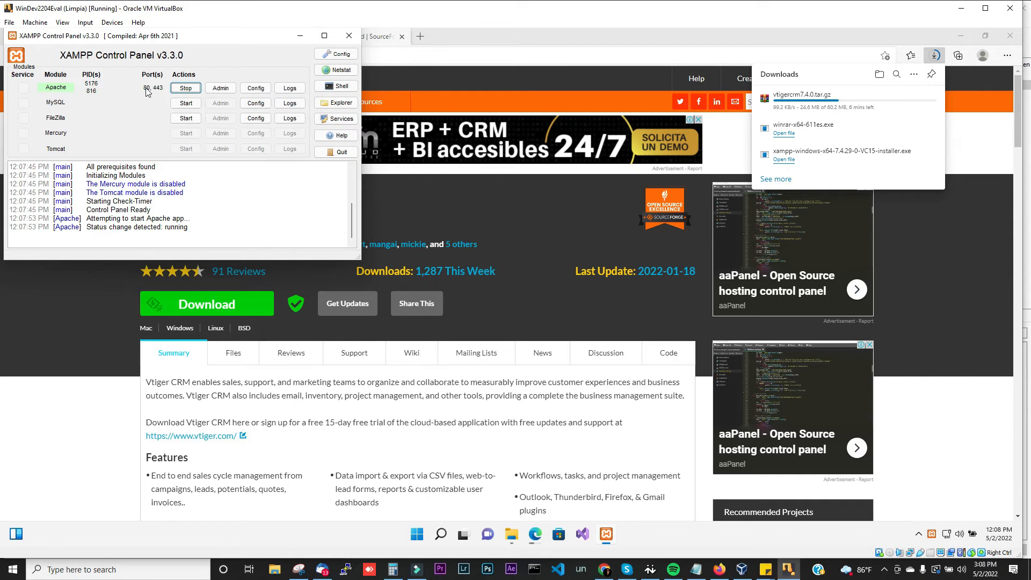
# Step: Start MySQL on port 3306, allowing mysqld through the firewall, and minimize Edge
pyautogui.click(184, 105)
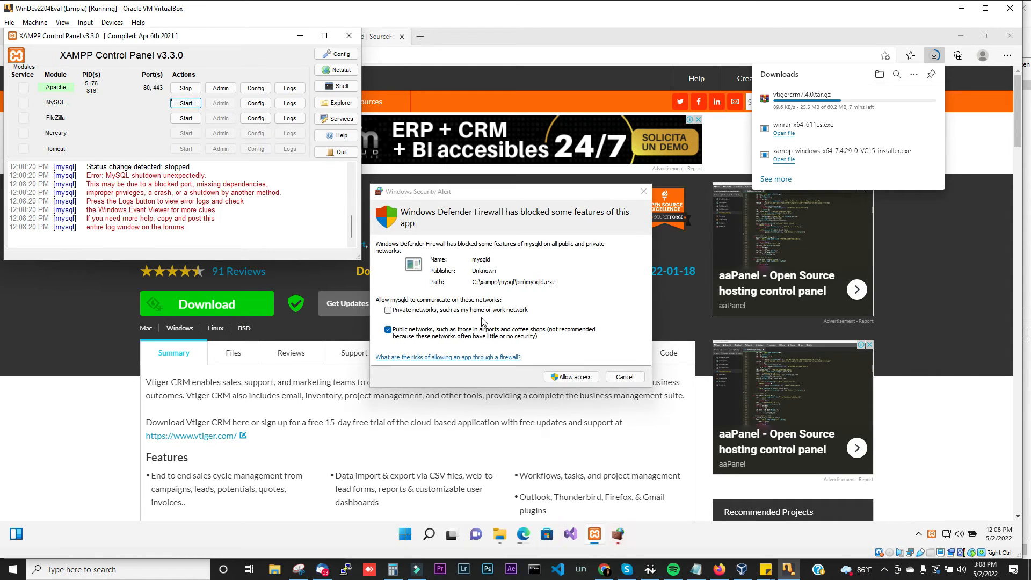
pyautogui.click(562, 379)
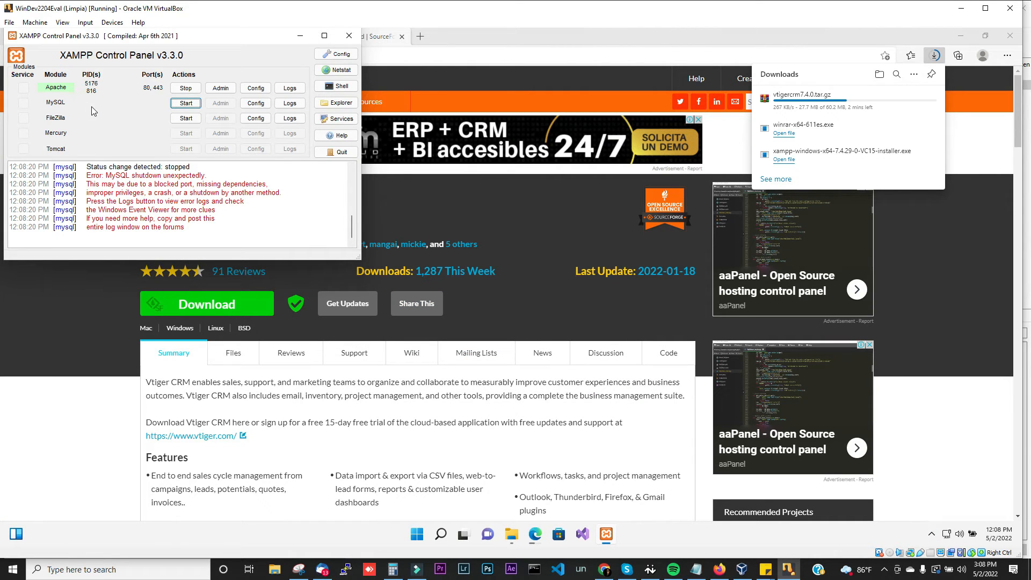
pyautogui.click(186, 105)
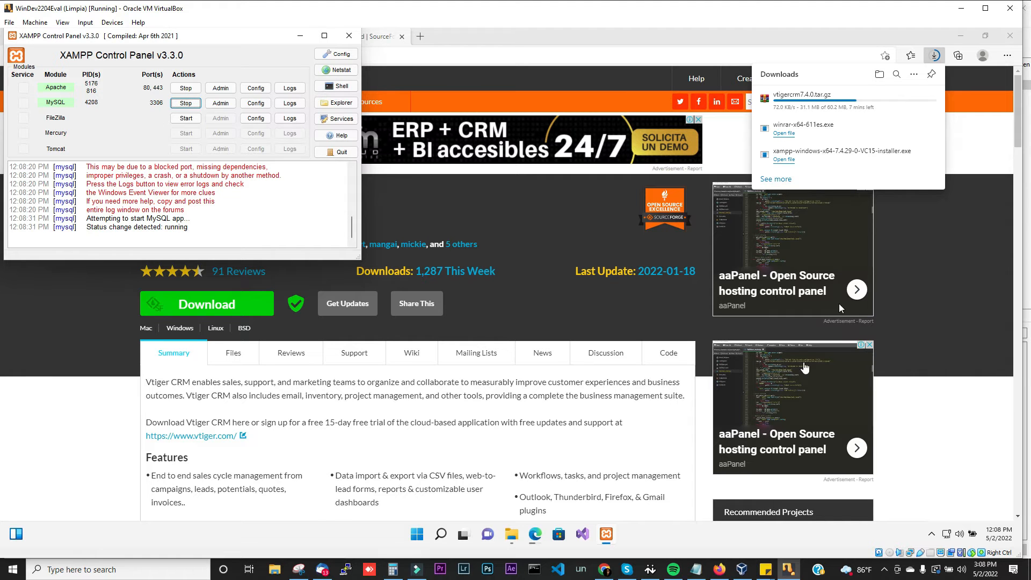
pyautogui.click(958, 37)
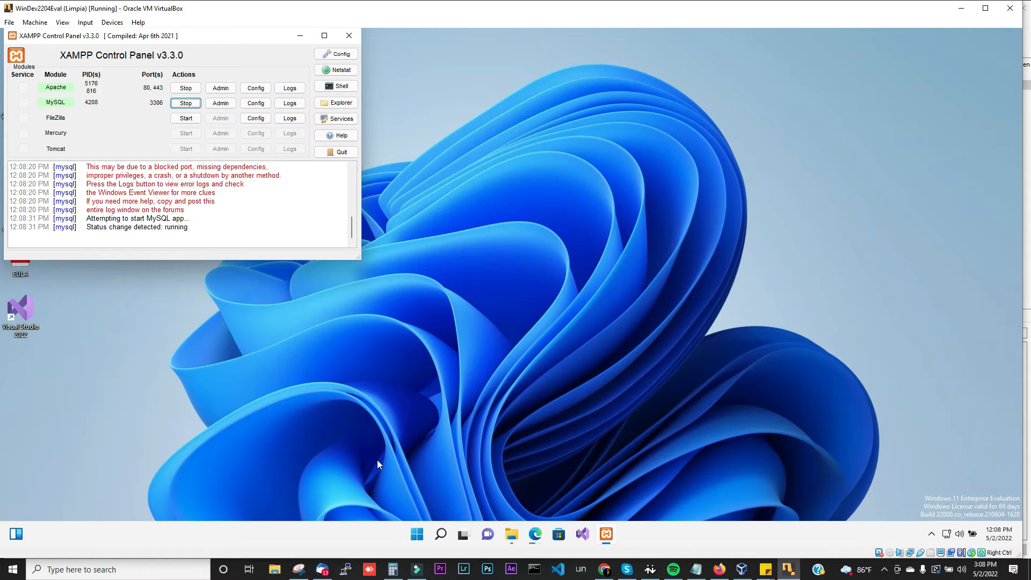
# Step: Search 'control' and open the XAMPP Control Panel shortcut's file location
pyautogui.click(442, 535)
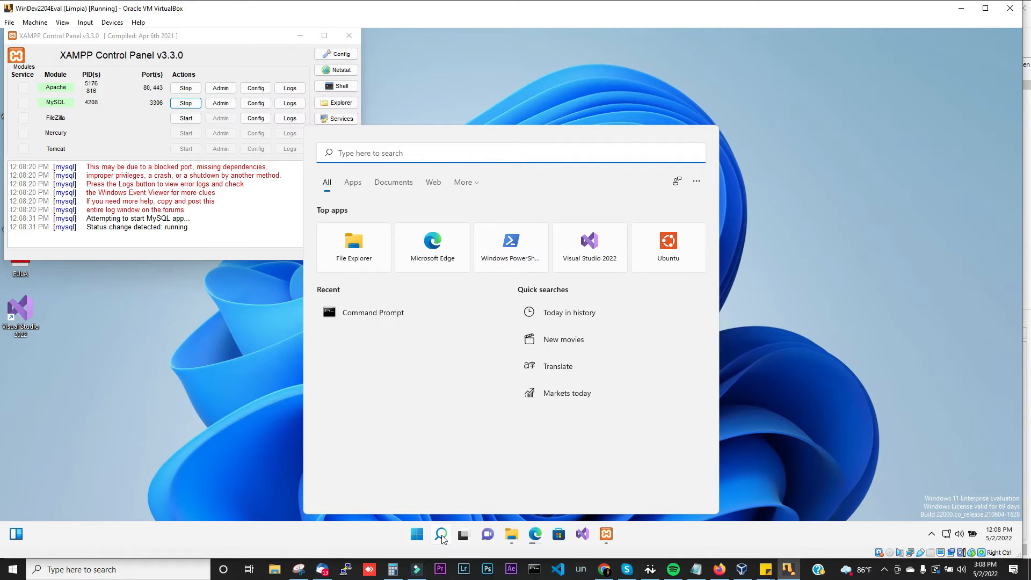
pyautogui.write('control')
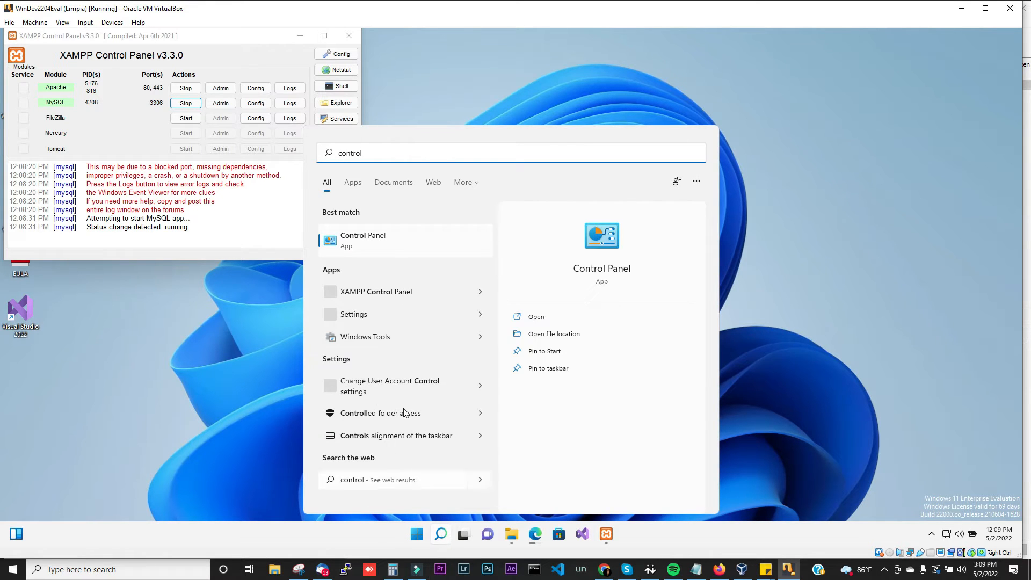
pyautogui.rightClick(418, 293)
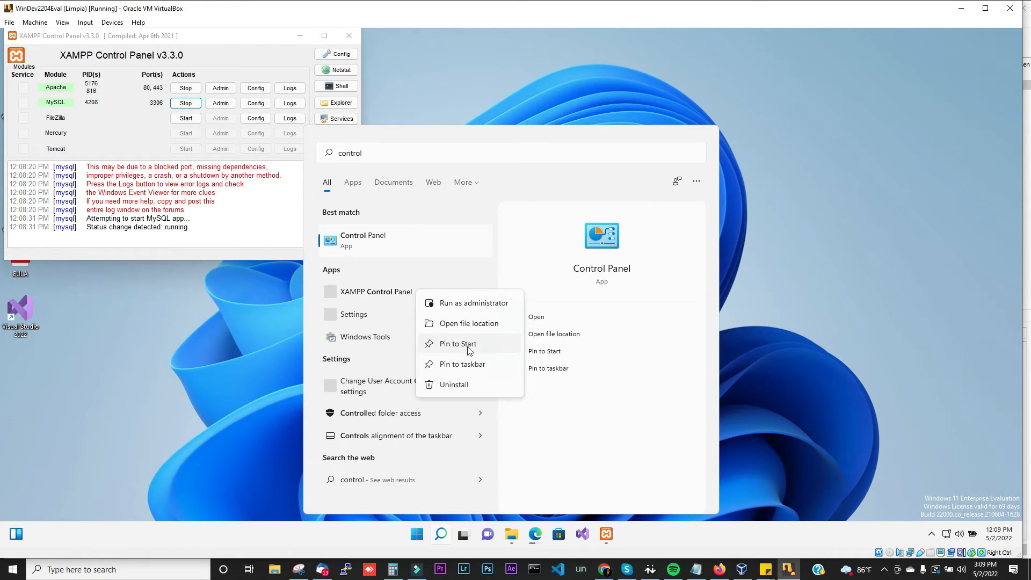
pyautogui.click(476, 323)
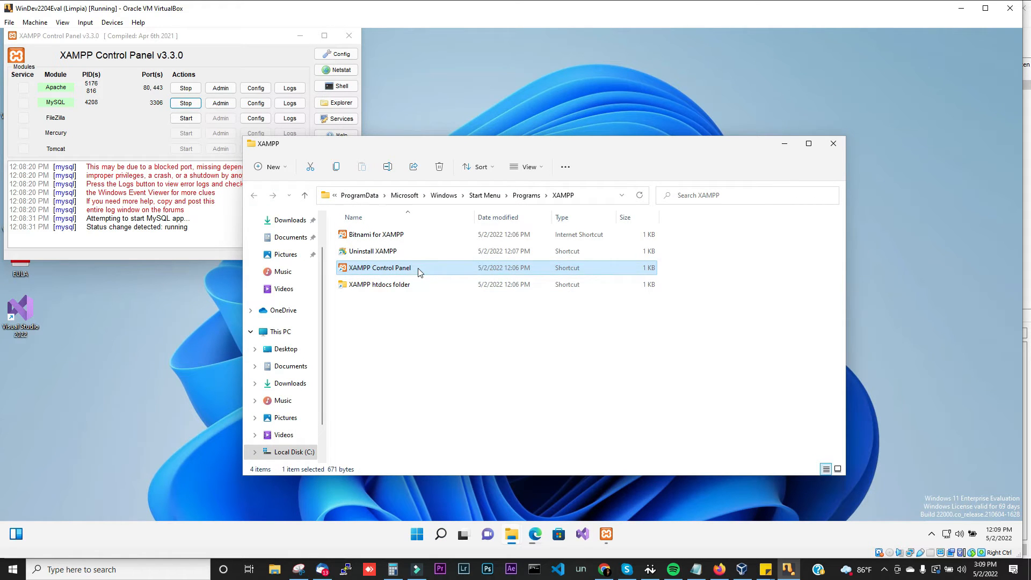
# Step: Copy the XAMPP Control Panel shortcut onto the desktop and close the XAMPP folder window
pyautogui.rightClick(419, 270)
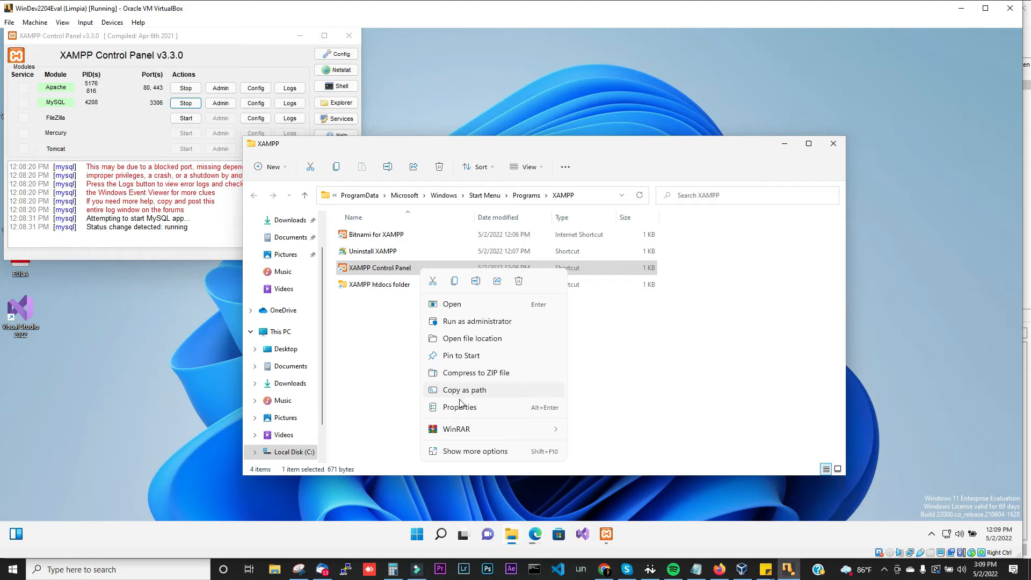
pyautogui.click(403, 361)
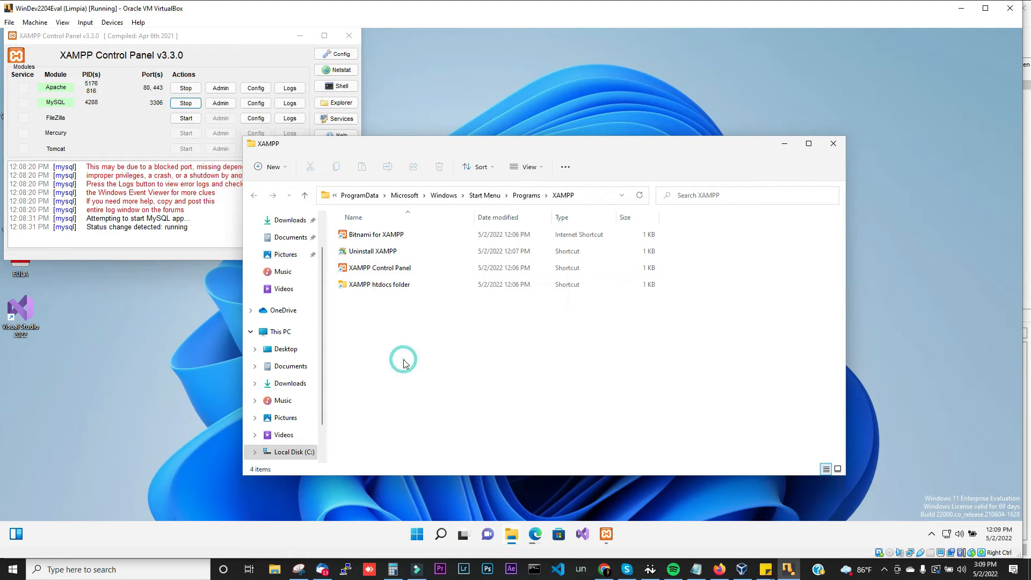
pyautogui.click(411, 274)
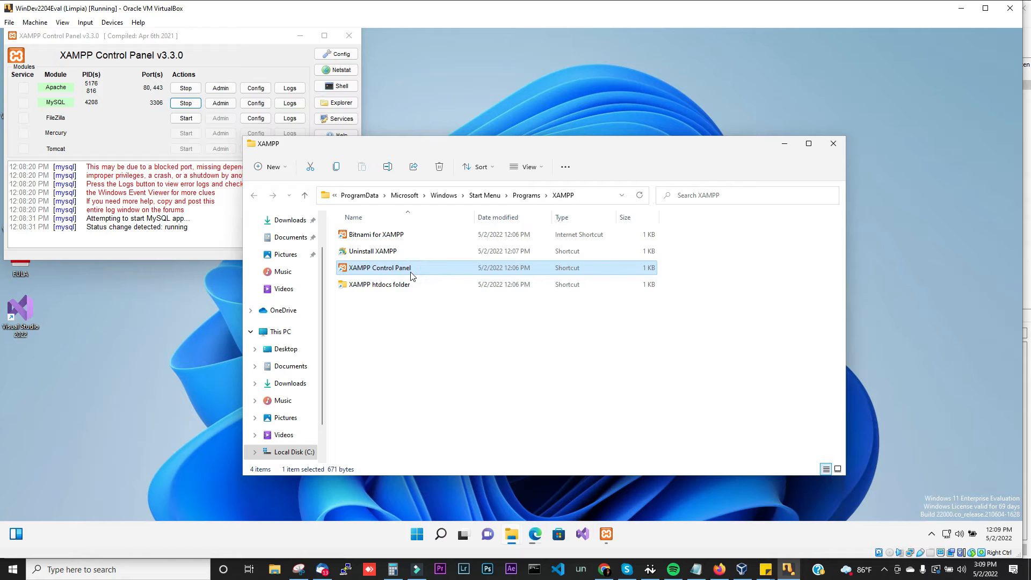
pyautogui.click(192, 317)
pyautogui.hotkey('ctrl', 'v')
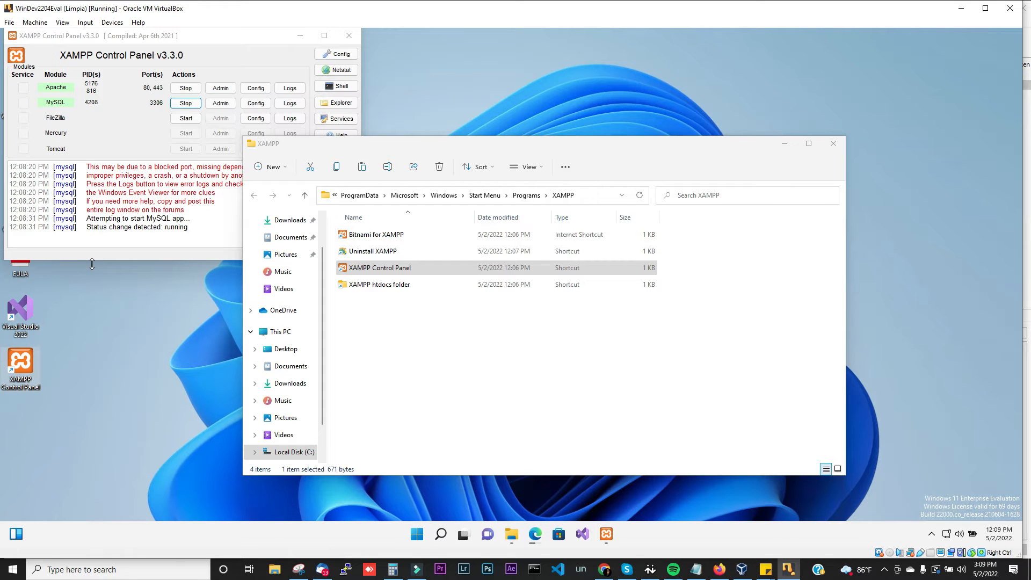
pyautogui.click(837, 150)
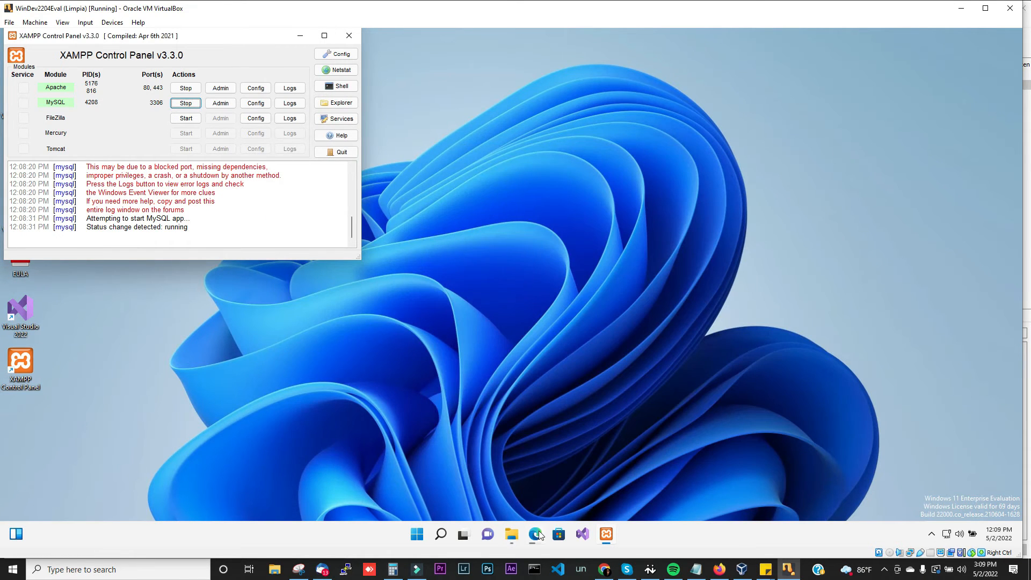
# Step: Open the completed vtigercrm7.4.0.tar.gz from Edge's Downloads list
pyautogui.click(536, 533)
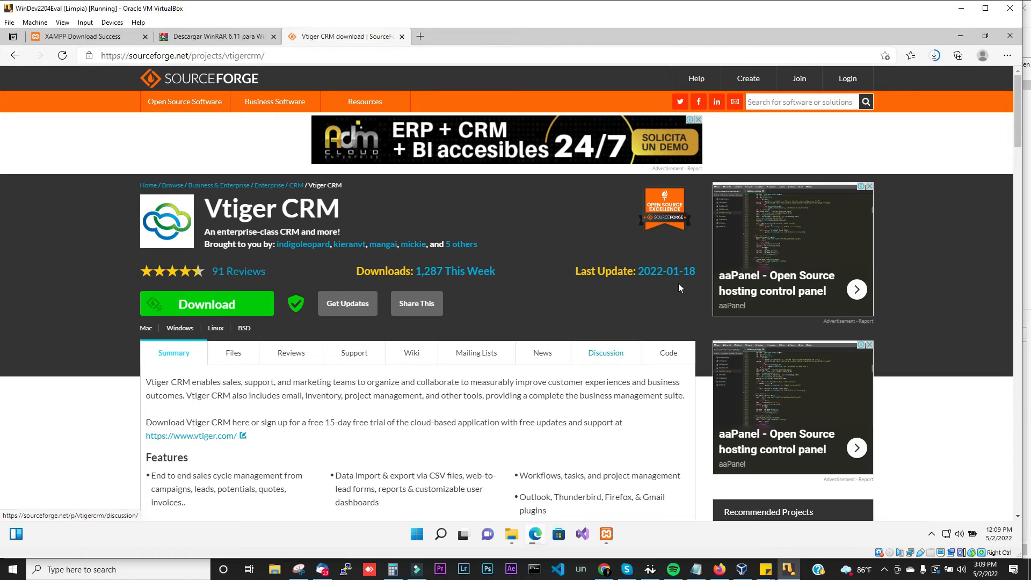
pyautogui.click(934, 55)
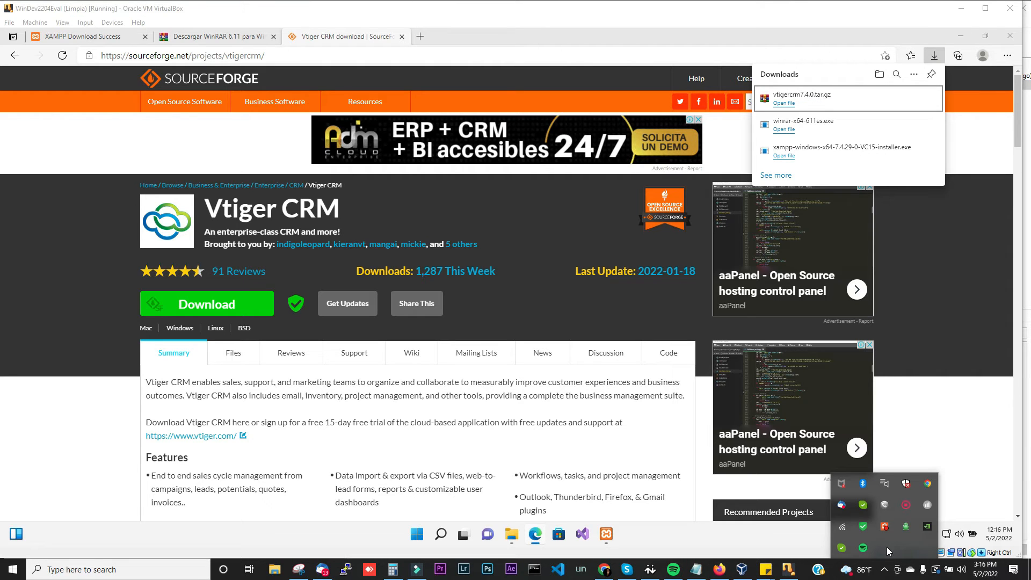
pyautogui.click(784, 103)
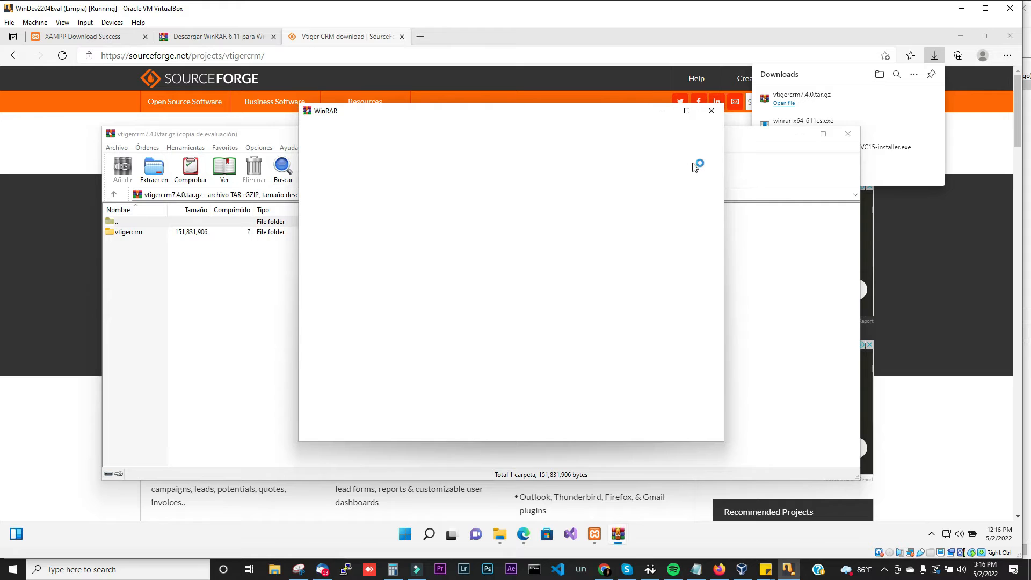
# Step: Close the blank WinRAR window, browse File Explorer to C:\xampp\htdocs, and select vtigercrm in the archive
pyautogui.click(712, 111)
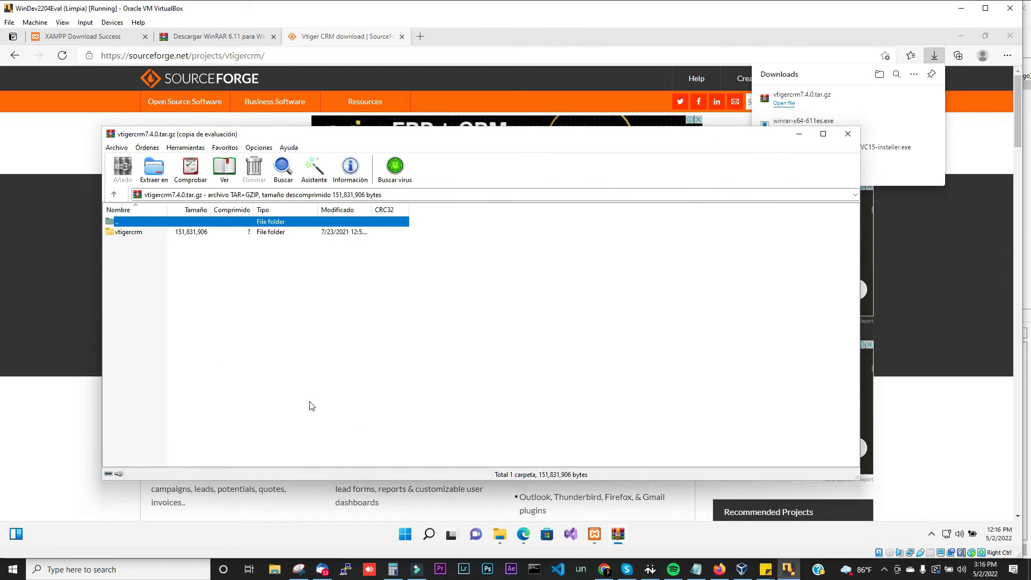
pyautogui.click(499, 534)
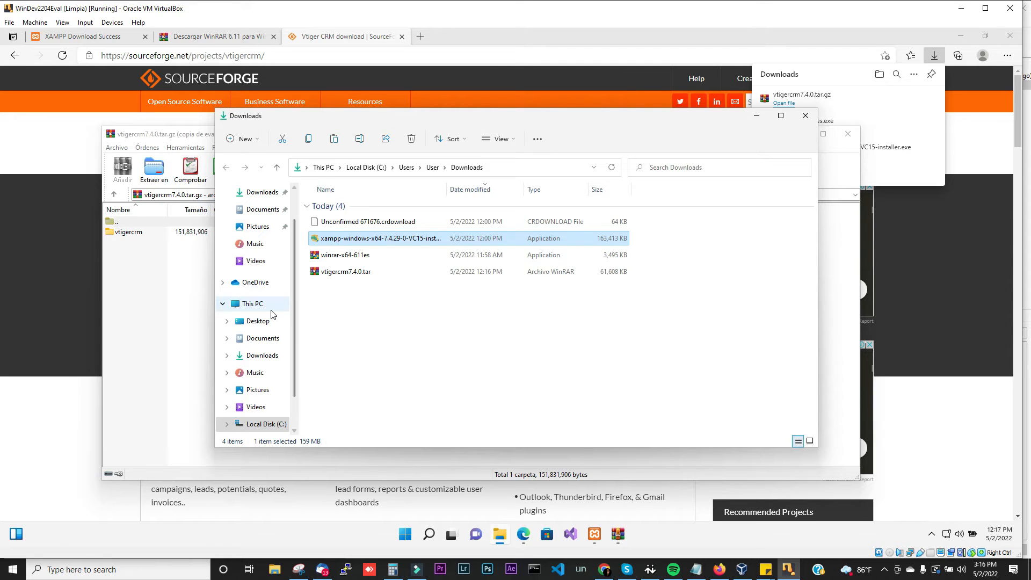
pyautogui.click(223, 304)
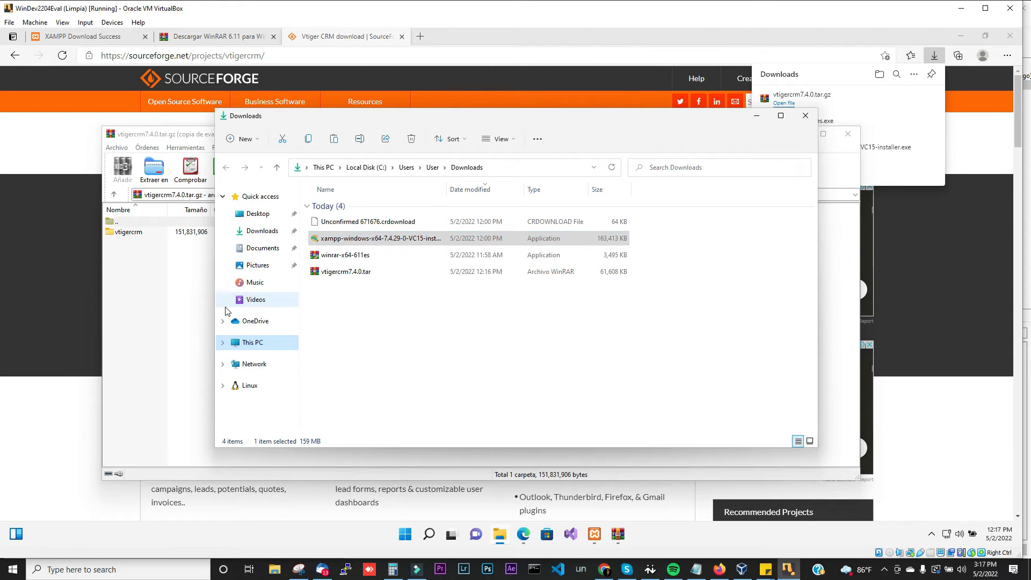
pyautogui.click(223, 343)
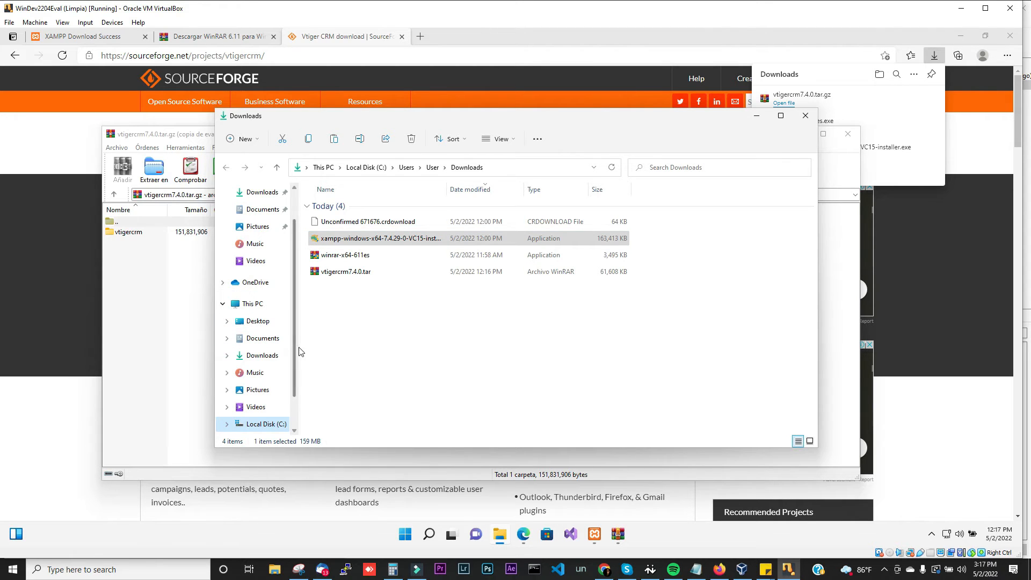
pyautogui.click(266, 424)
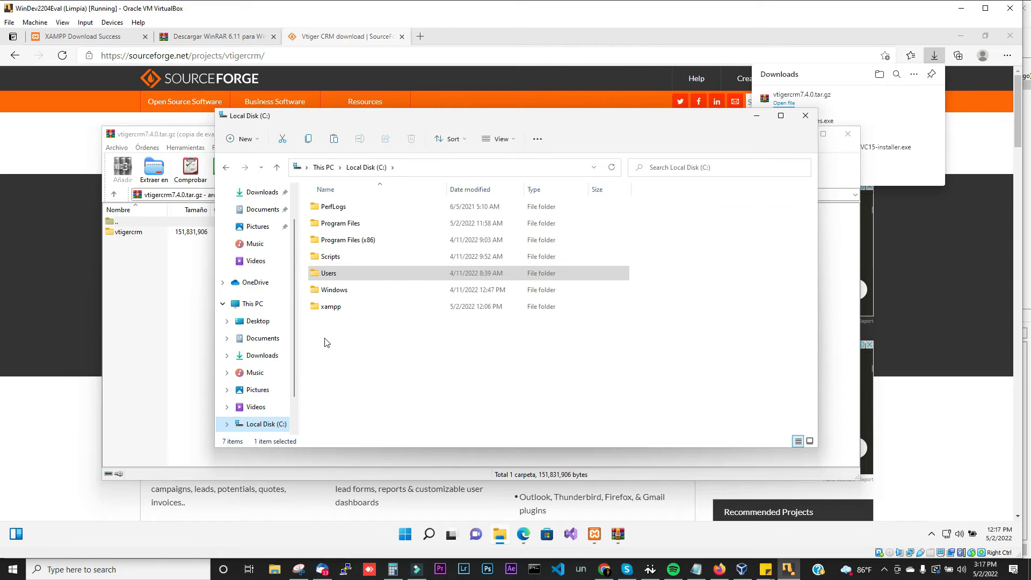
pyautogui.doubleClick(338, 309)
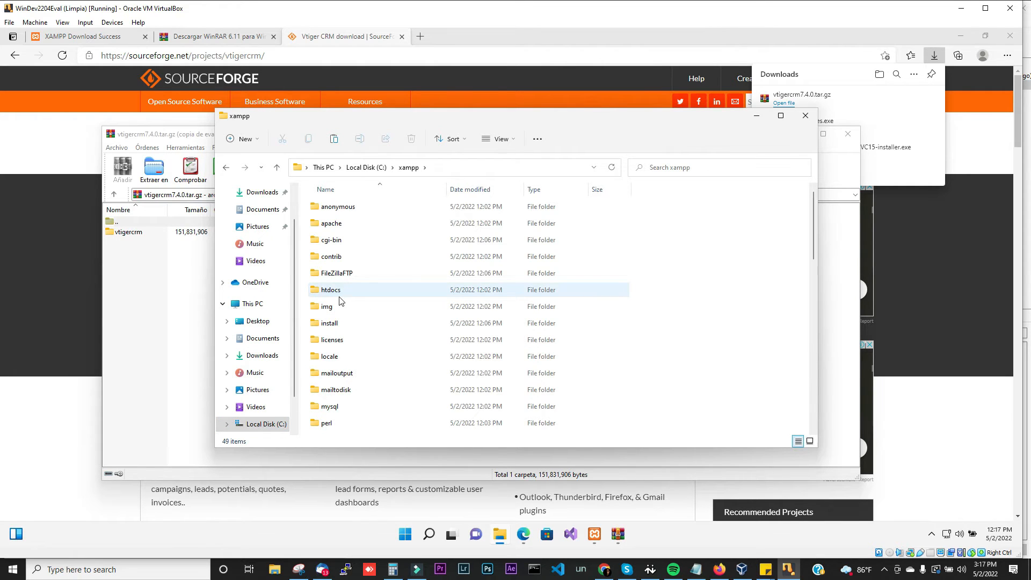
pyautogui.doubleClick(339, 295)
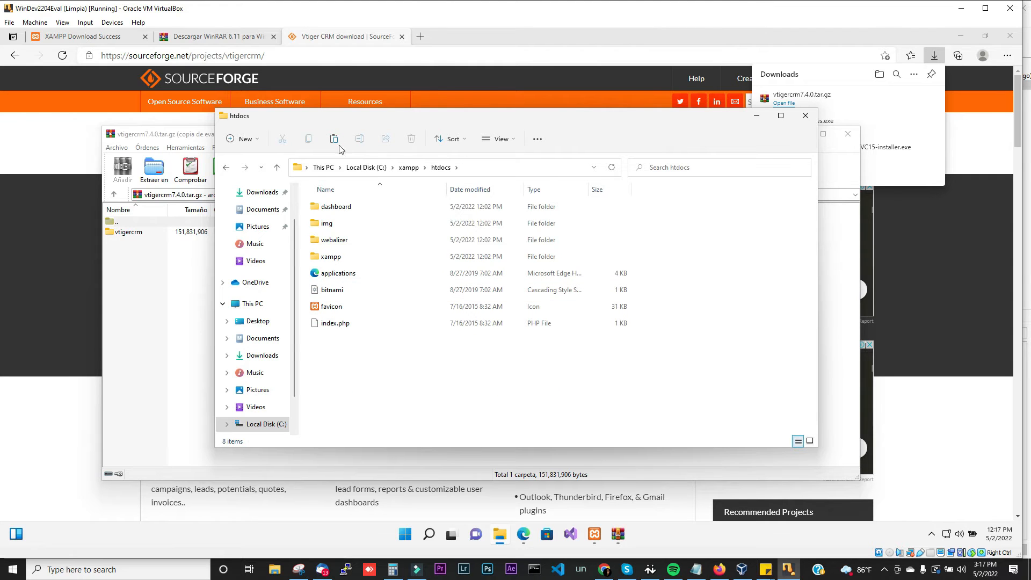
pyautogui.click(129, 233)
# Step: Drag the vtigercrm folder from WinRAR into C:\xampp\htdocs to extract it
pyautogui.moveTo(316, 138); pyautogui.dragTo(692, 179)
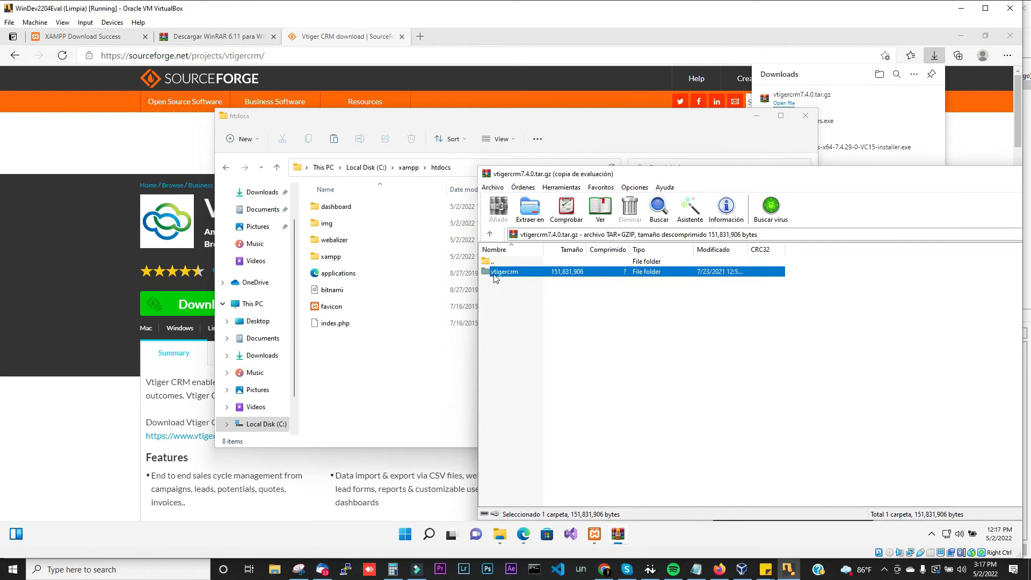
pyautogui.moveTo(509, 275); pyautogui.dragTo(355, 379)
pyautogui.moveTo(355, 378); pyautogui.dragTo(355, 375)
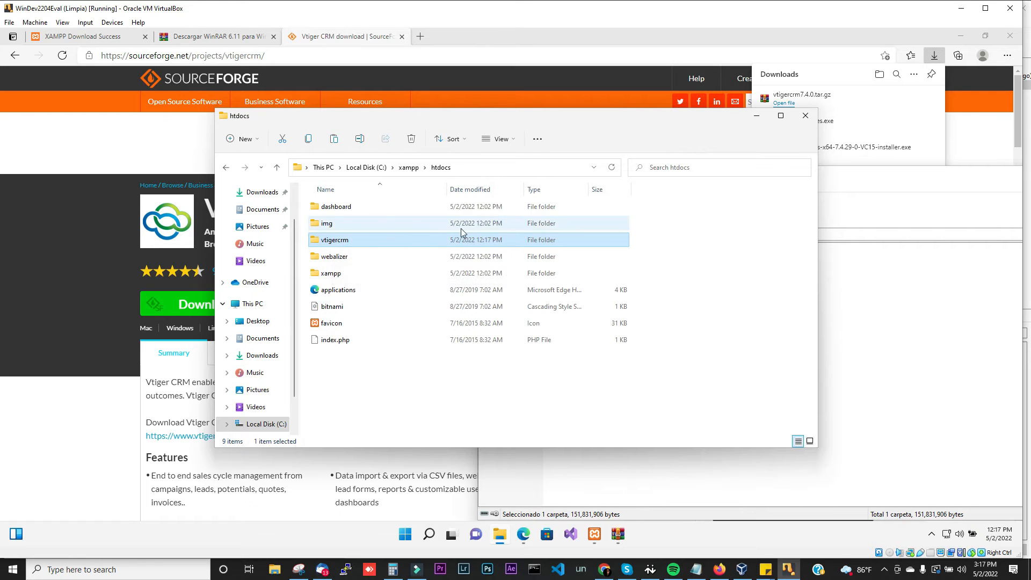
# Step: Open Apache's Admin page and change the address from localhost/dashboard to localhost/vtigercrm
pyautogui.click(592, 537)
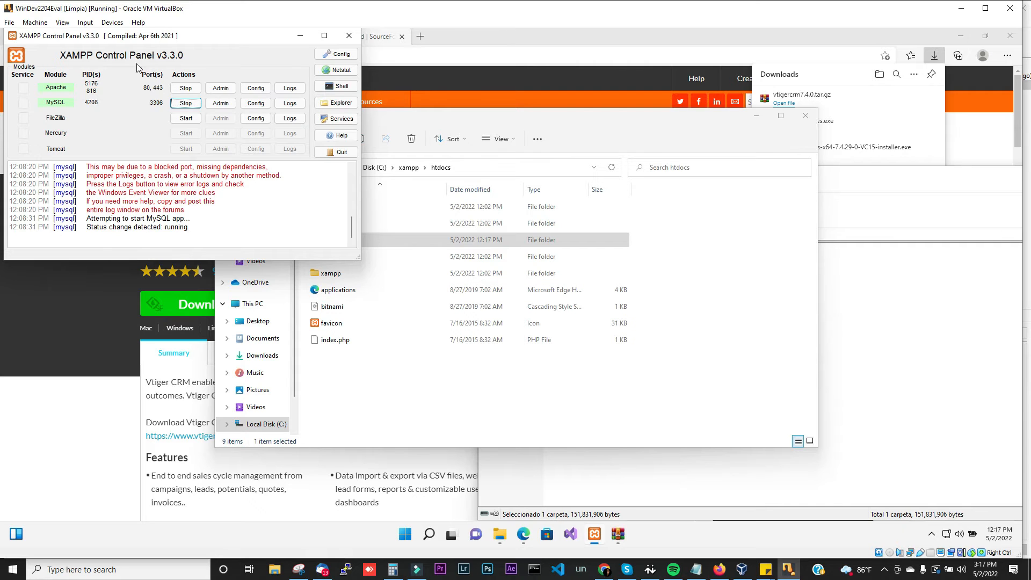
pyautogui.click(230, 93)
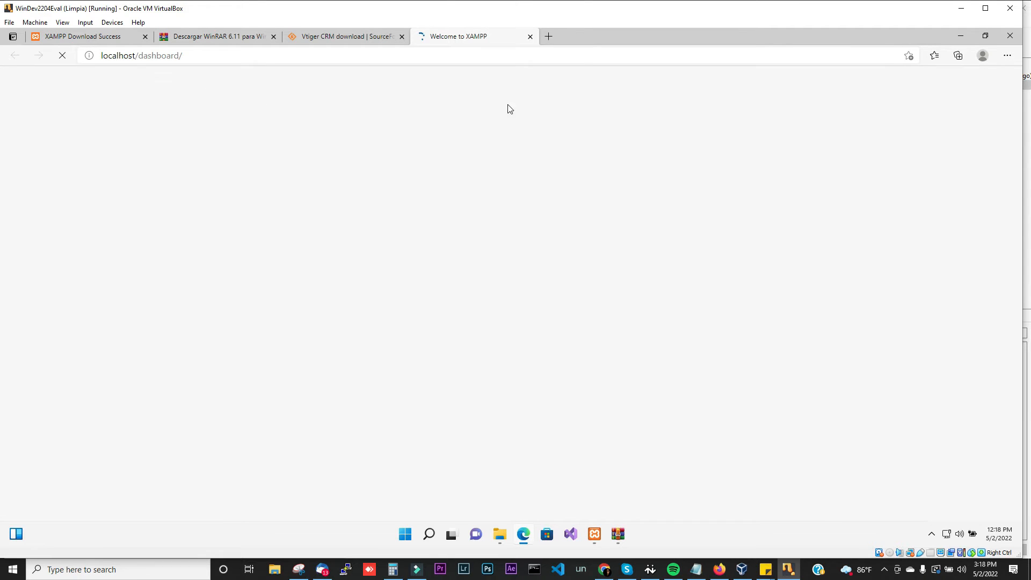
pyautogui.click(141, 55)
pyautogui.moveTo(139, 56); pyautogui.dragTo(211, 58)
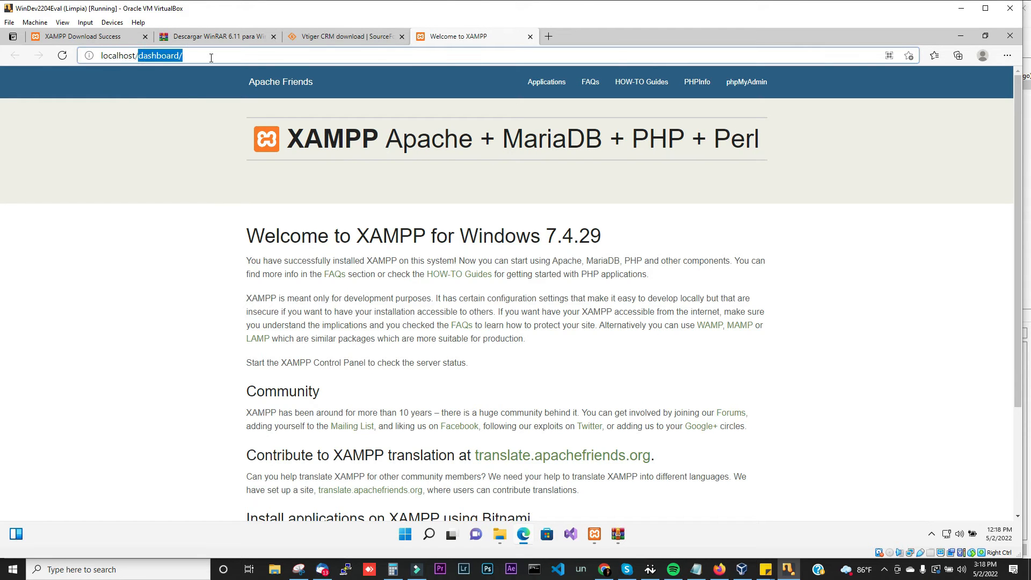
pyautogui.press('BackSpace')
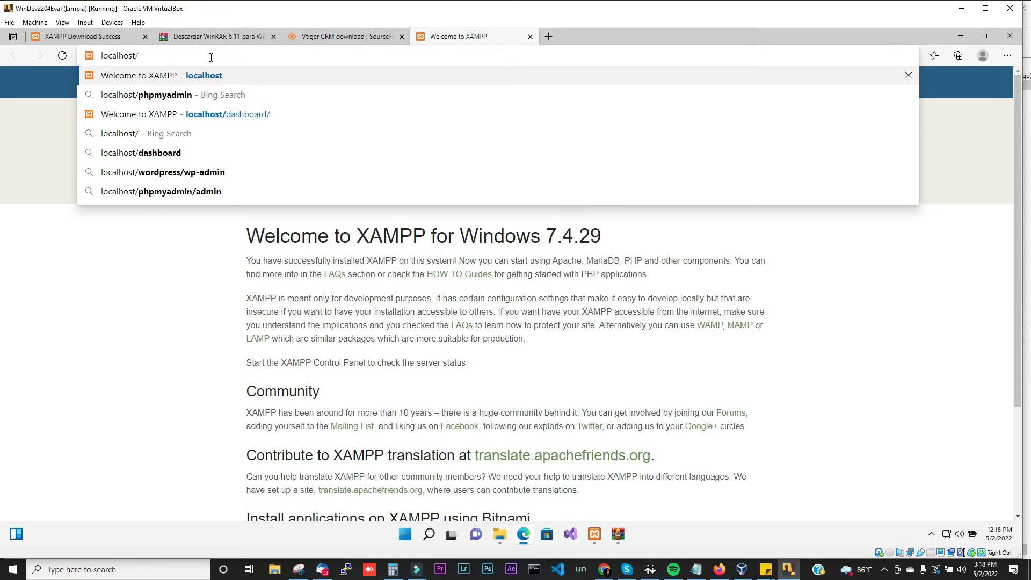
pyautogui.write('v')
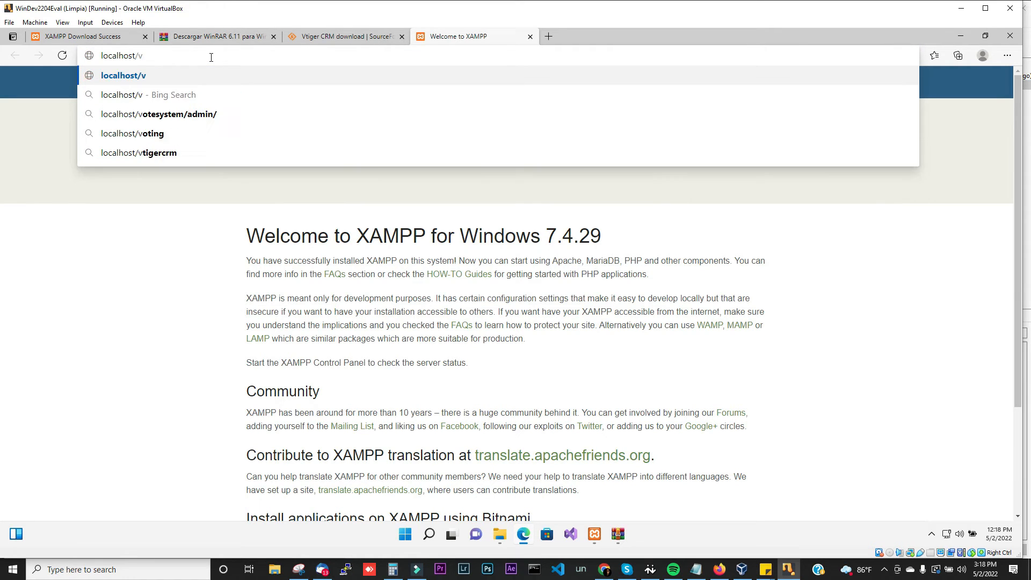
pyautogui.write('tigercrm')
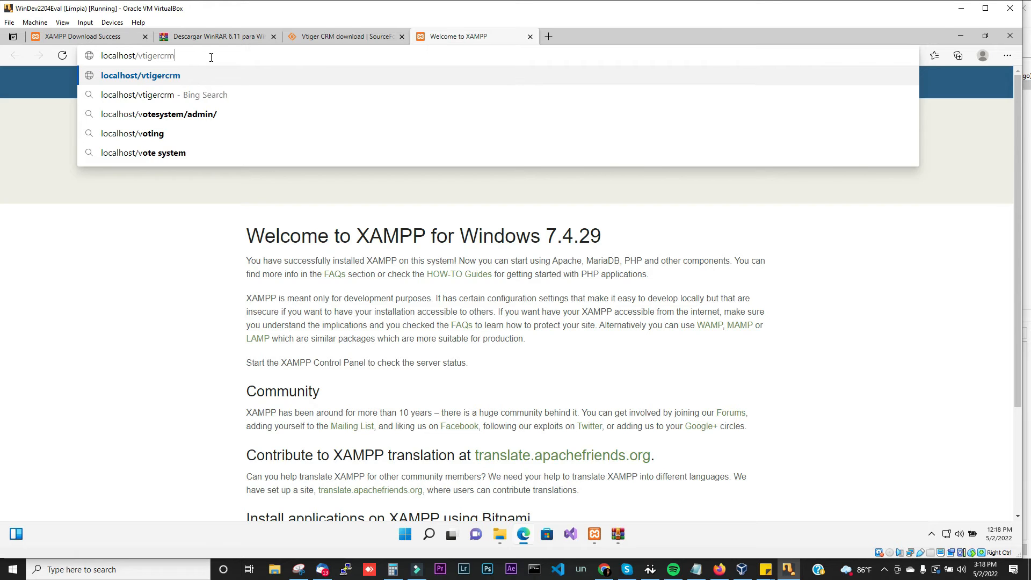
pyautogui.press('Return')
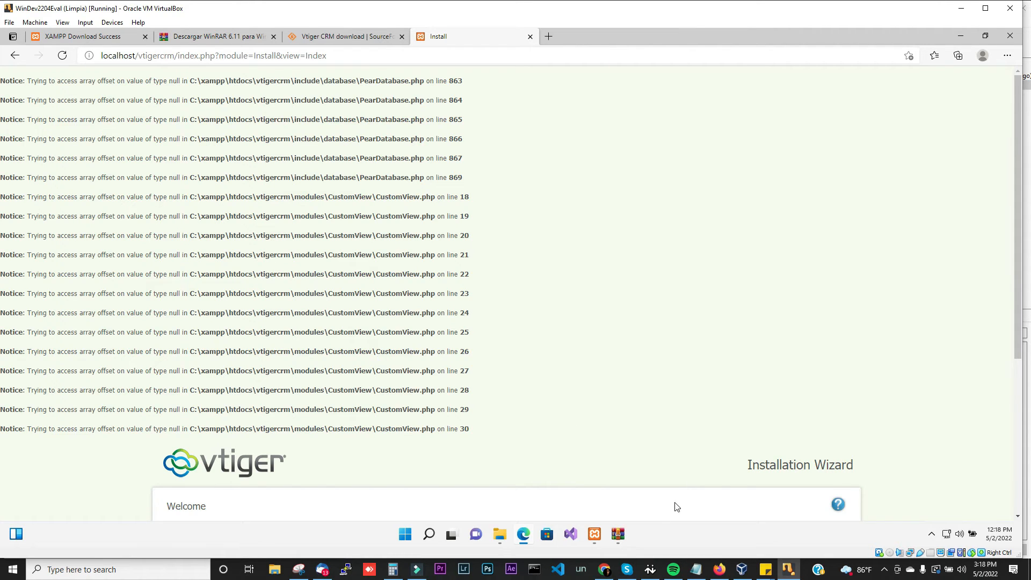
# Step: Open php.ini from the XAMPP Apache Config menu in Notepad
pyautogui.click(595, 535)
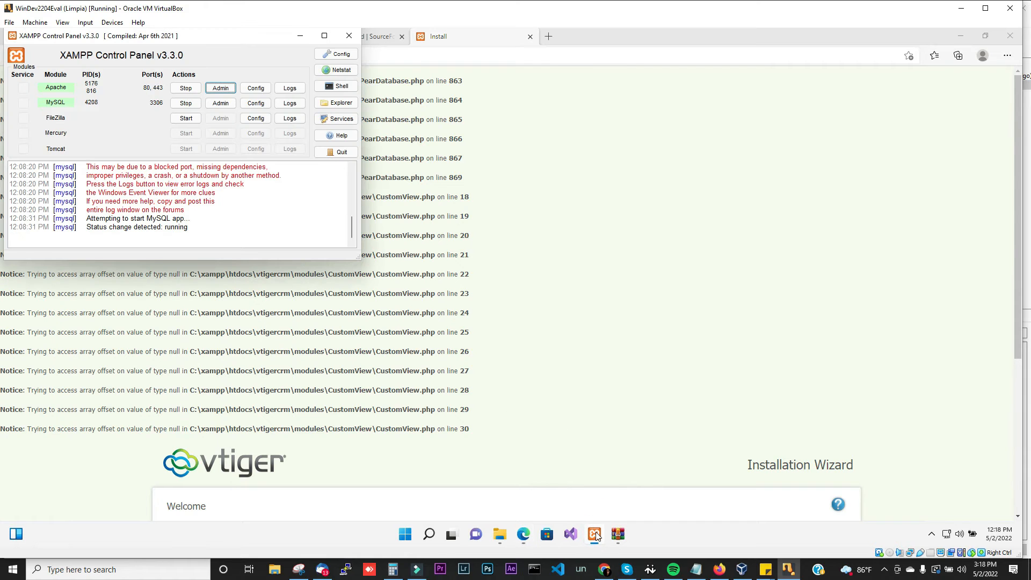
pyautogui.click(257, 91)
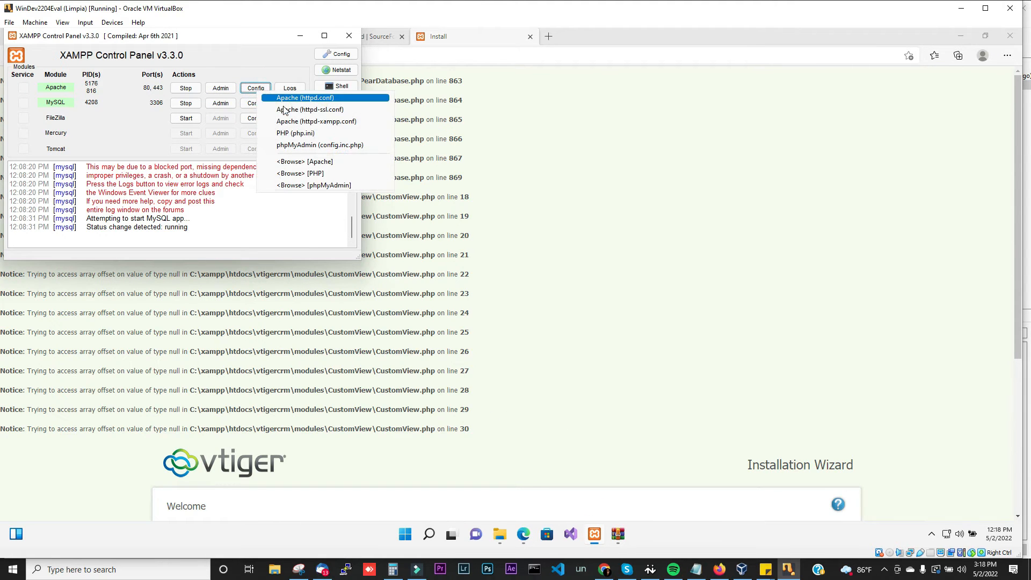
pyautogui.click(301, 135)
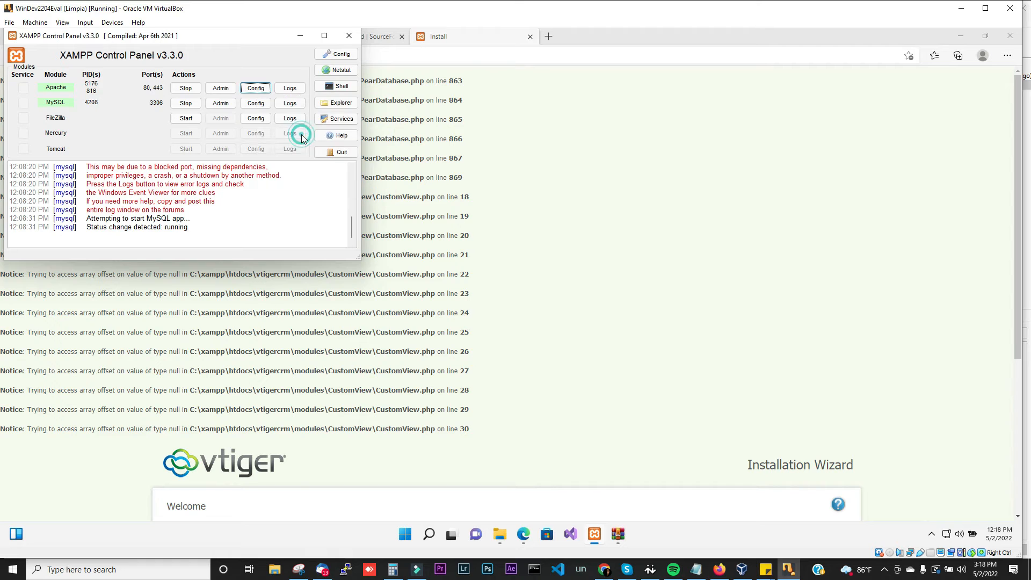
pyautogui.click(303, 139)
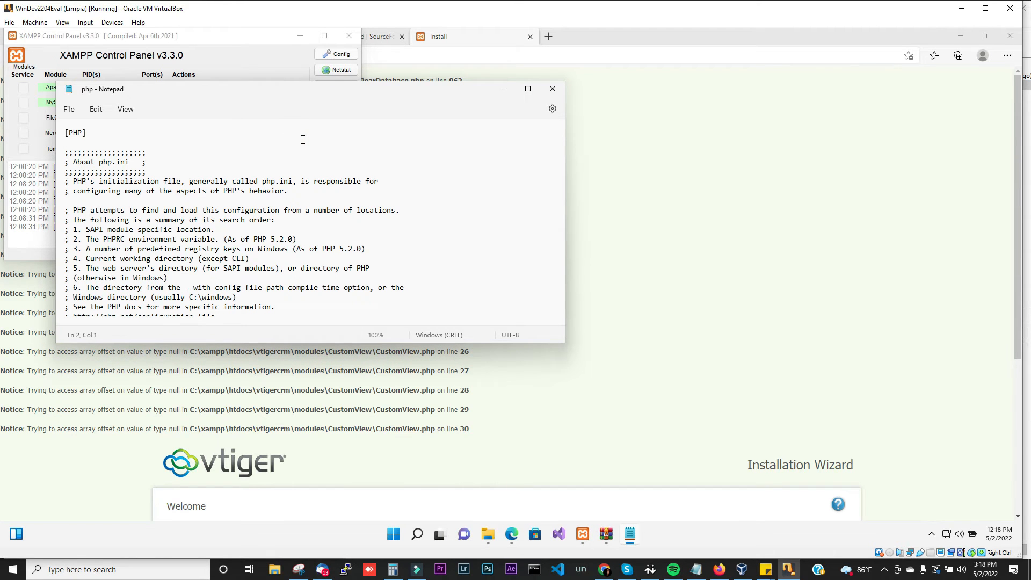
# Step: Change display_errors from On to Off in php.ini and save the file
pyautogui.hotkey('ctrl', 'f')
pyautogui.write('display_')
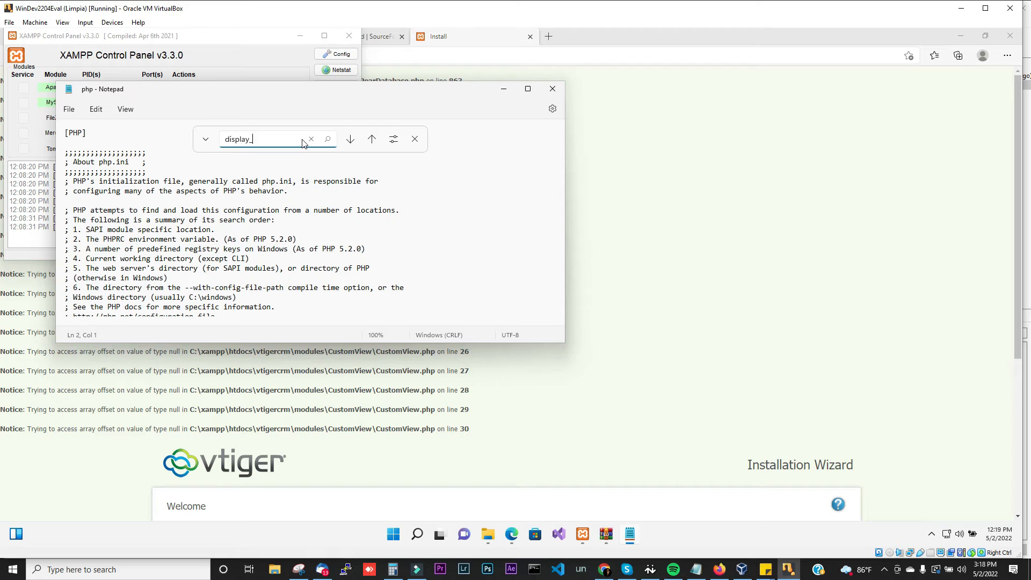
pyautogui.write('erro')
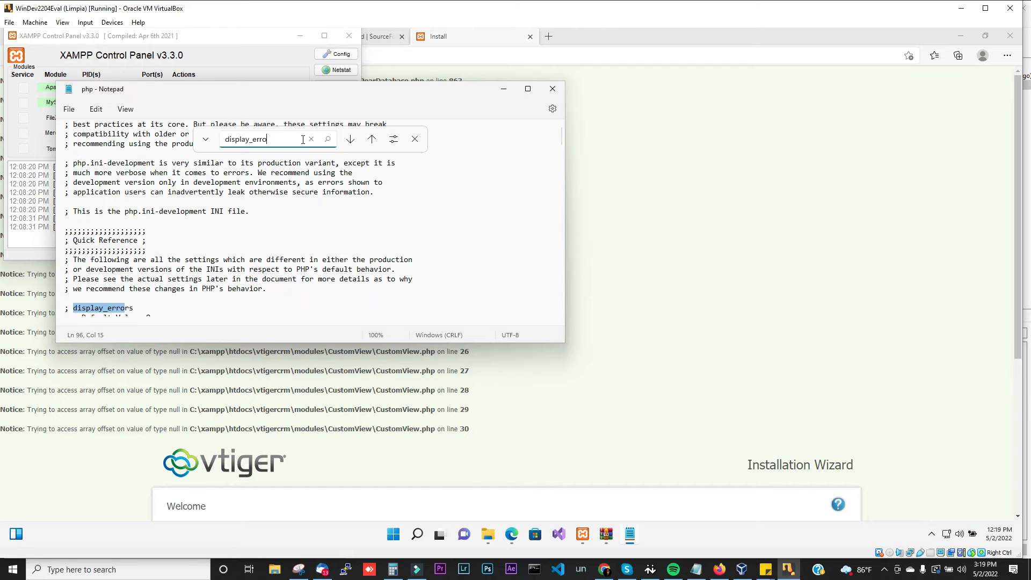
pyautogui.press('Return')
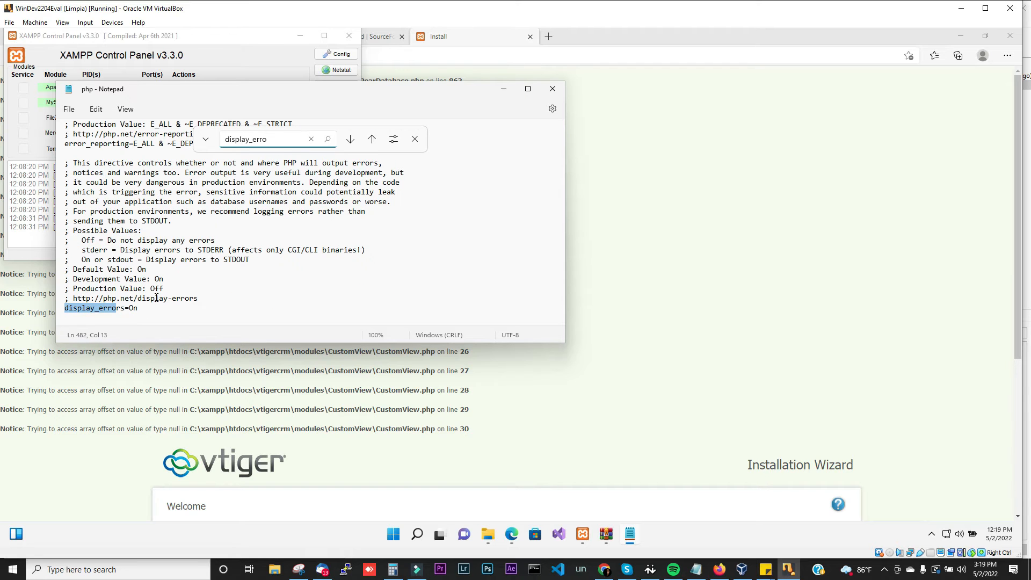
pyautogui.moveTo(153, 308); pyautogui.dragTo(155, 312)
pyautogui.press('BackSpace')
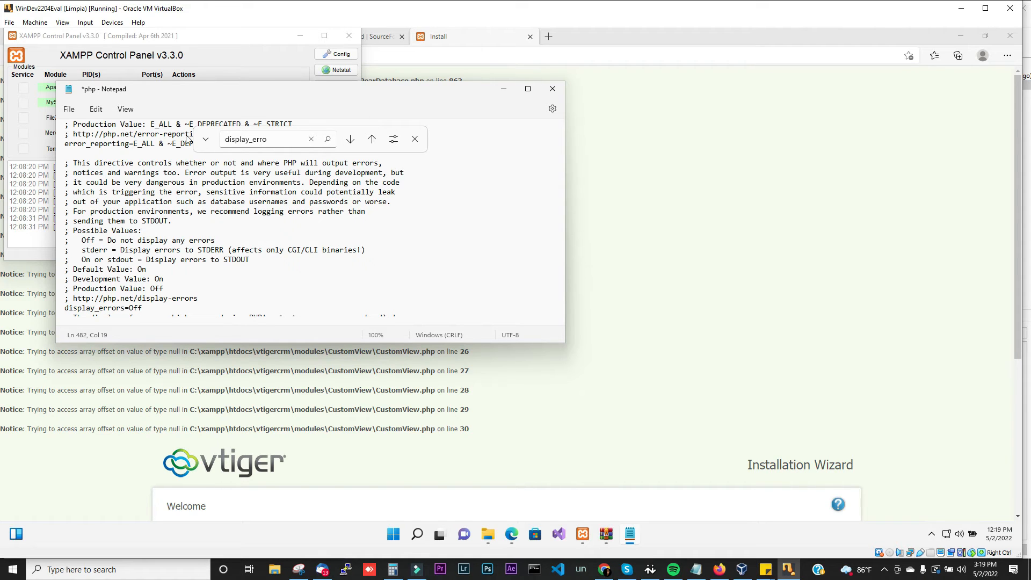
pyautogui.click(70, 110)
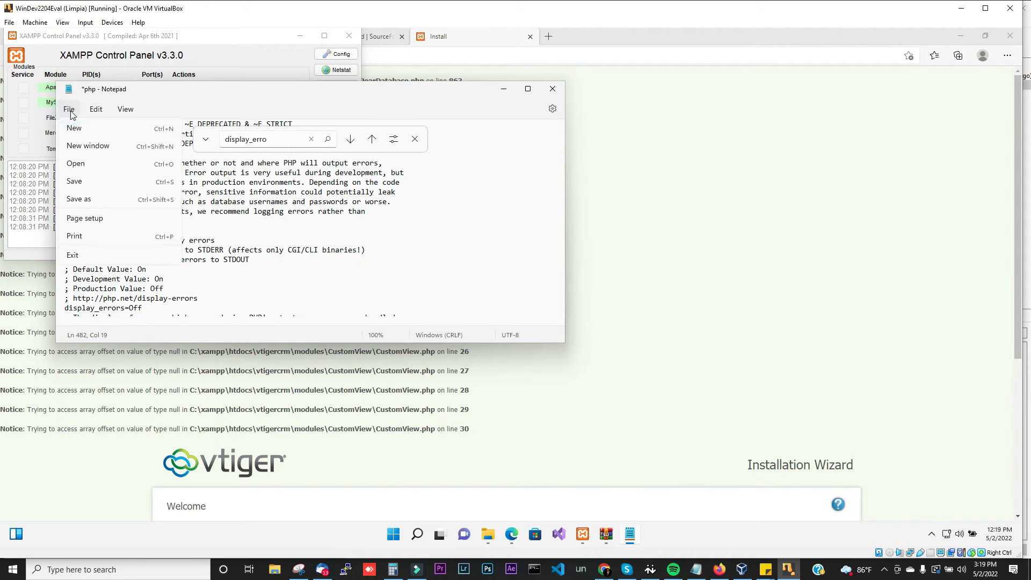
pyautogui.click(86, 183)
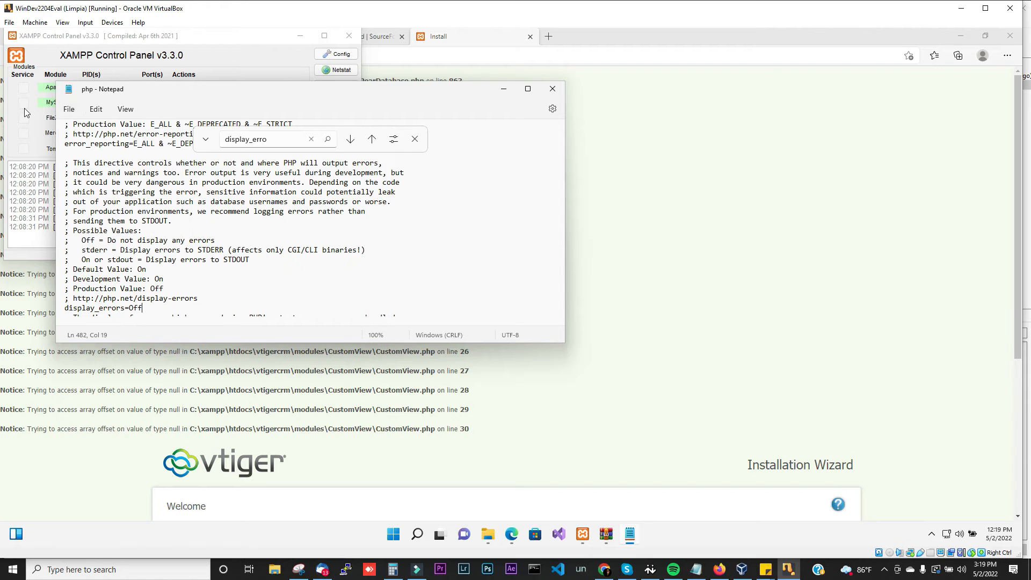
# Step: Restart Apache from the XAMPP Control Panel so the new setting applies
pyautogui.click(40, 141)
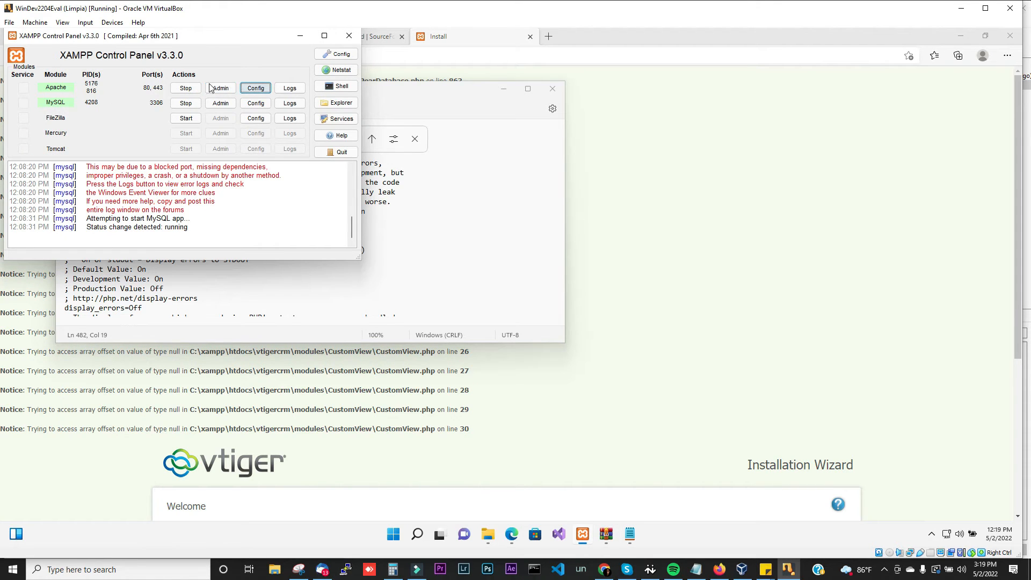
pyautogui.click(183, 89)
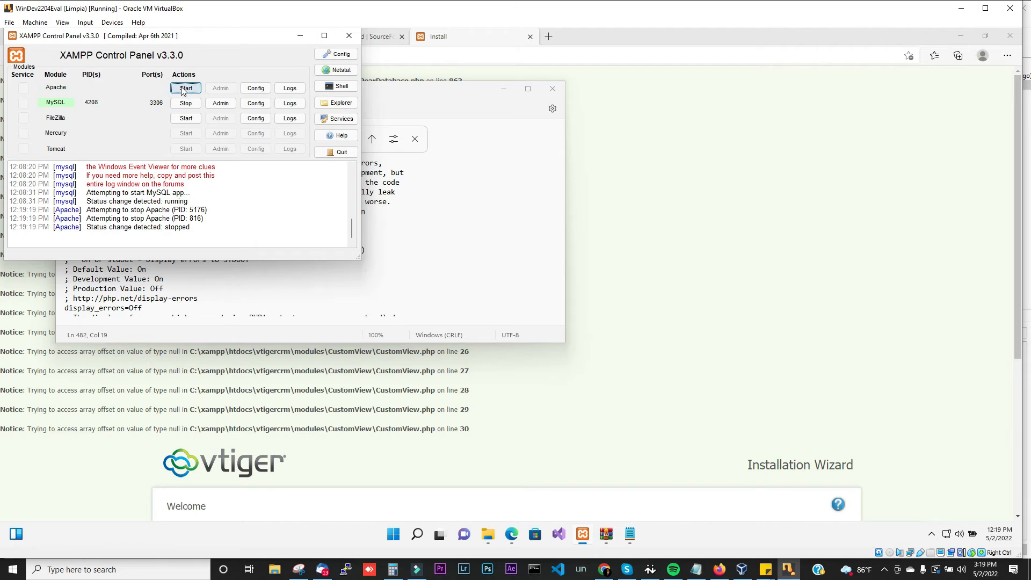
pyautogui.click(183, 89)
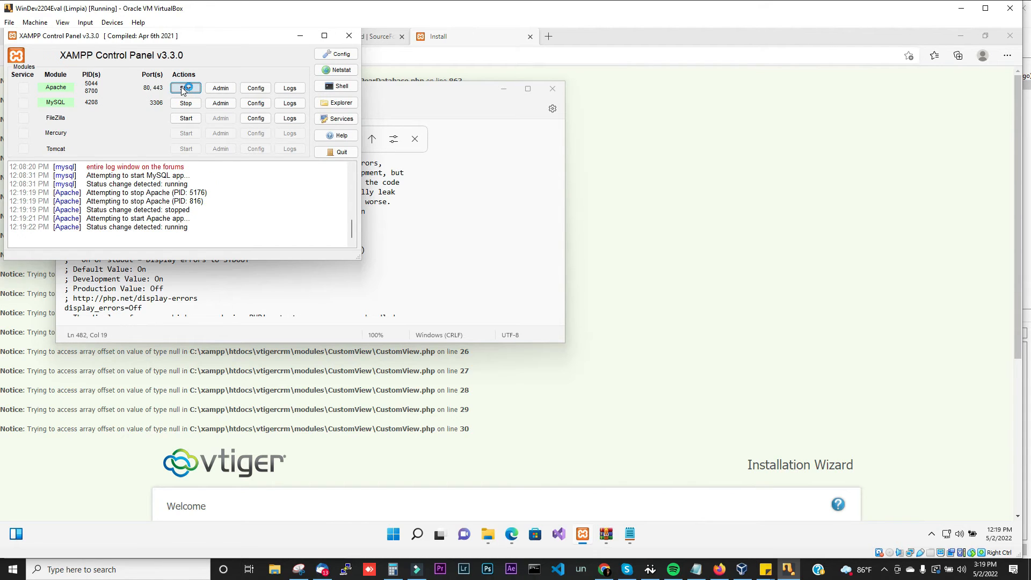
pyautogui.click(582, 117)
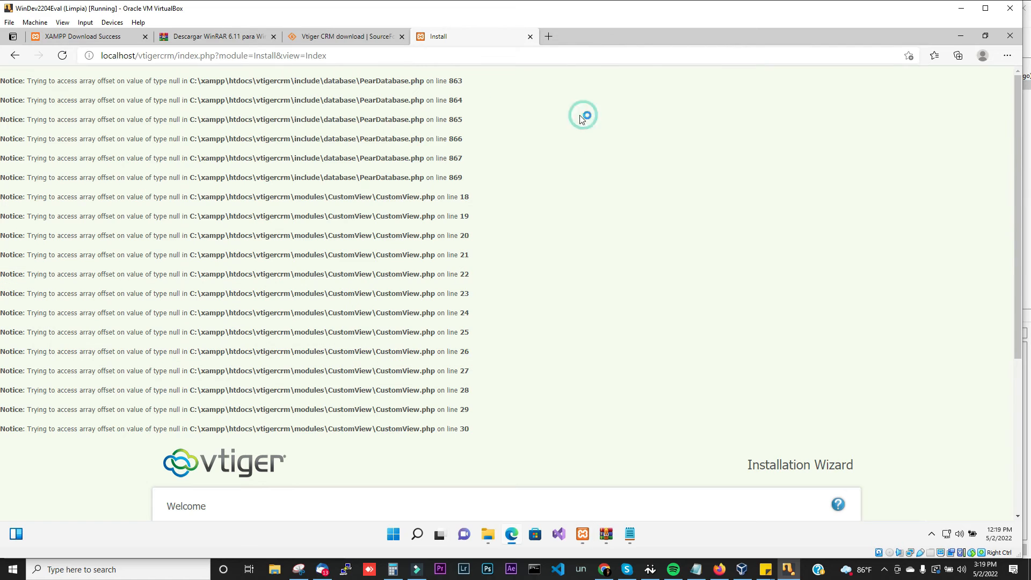
# Step: Reload the installer, start installation, accept the license, and select the flagged log_errors setting
pyautogui.click(63, 57)
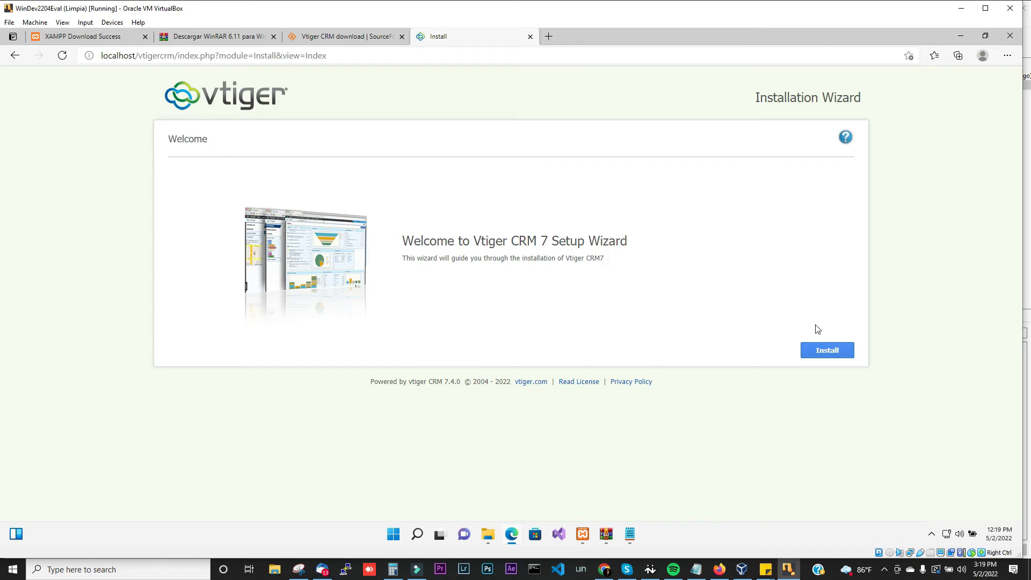
pyautogui.click(825, 354)
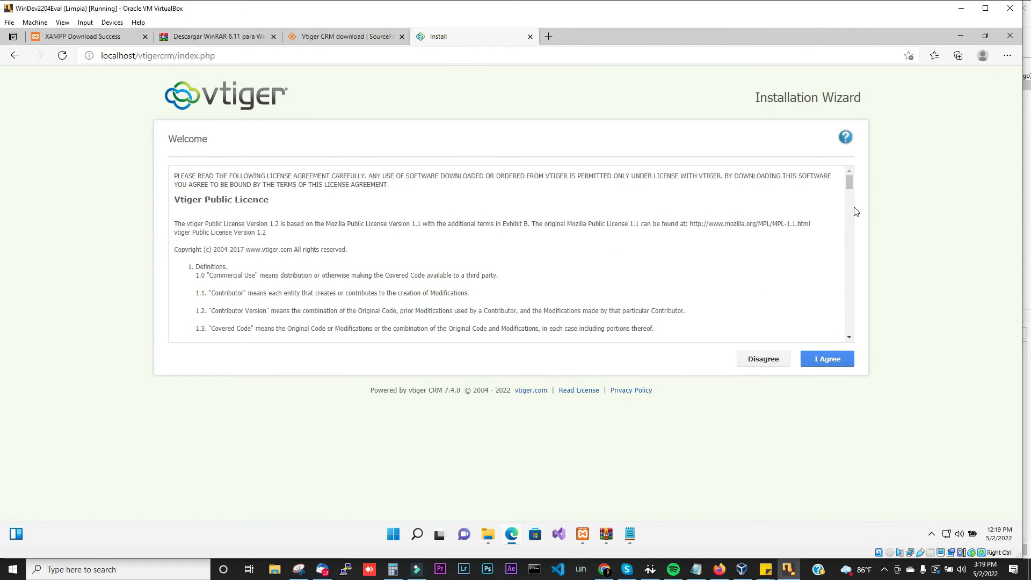
pyautogui.click(821, 363)
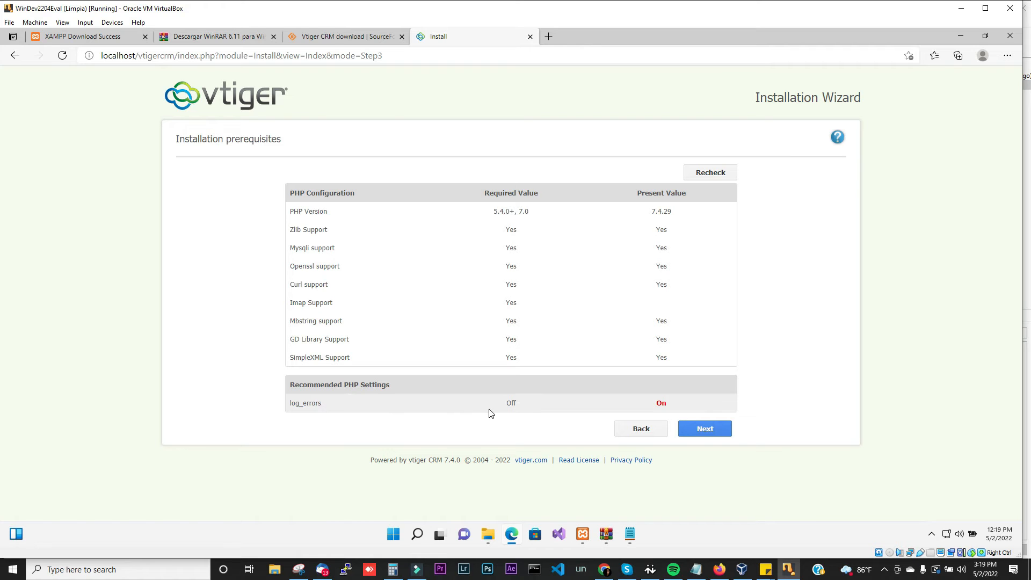
pyautogui.moveTo(320, 403); pyautogui.dragTo(290, 410)
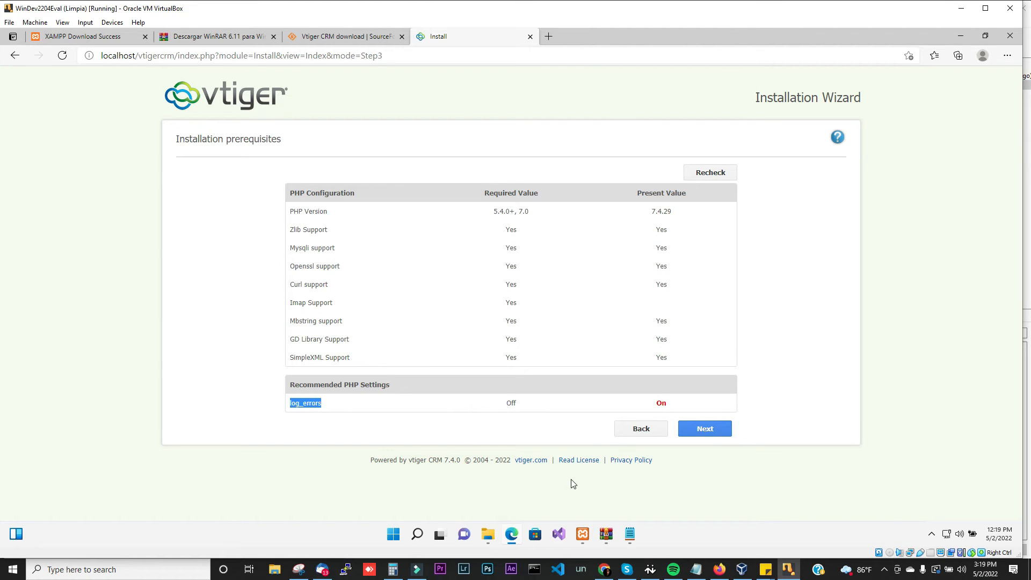
# Step: In php.ini, change log_errors from On to Off and save the file
pyautogui.click(631, 533)
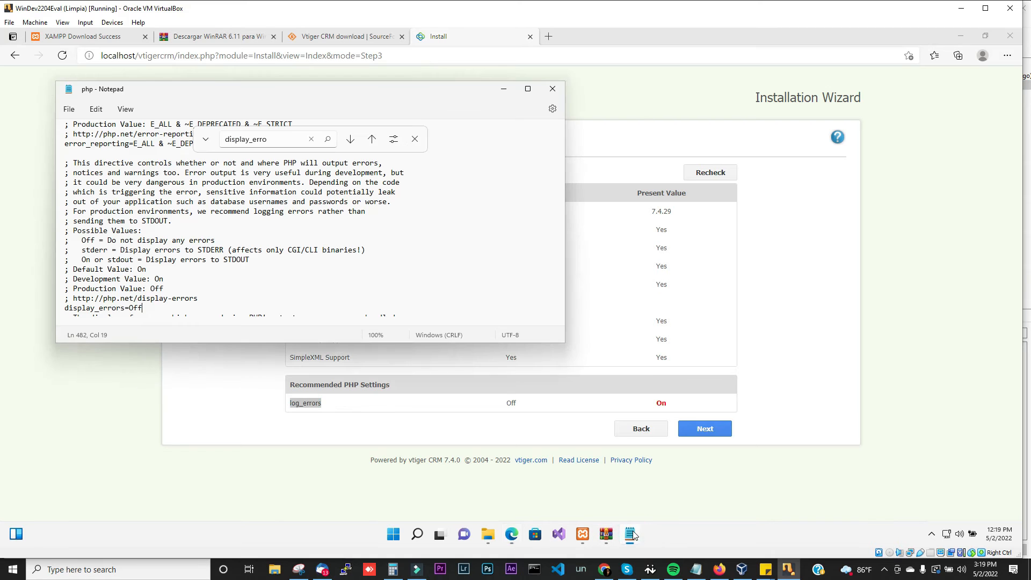
pyautogui.click(415, 141)
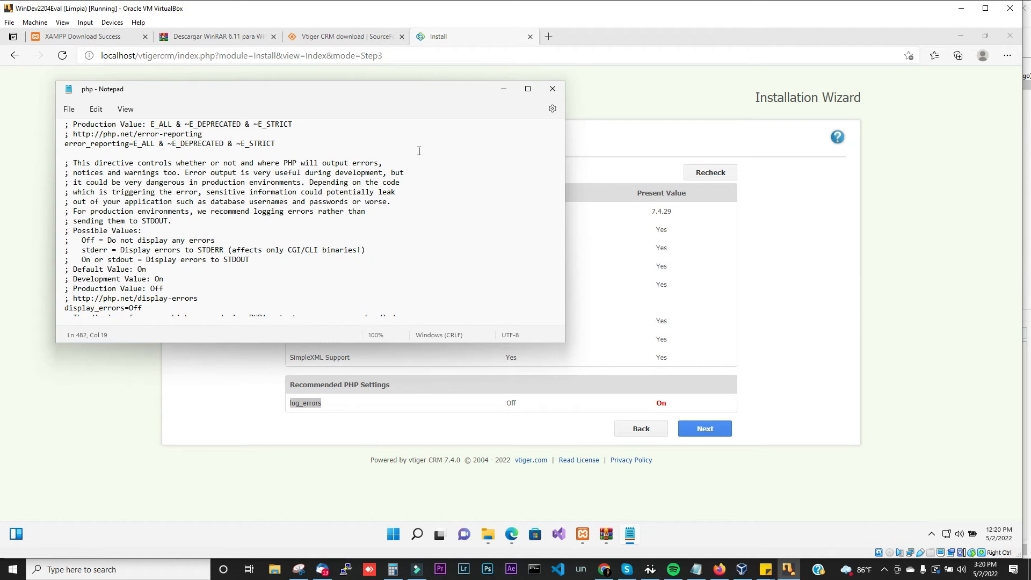
pyautogui.moveTo(559, 171); pyautogui.dragTo(559, 124)
pyautogui.click(149, 137)
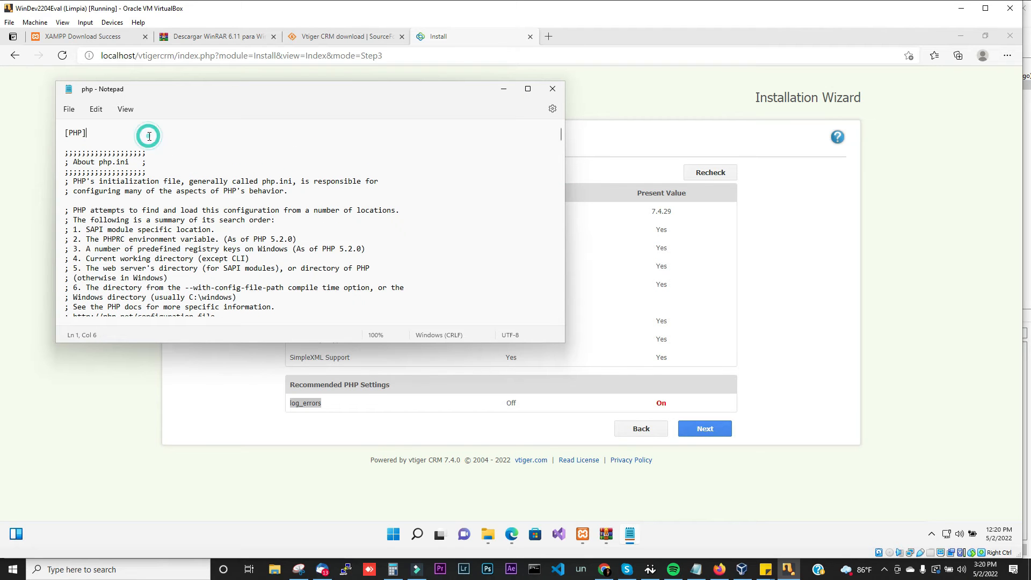
pyautogui.hotkey('ctrl', 'f')
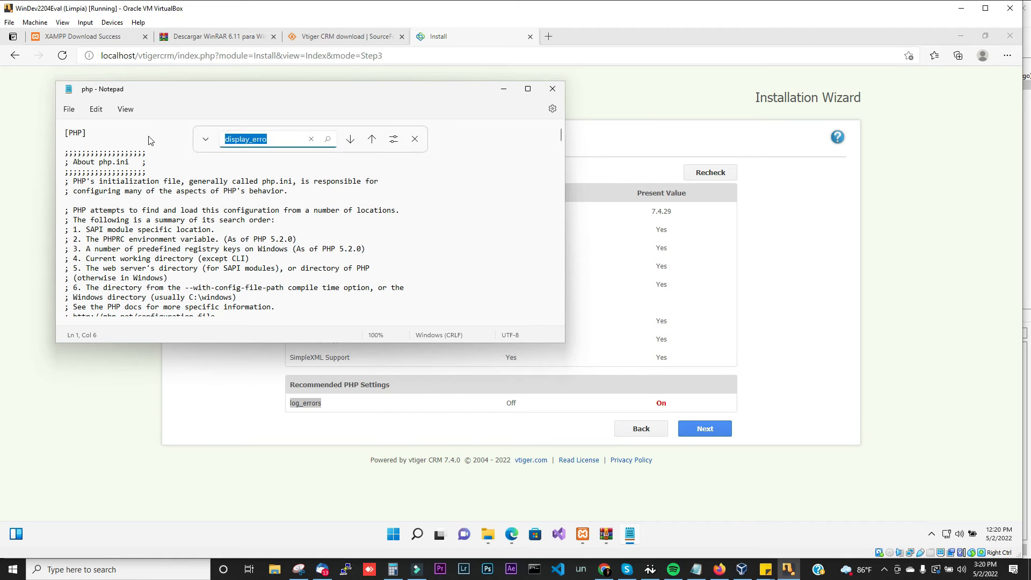
pyautogui.write('log_errors')
pyautogui.press('Return')
pyautogui.press('Return')
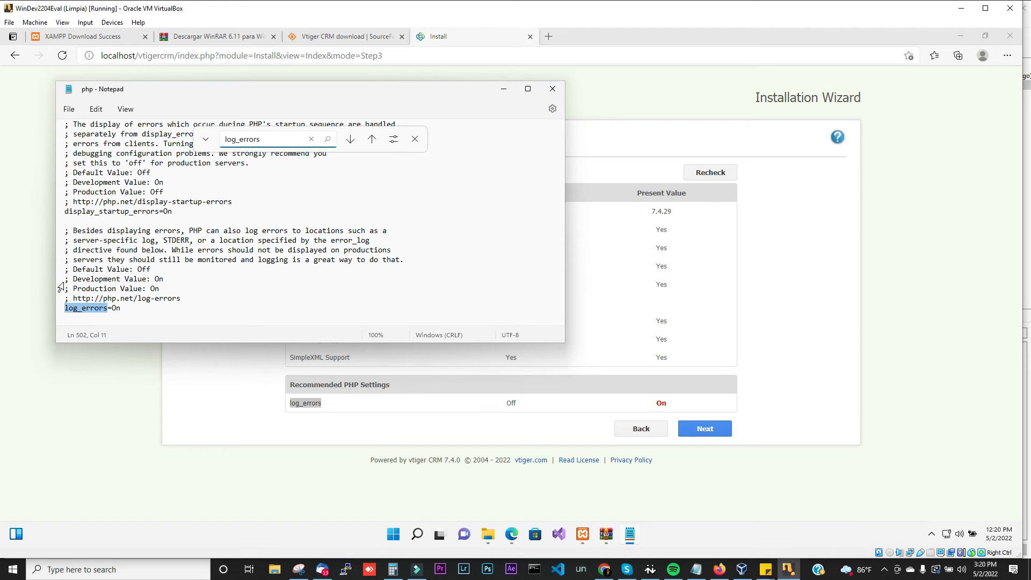
pyautogui.click(121, 307)
pyautogui.press('BackSpace')
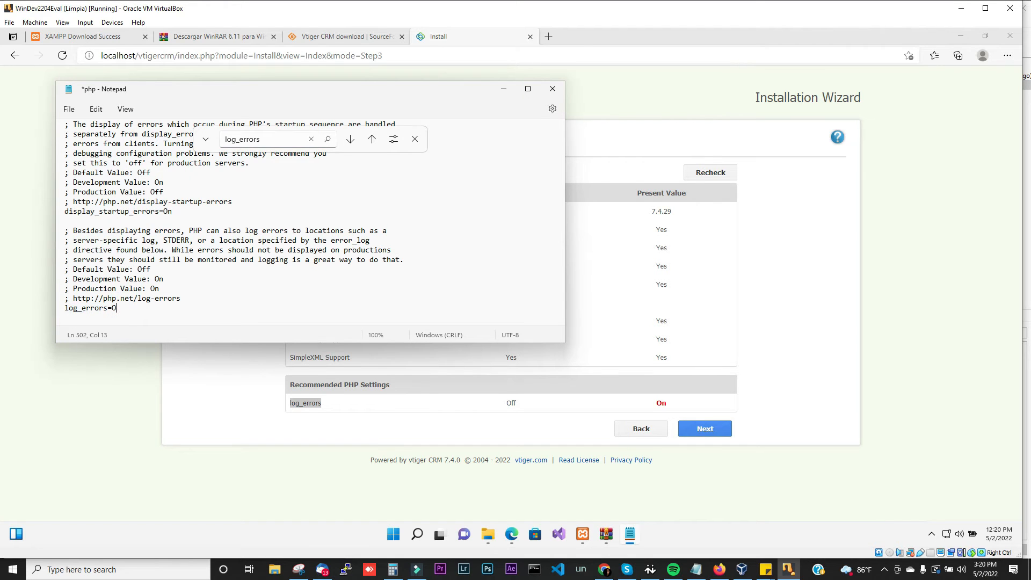
pyautogui.click(68, 108)
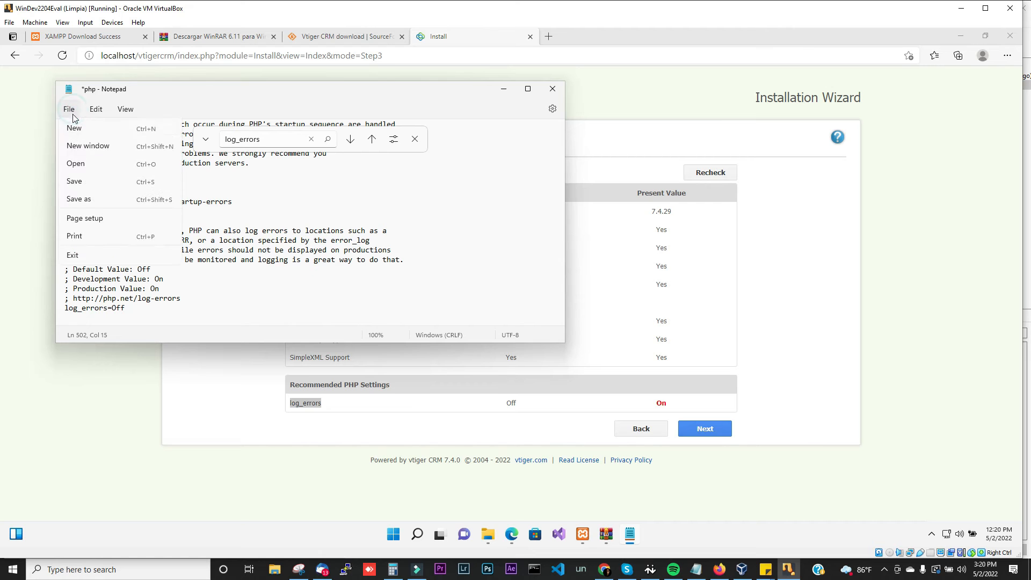
pyautogui.click(75, 181)
# Step: Minimize Notepad and stop Apache in the XAMPP Control Panel
pyautogui.click(502, 85)
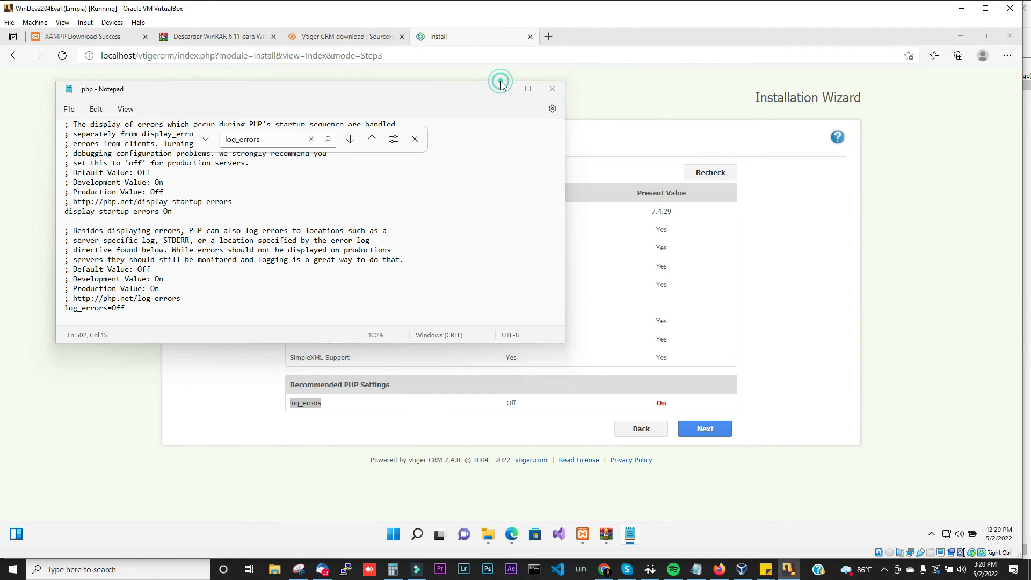
pyautogui.click(583, 534)
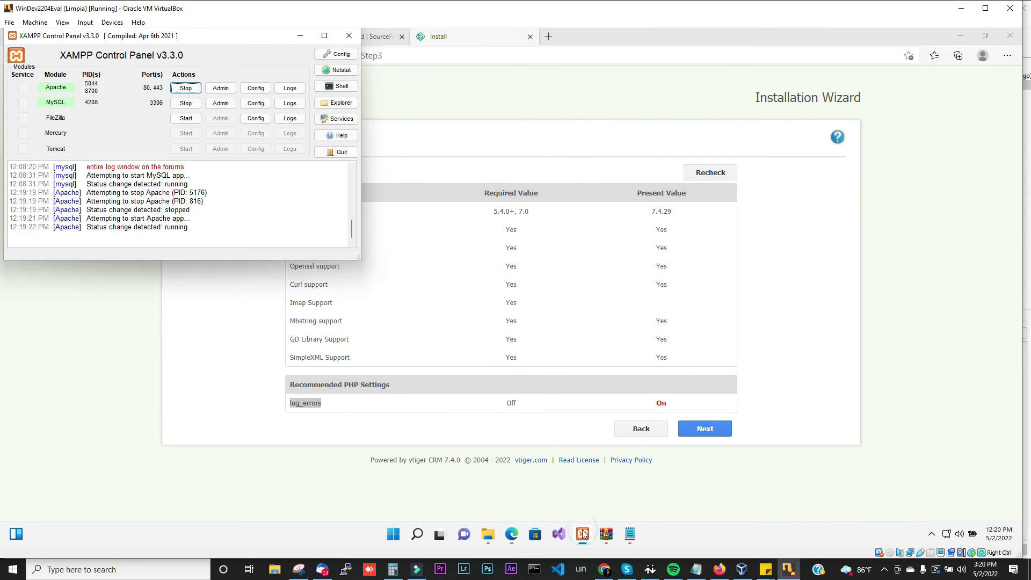
pyautogui.click(186, 88)
# Step: Start Apache again and reload the installer's prerequisites page, resubmitting the form
pyautogui.click(195, 92)
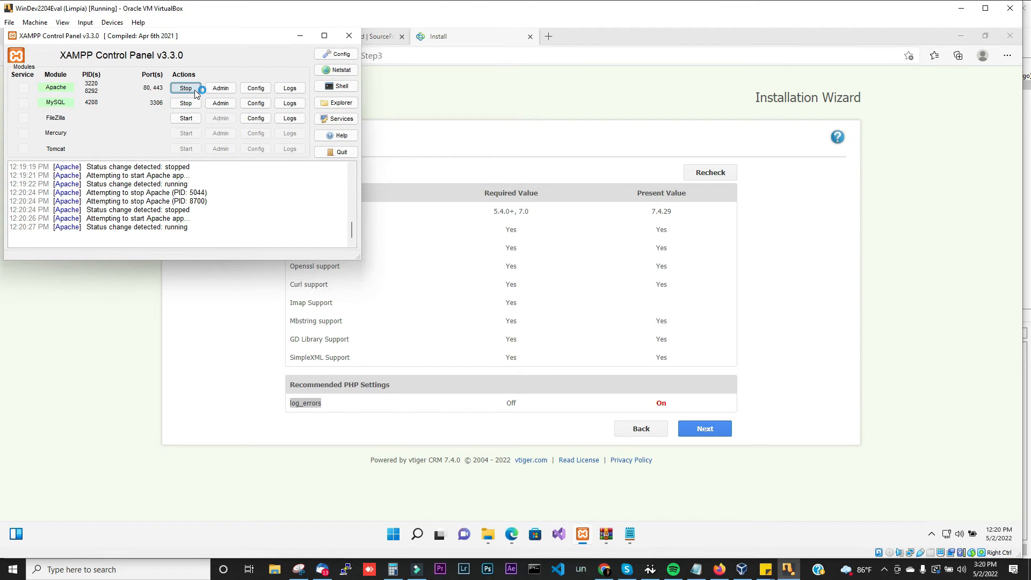
pyautogui.click(296, 36)
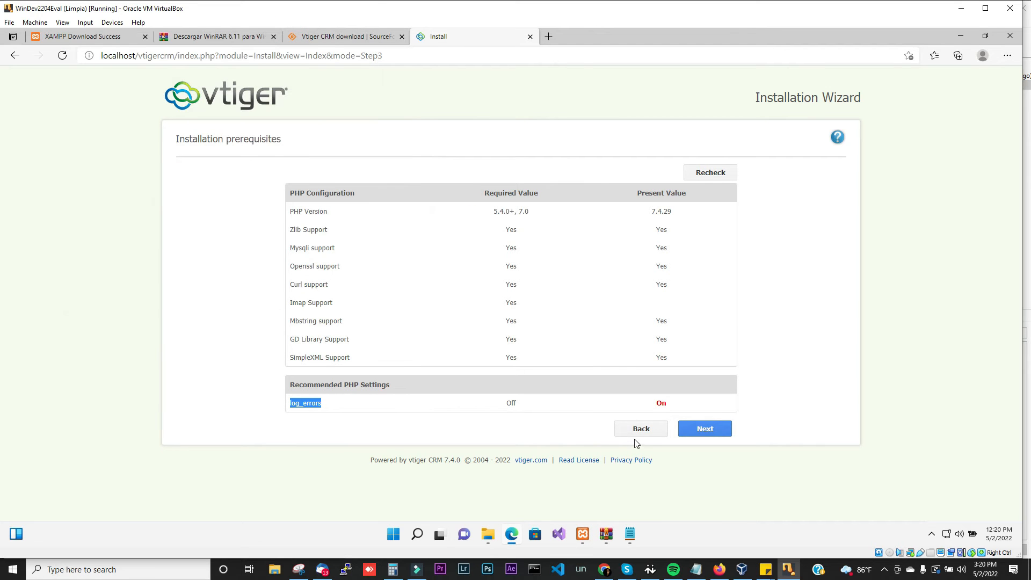
pyautogui.click(644, 428)
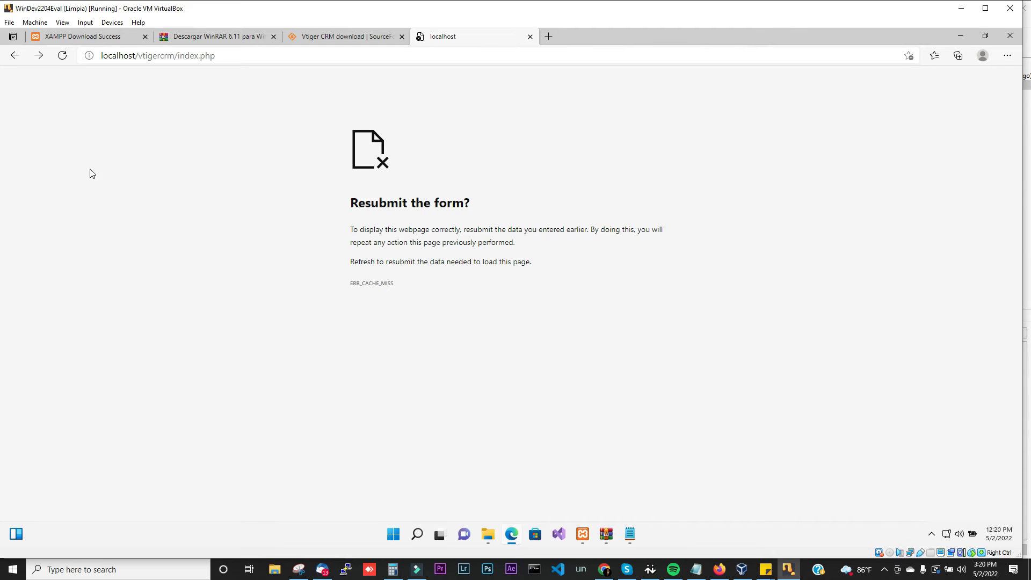
pyautogui.click(63, 56)
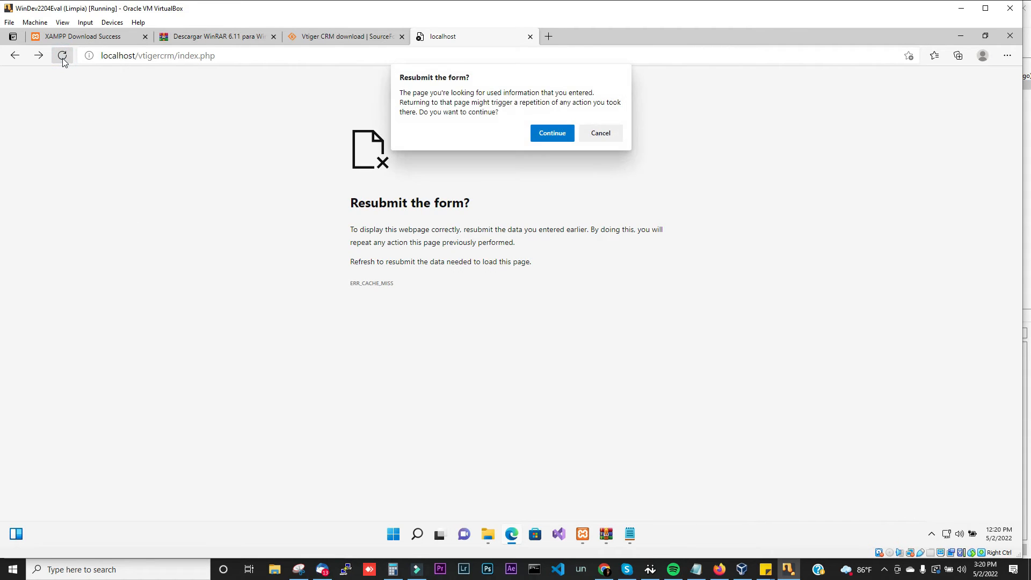
pyautogui.click(560, 133)
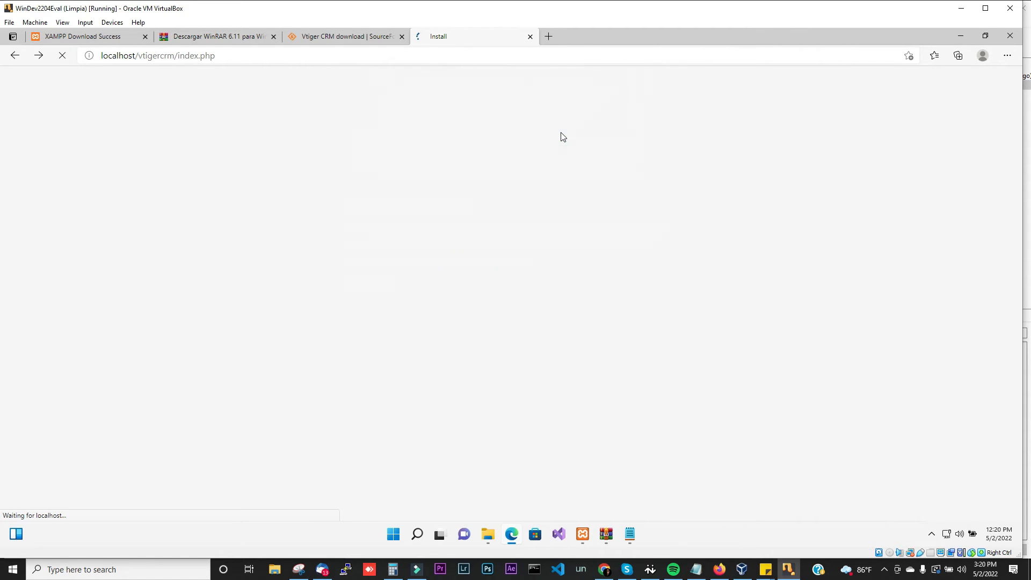
# Step: Continue past the prerequisites, accepting the PHP settings warning, to System Configuration
pyautogui.click(820, 360)
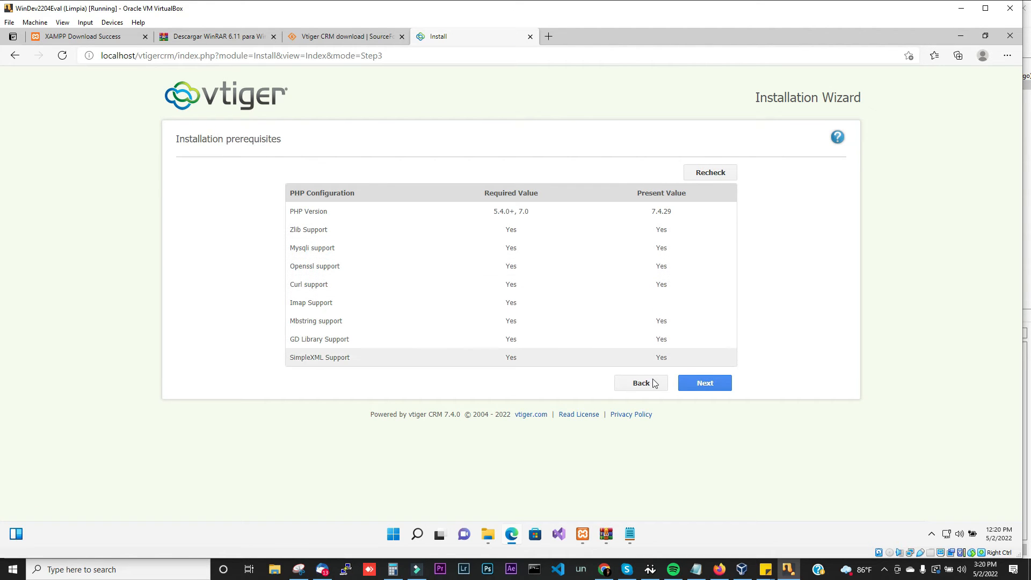
pyautogui.click(704, 383)
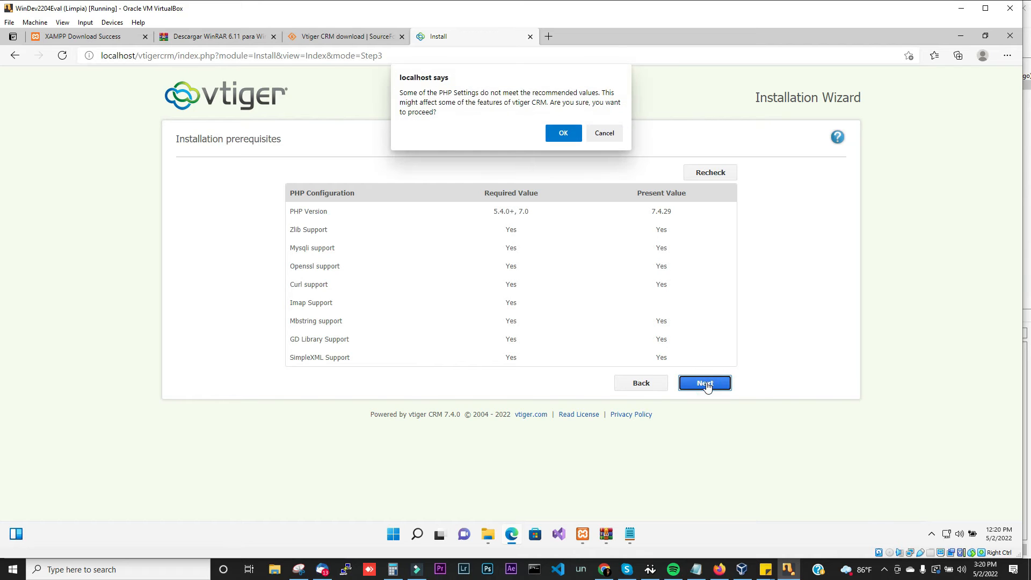
pyautogui.click(563, 133)
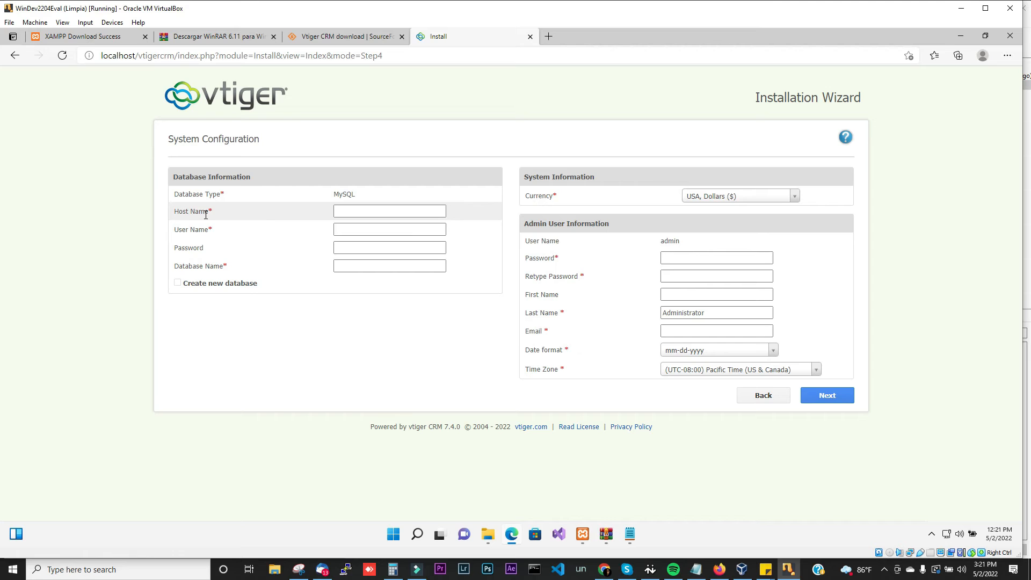
# Step: Fill in database Host Name localhost, User Name root and Database Name vtigercrm
pyautogui.click(354, 212)
pyautogui.click(353, 212)
pyautogui.write('localhost')
pyautogui.click(359, 225)
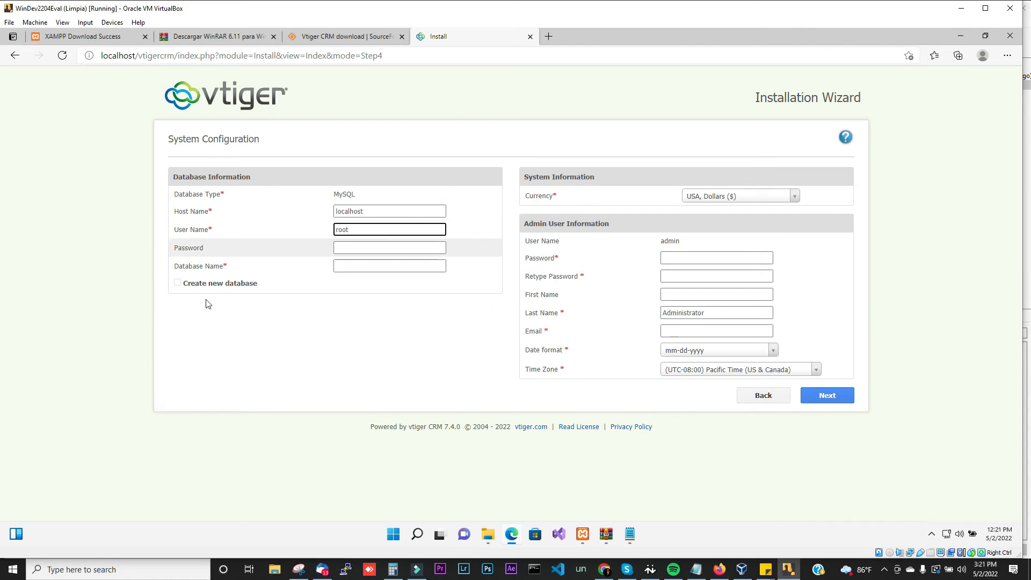
pyautogui.write('root')
pyautogui.click(356, 247)
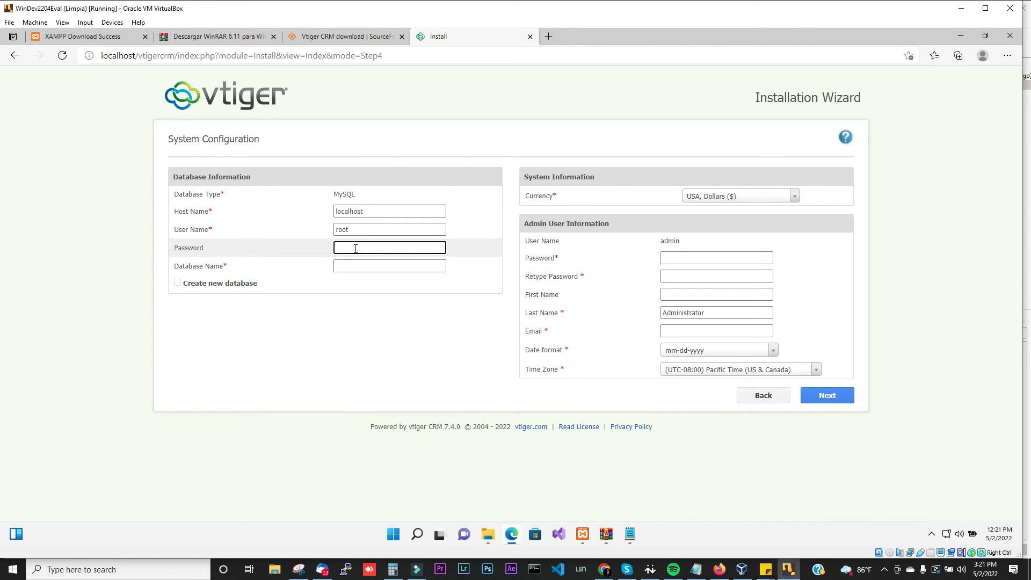
pyautogui.click(365, 265)
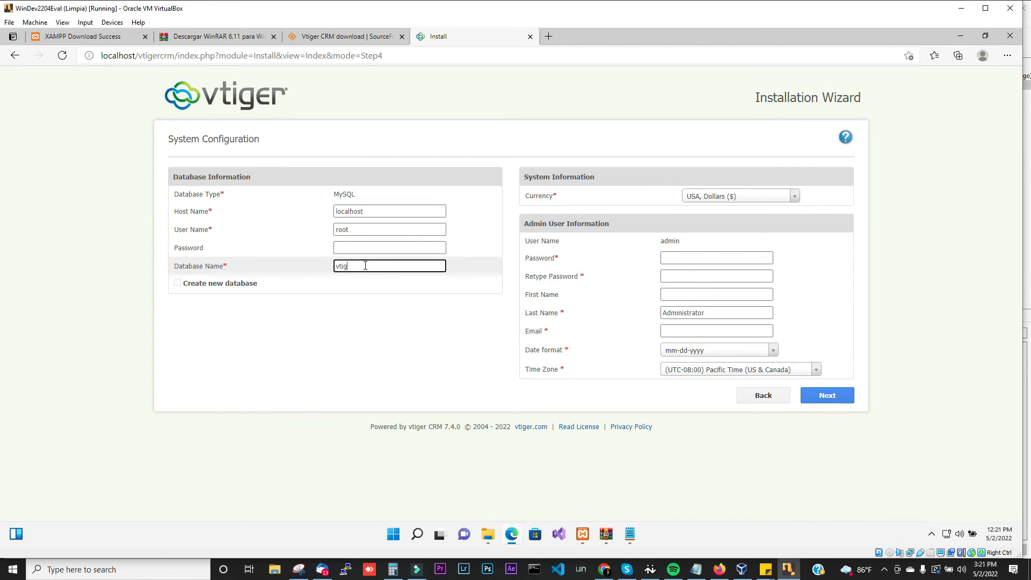
pyautogui.write('vtigercrm')
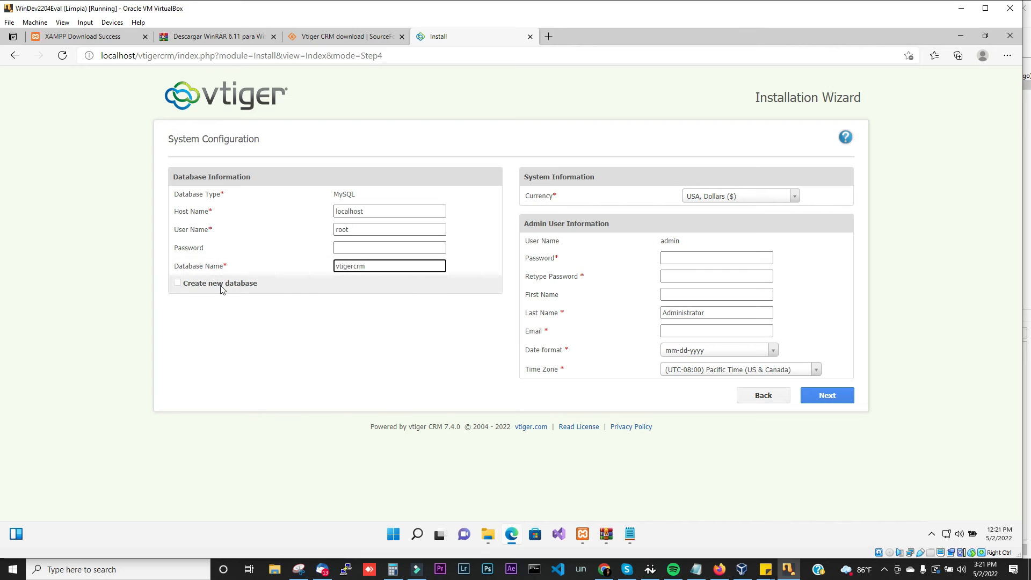
# Step: Enable Create new database, with root as the Root User Name
pyautogui.click(177, 284)
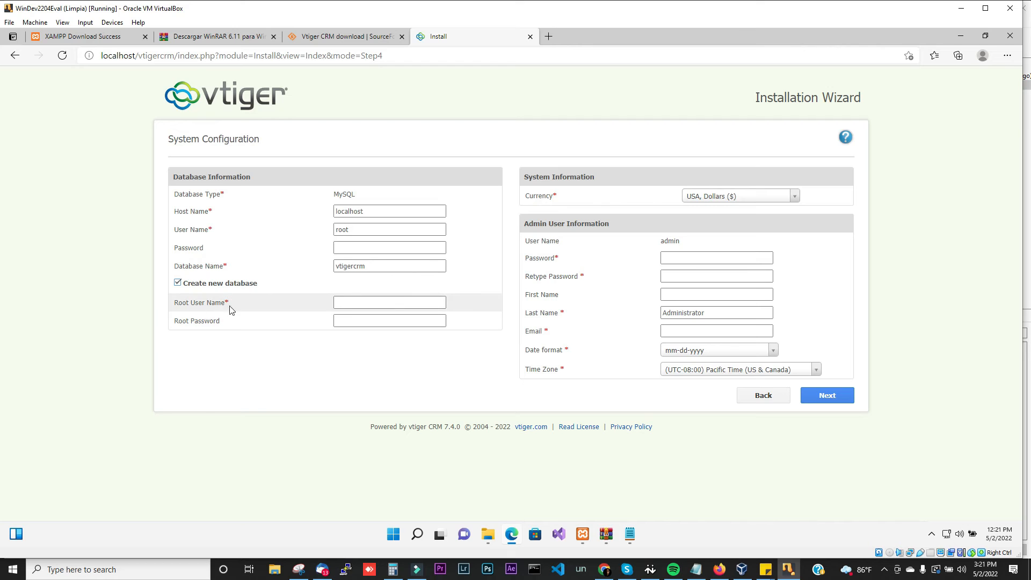
pyautogui.click(350, 302)
pyautogui.click(350, 302)
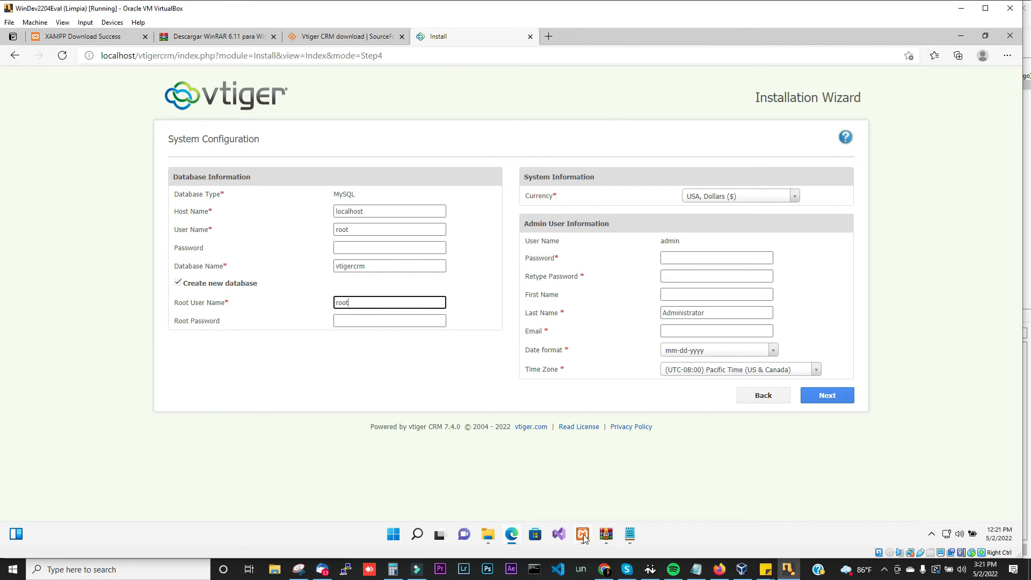
pyautogui.moveTo(583, 538)
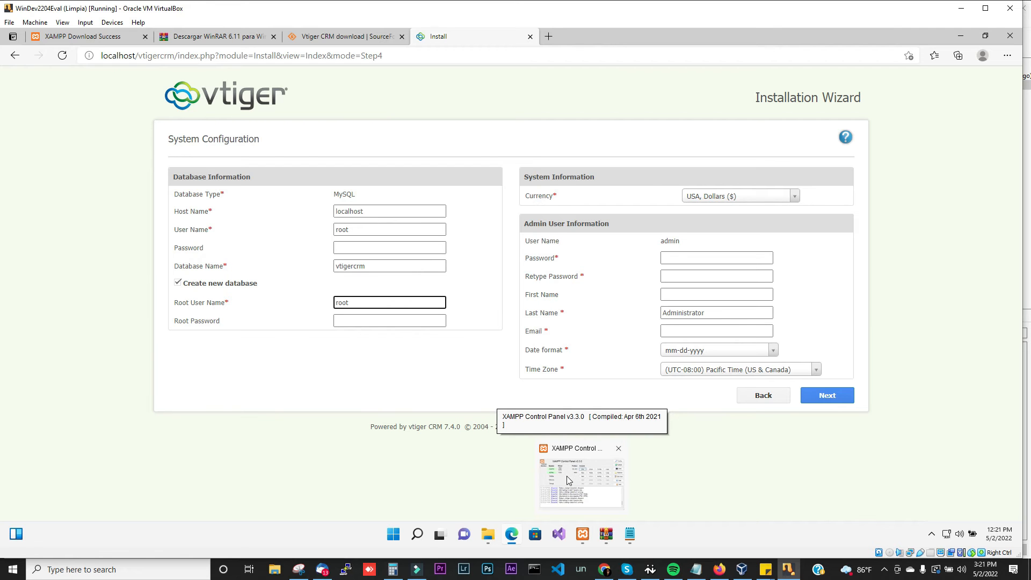
pyautogui.moveTo(569, 476)
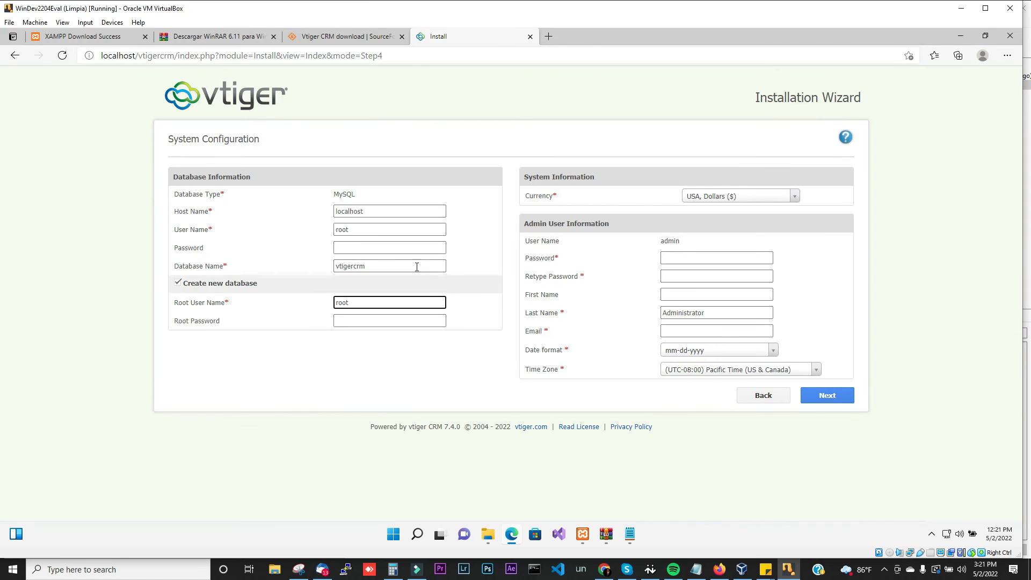
# Step: Check the currency list and keep USA, Dollars as the currency
pyautogui.click(688, 260)
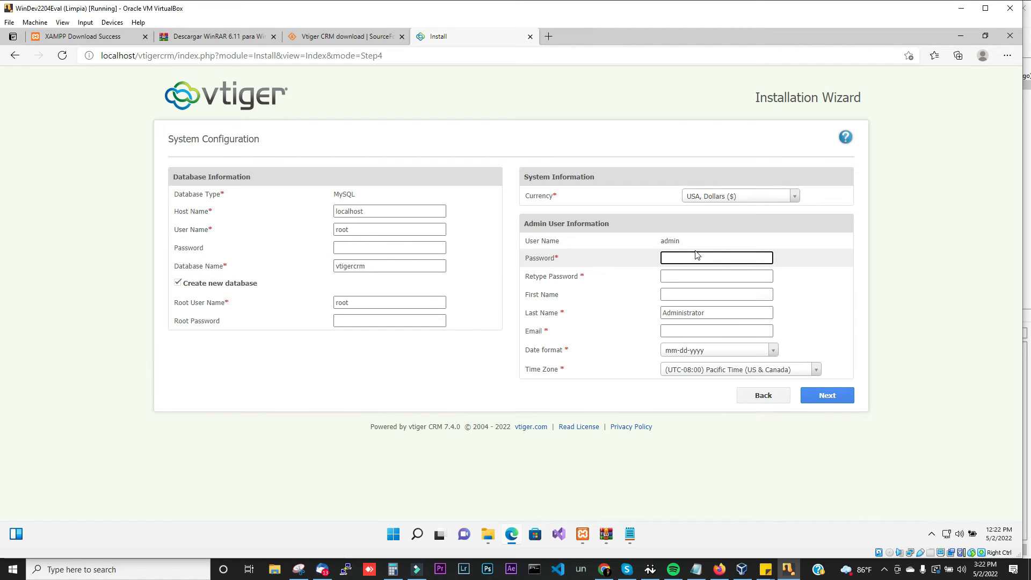
pyautogui.click(741, 198)
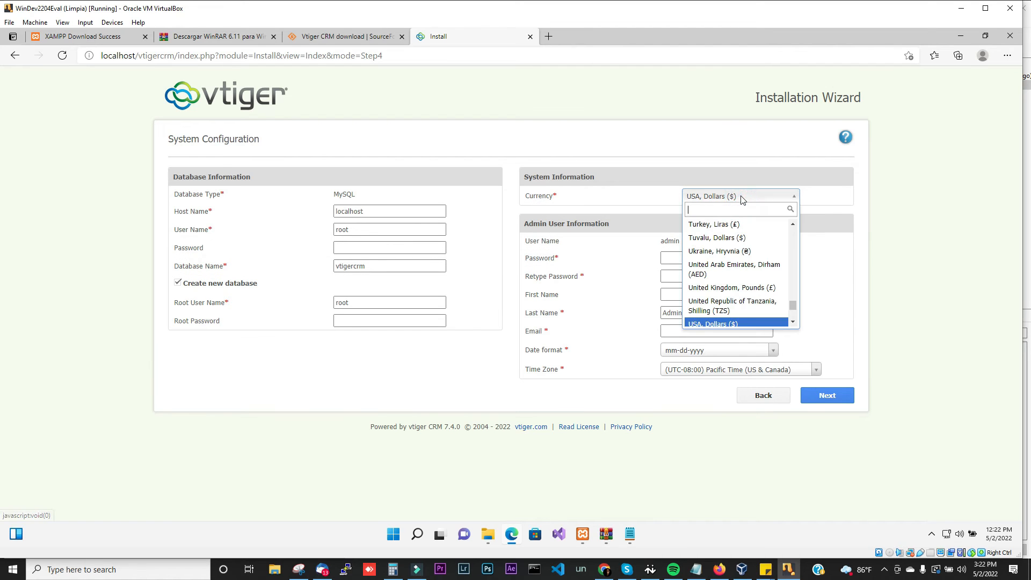
pyautogui.write('domini')
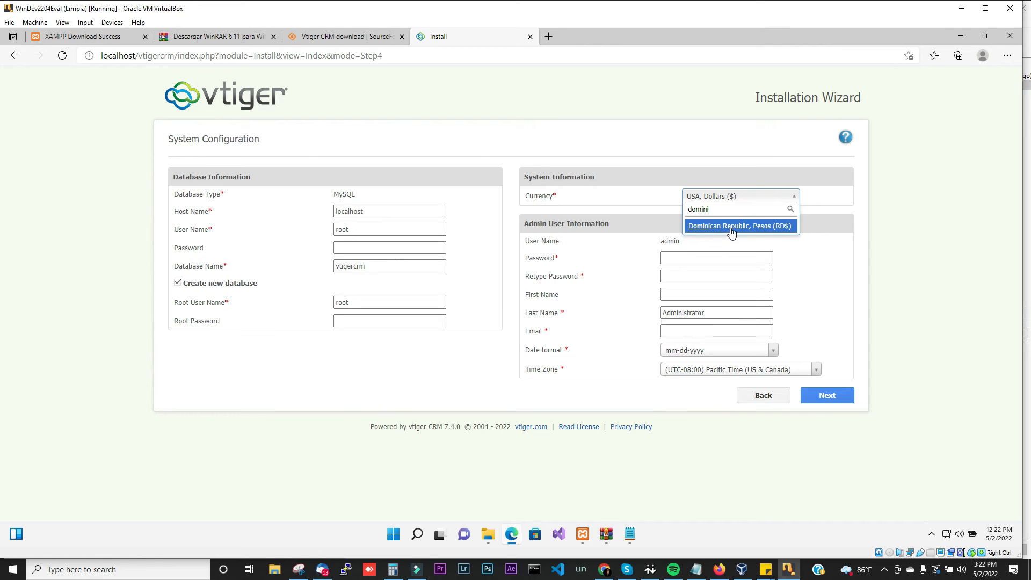
pyautogui.press('BackSpace')
pyautogui.press('BackSpace')
pyautogui.press('BackSpace')
pyautogui.press('BackSpace')
pyautogui.press('BackSpace')
pyautogui.press('BackSpace')
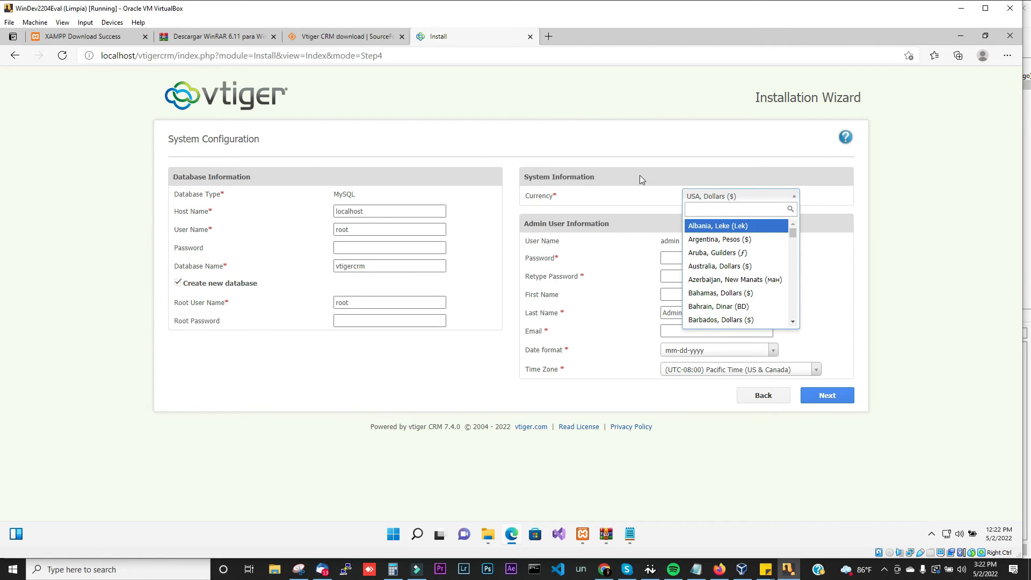
pyautogui.click(631, 187)
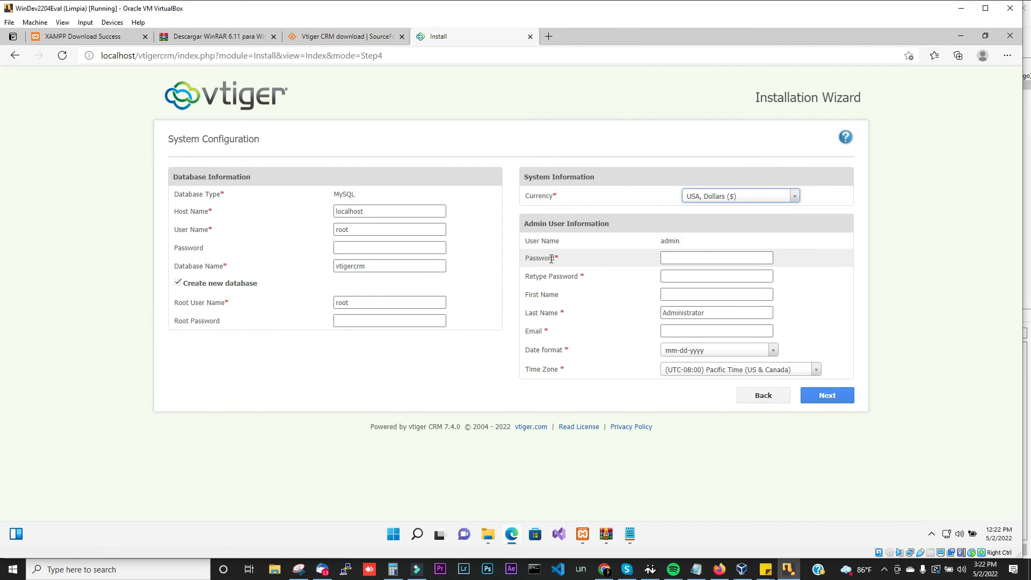
# Step: Enter the admin password twice, plus the admin's first name, last name and e-mail
pyautogui.click(672, 258)
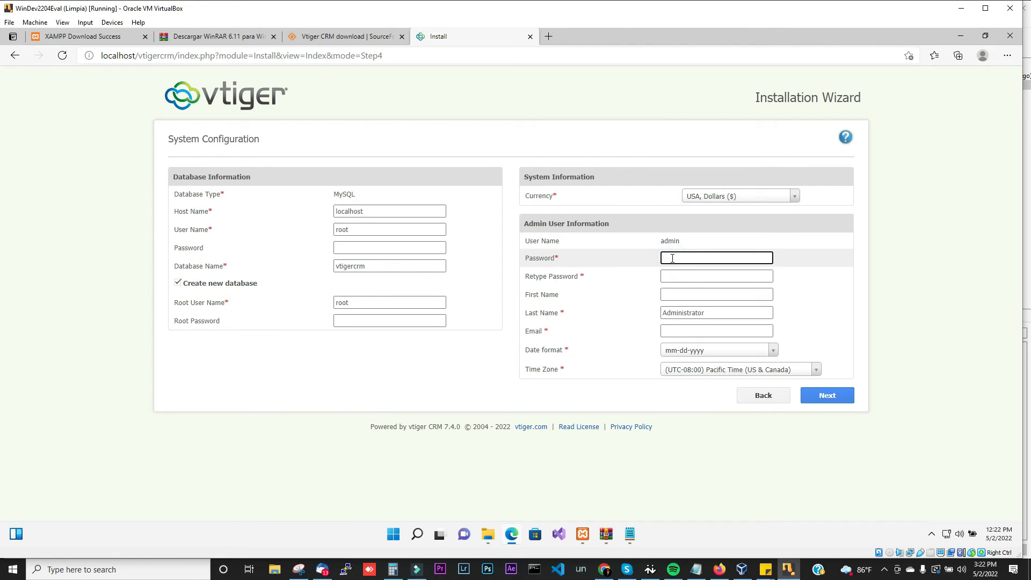
pyautogui.write('a•••••')
pyautogui.press('Tab')
pyautogui.write('•')
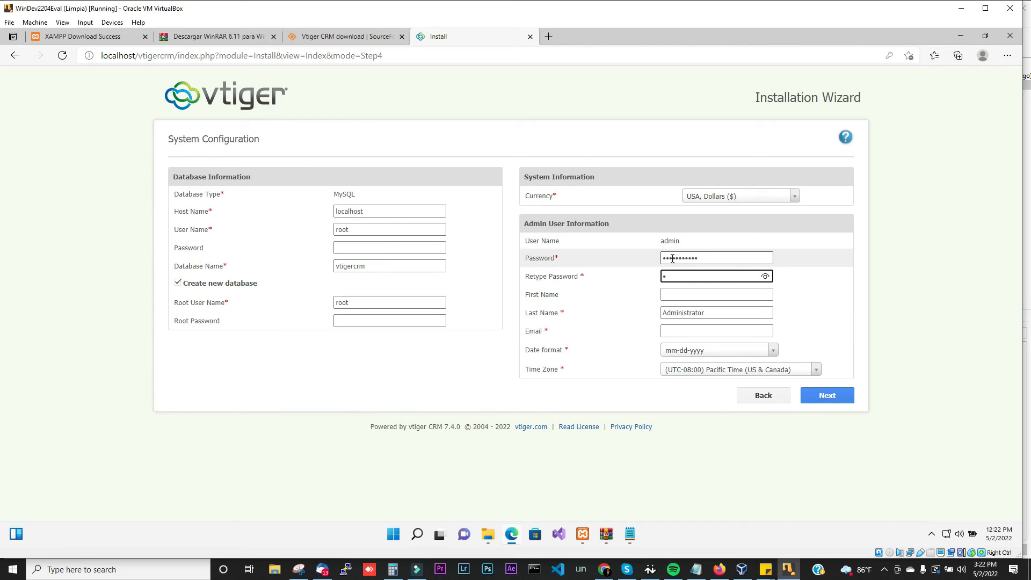
pyautogui.write('••••••••••')
pyautogui.click(704, 293)
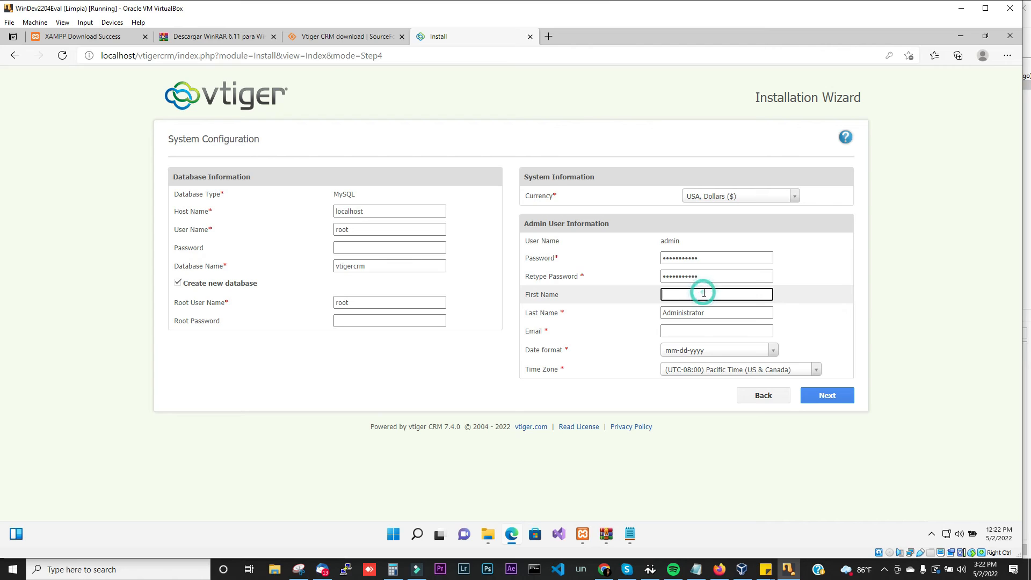
pyautogui.press('Tab')
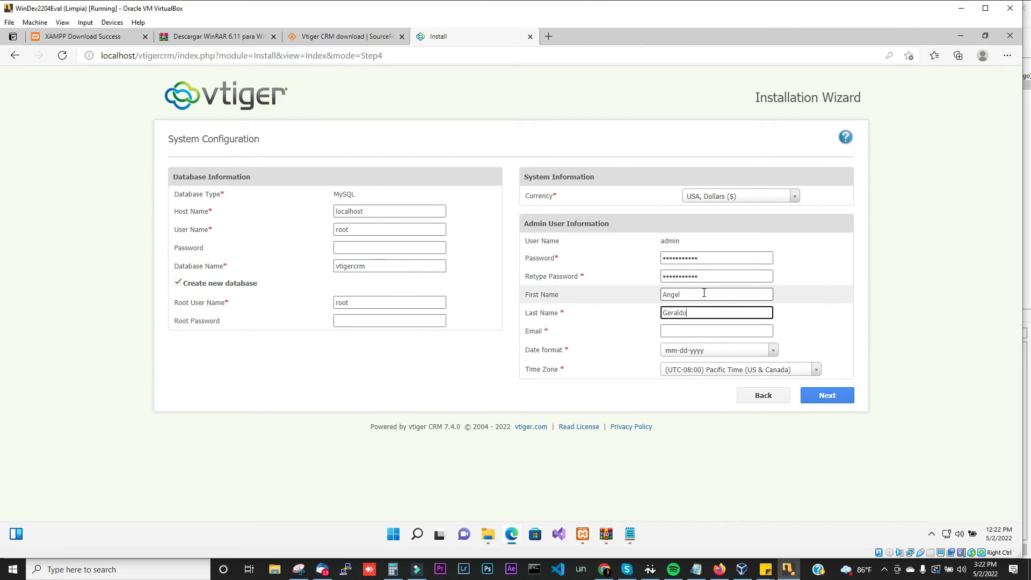
pyautogui.press('Tab')
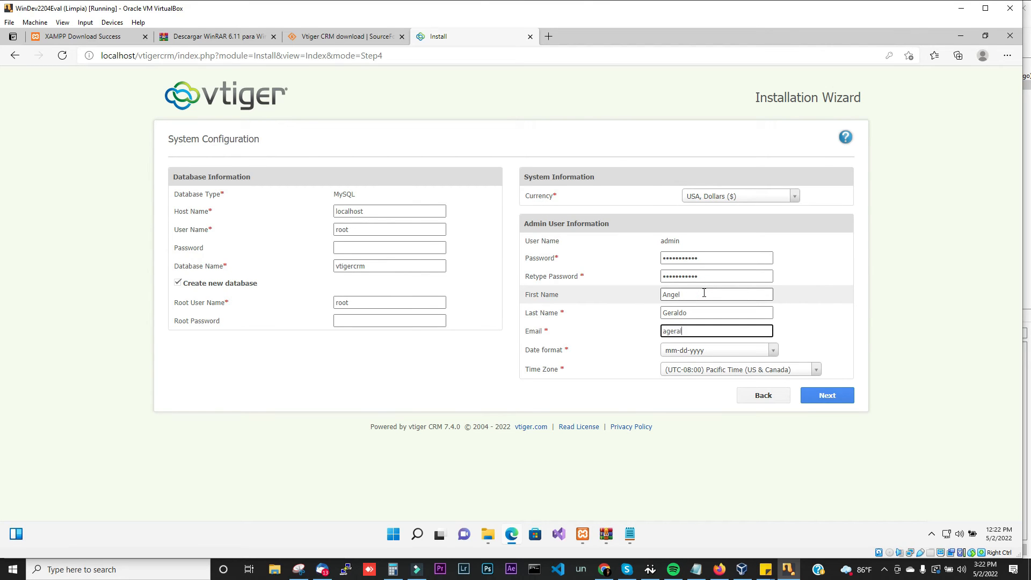
# Step: Set the time zone to (UTC-04:00) La Paz and submit the configuration
pyautogui.click(698, 374)
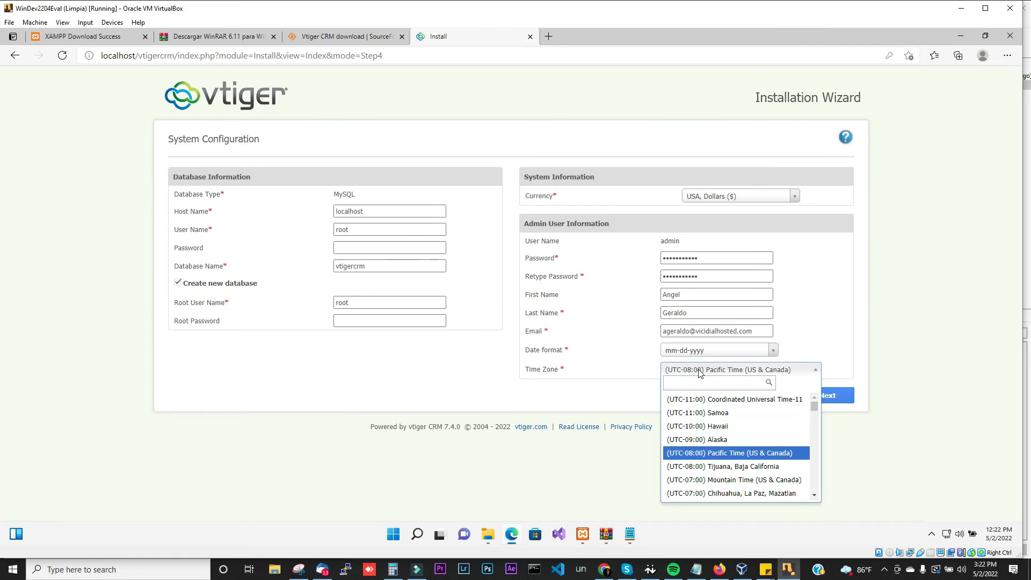
pyautogui.write('paz')
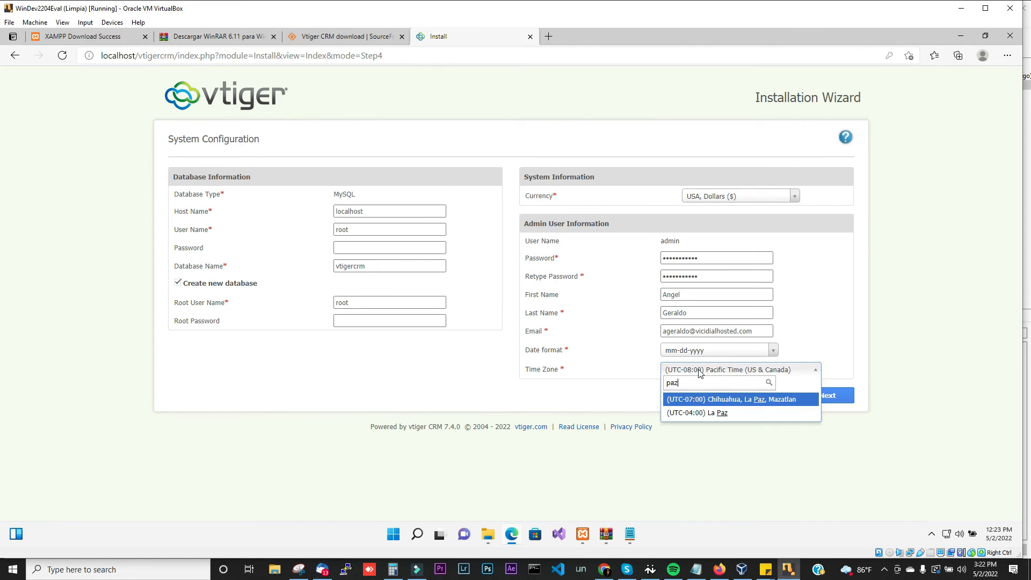
pyautogui.click(706, 413)
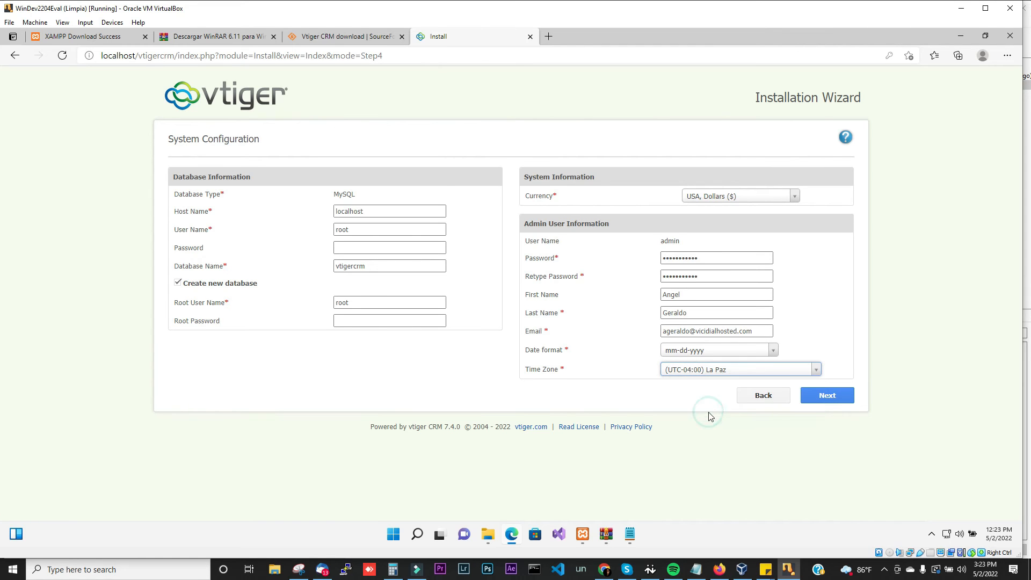
pyautogui.click(826, 397)
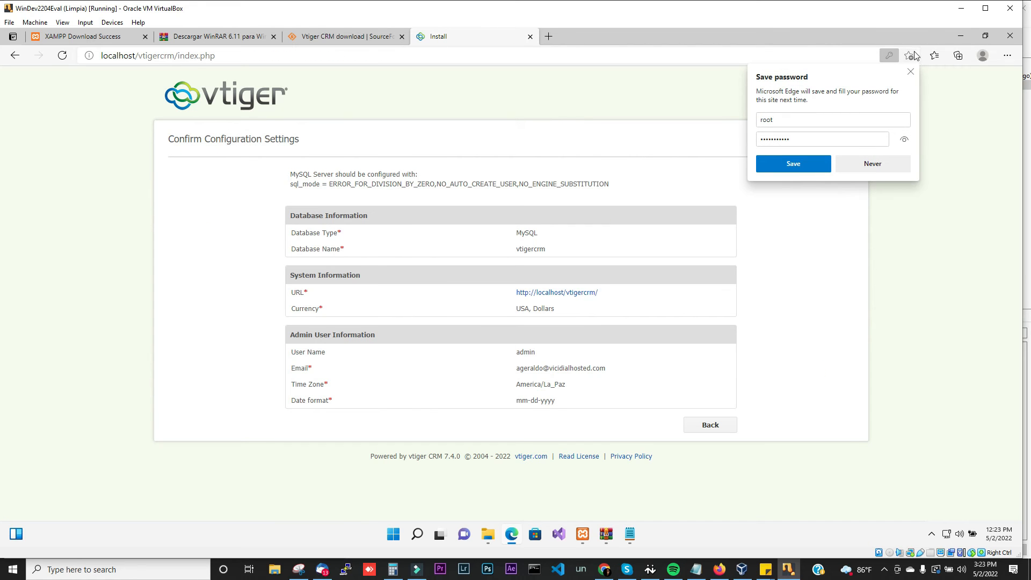
# Step: Dismiss the save-password offer, open Google in a new tab, and select the sql_mode requirement line
pyautogui.click(911, 72)
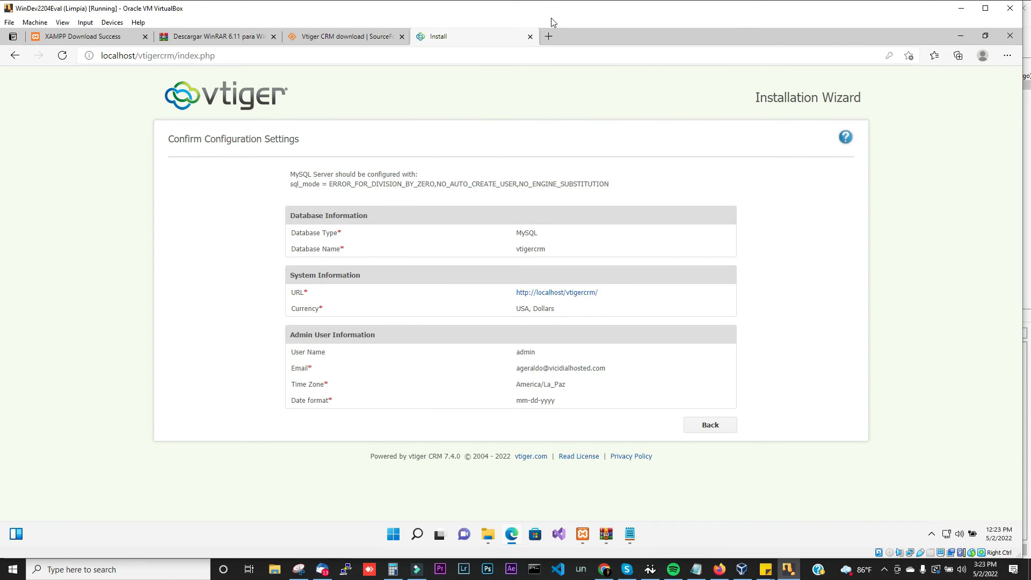
pyautogui.click(548, 37)
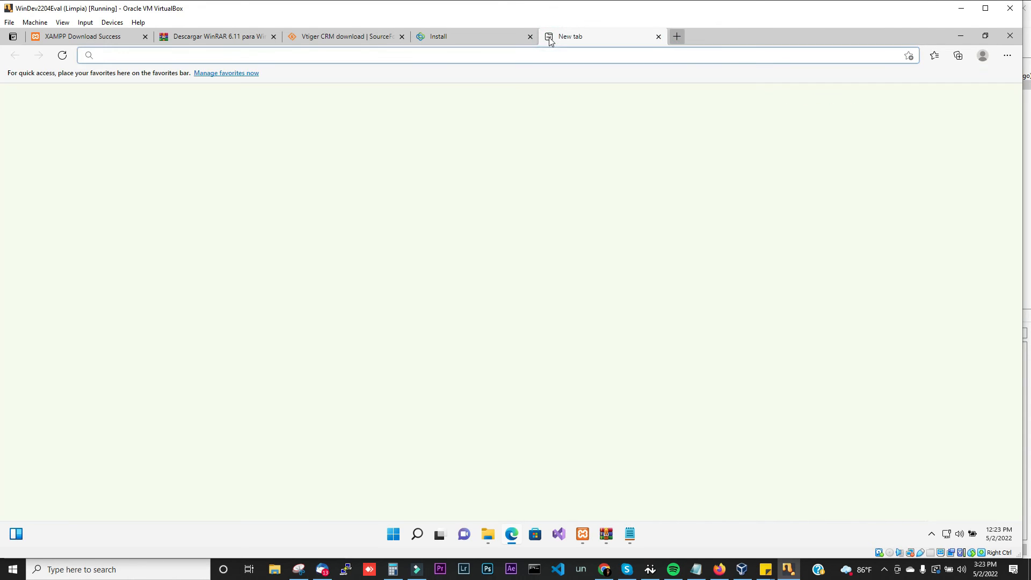
pyautogui.write('google.com')
pyautogui.press('Return')
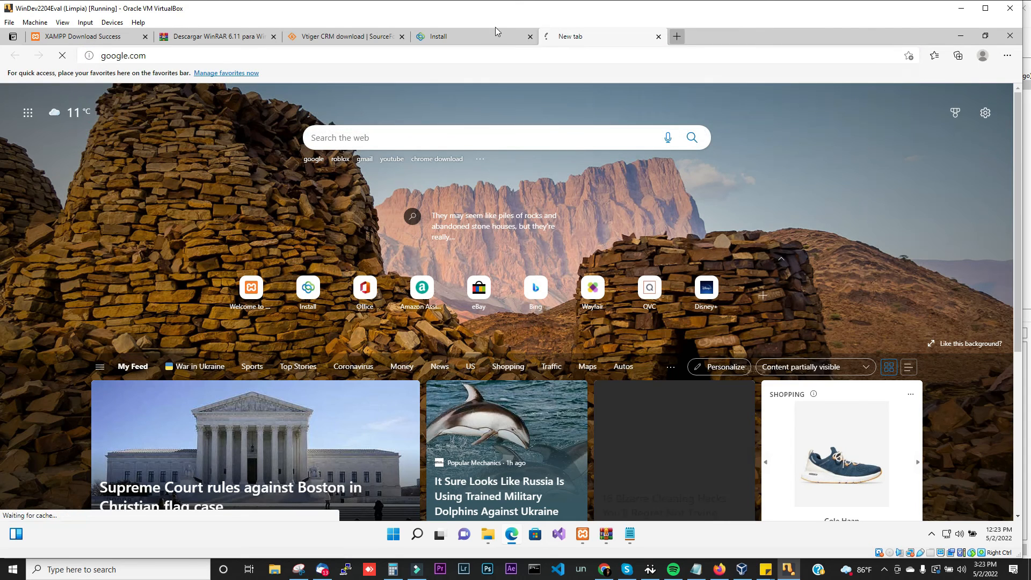
pyautogui.click(479, 34)
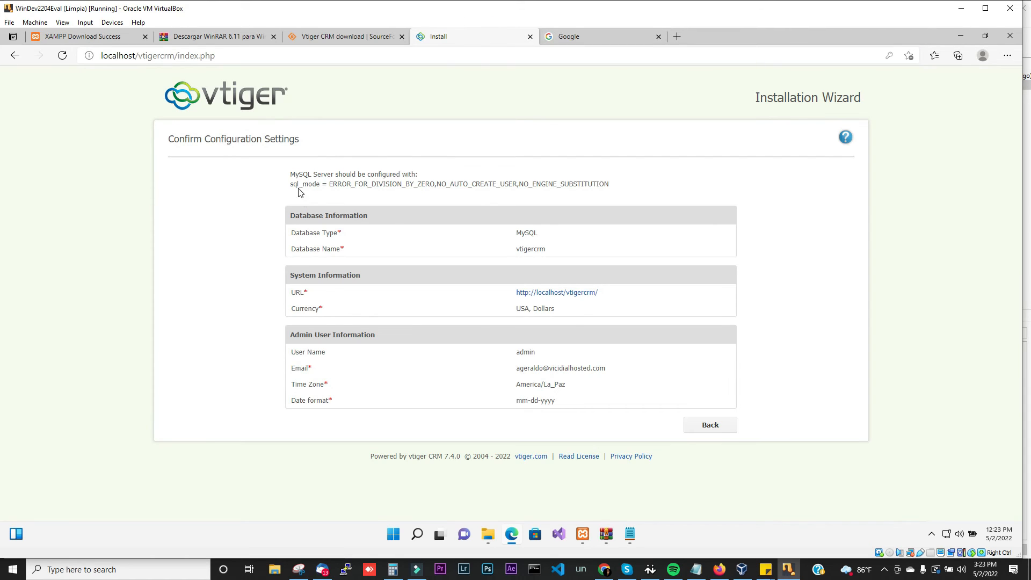
pyautogui.moveTo(290, 184); pyautogui.dragTo(612, 189)
pyautogui.hotkey('ctrl', 'c')
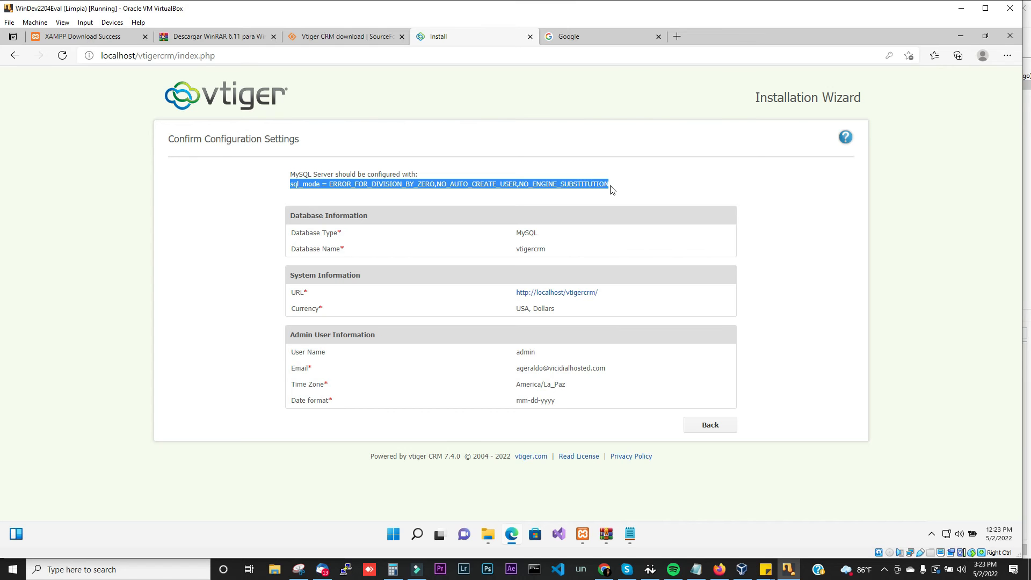
# Step: Search Google for the sql_mode line and open the codeandbytes article
pyautogui.click(598, 38)
pyautogui.hotkey('ctrl', 'v')
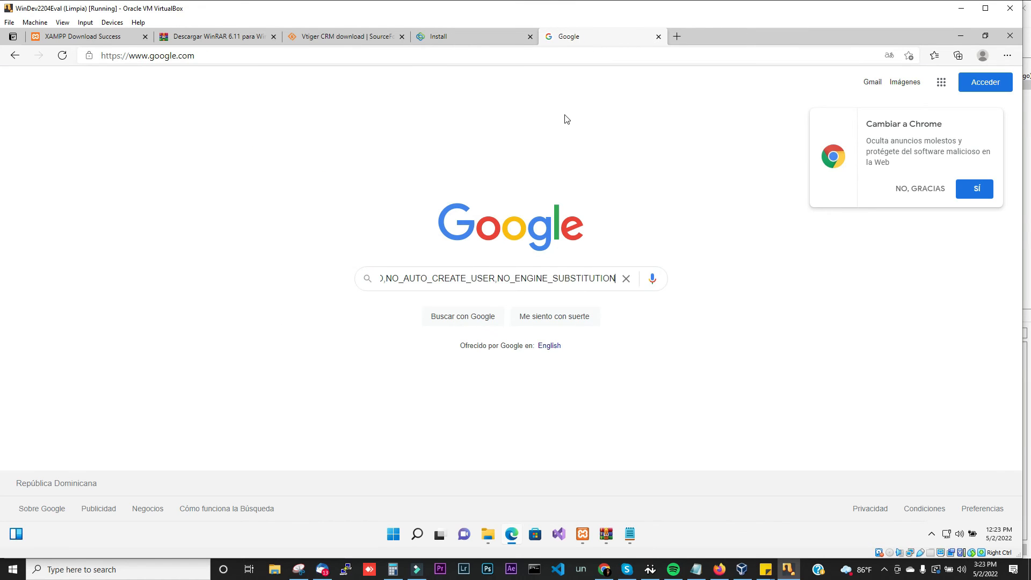
pyautogui.press('Return')
pyautogui.click(192, 214)
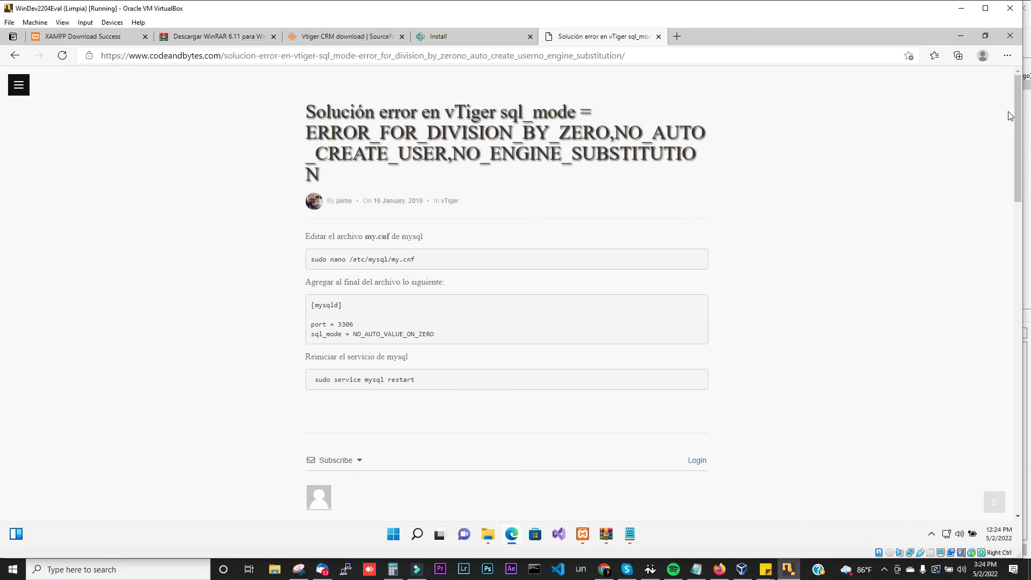
# Step: Copy the comment's three SET GLOBAL sql_mode commands from the article
pyautogui.moveTo(1018, 111); pyautogui.dragTo(1025, 218)
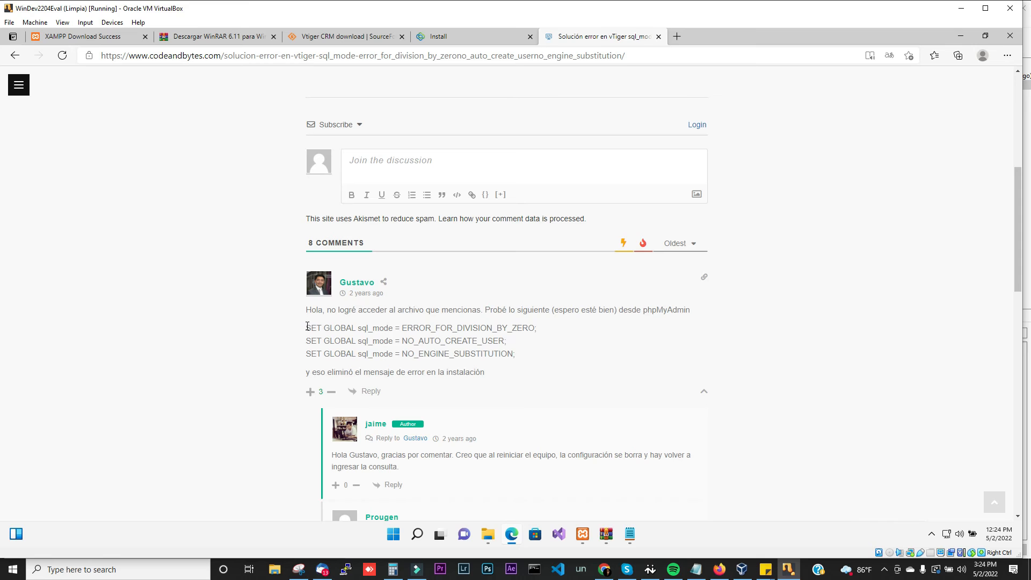
pyautogui.moveTo(307, 326); pyautogui.dragTo(516, 355)
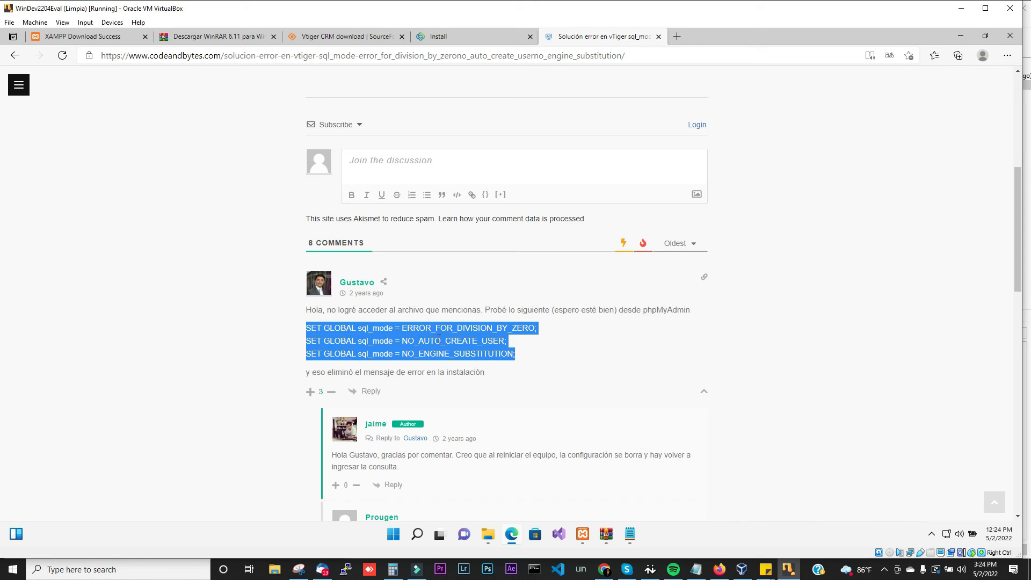
pyautogui.rightClick(434, 339)
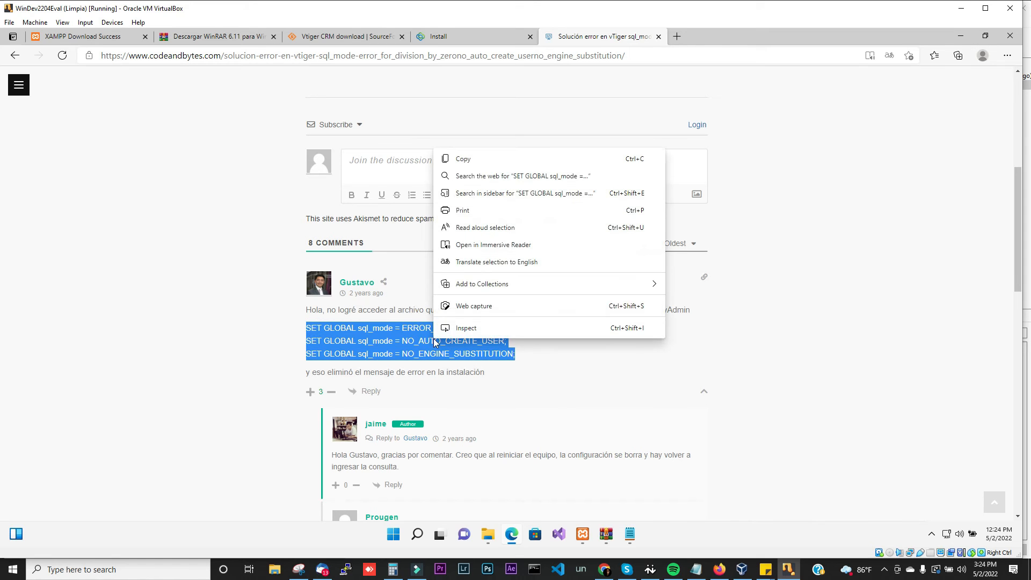
pyautogui.click(474, 168)
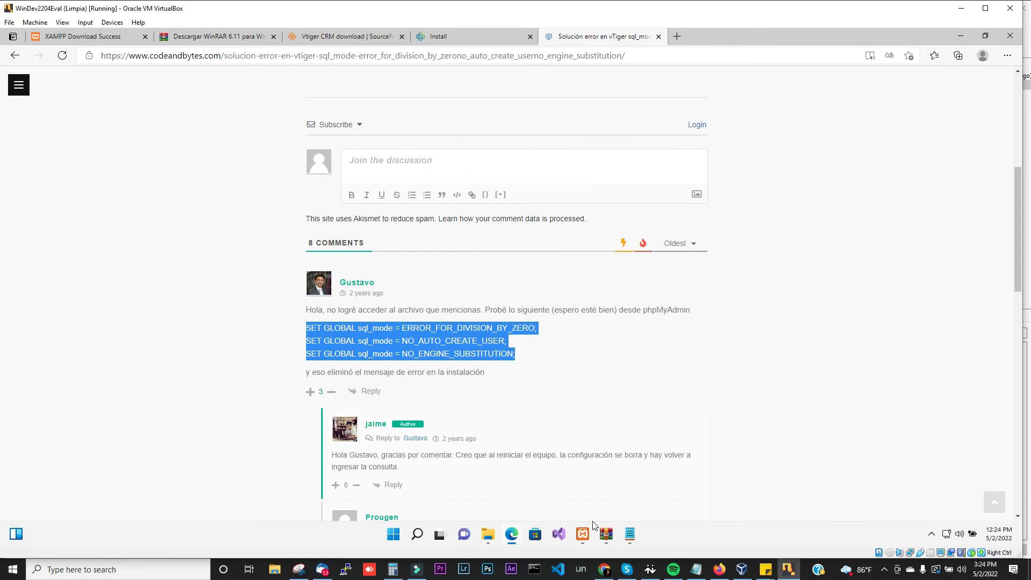
pyautogui.click(584, 538)
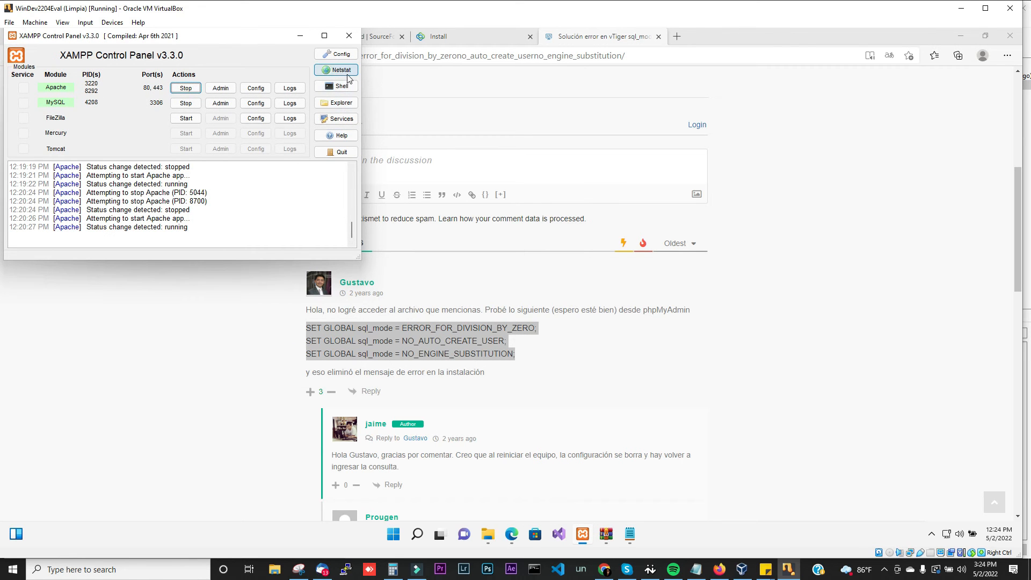
# Step: In the XAMPP Shell, start mysql -u root and run the three pasted SET GLOBAL sql_mode commands
pyautogui.click(348, 86)
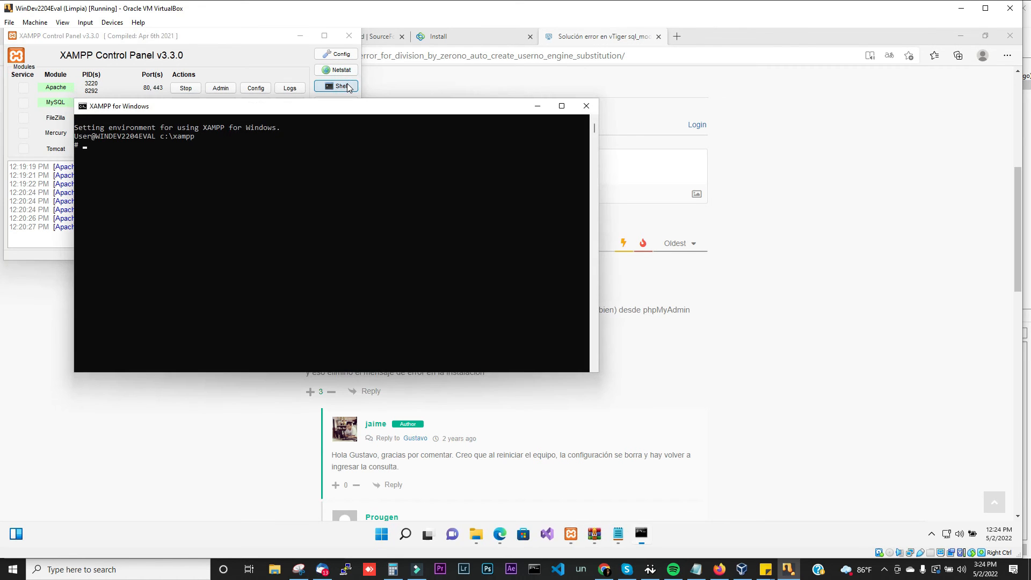
pyautogui.write('mysql -u root')
pyautogui.press('Return')
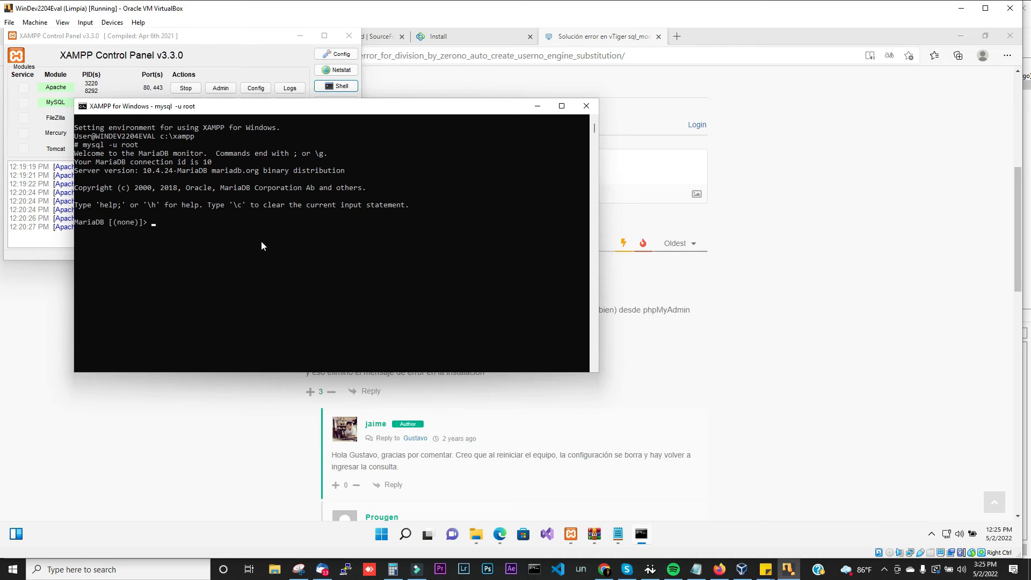
pyautogui.hotkey('ctrl', 'v')
pyautogui.press('Return')
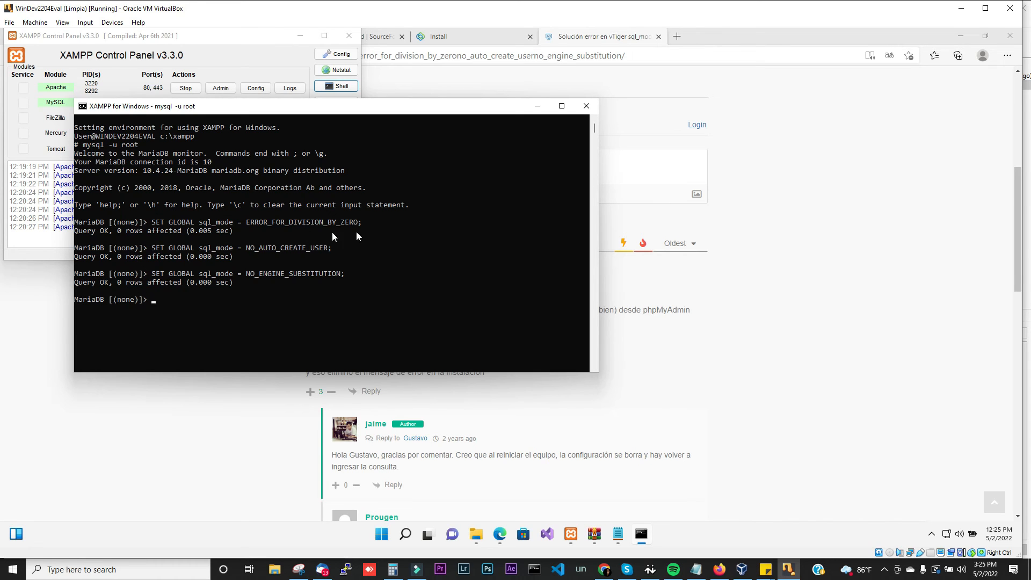
pyautogui.click(537, 106)
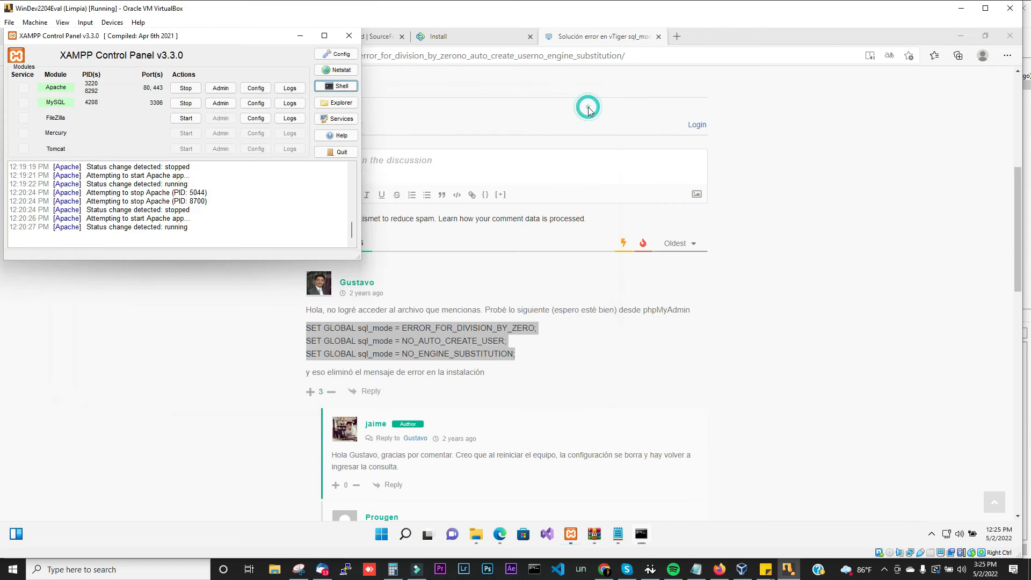
# Step: Go back to the installer's System Configuration step and reselect the (UTC-04:00) La Paz time zone
pyautogui.click(302, 38)
pyautogui.click(443, 37)
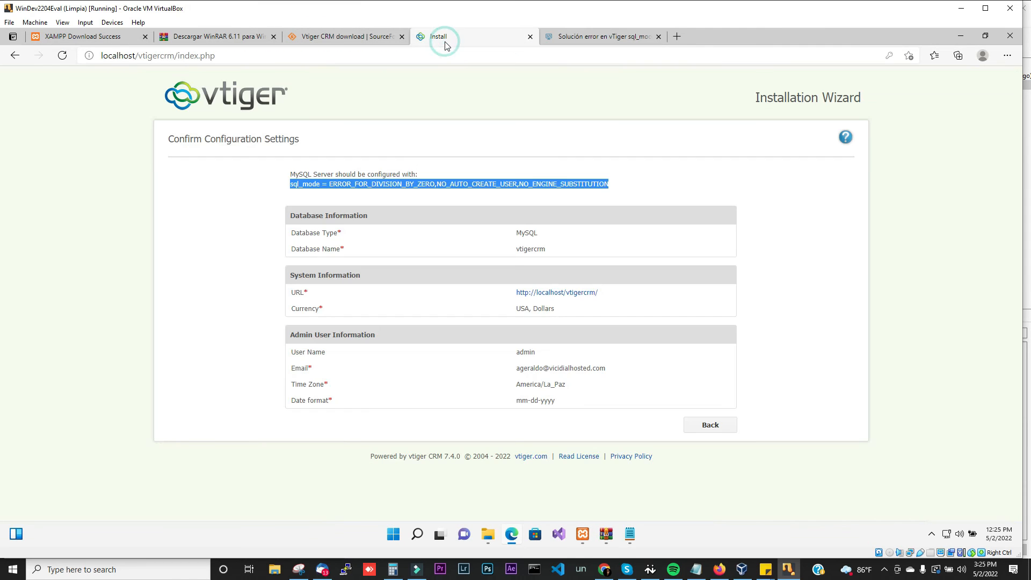
pyautogui.click(695, 428)
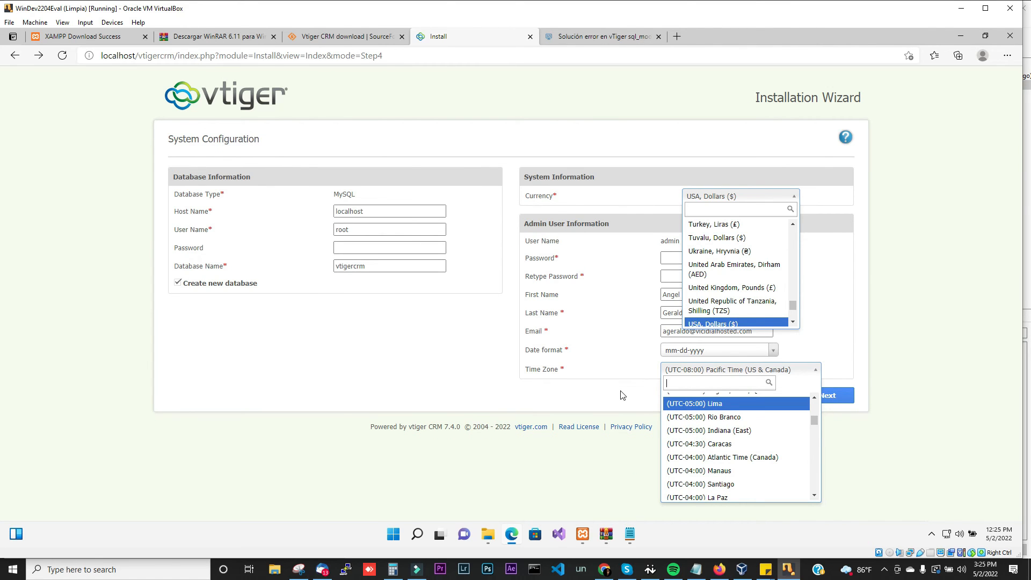
pyautogui.write('p')
pyautogui.write('a')
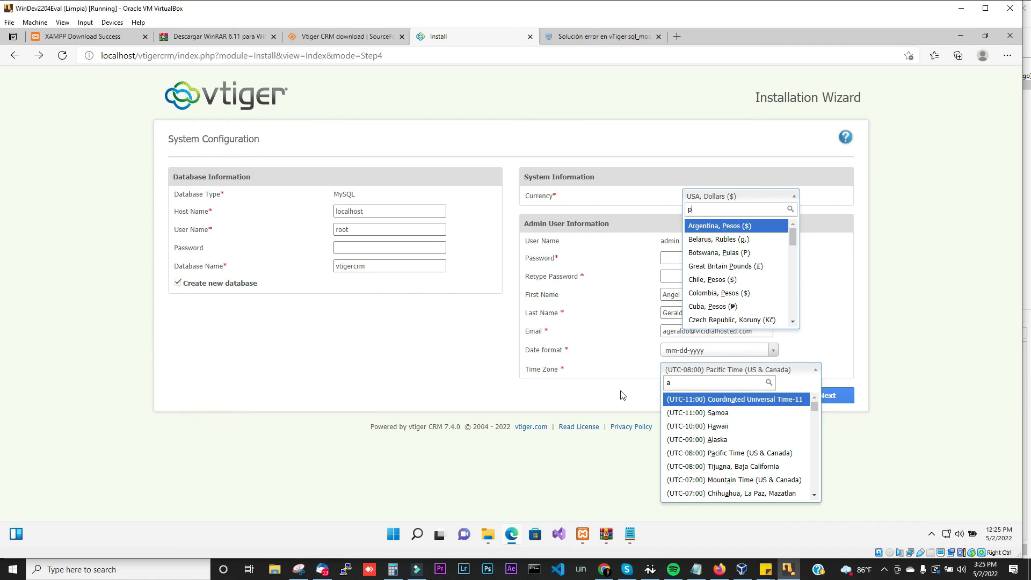
pyautogui.press('BackSpace')
pyautogui.press('BackSpace')
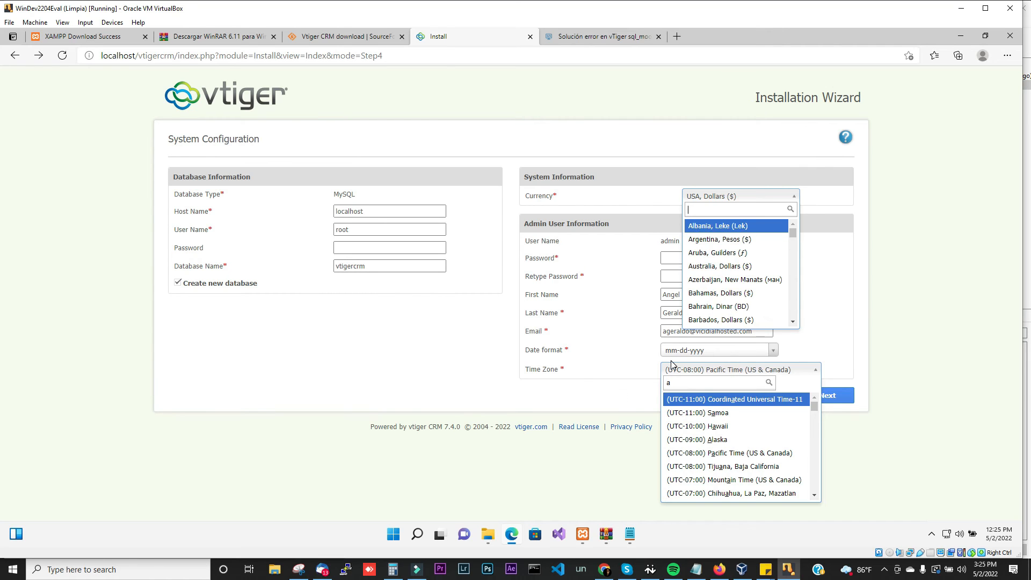
pyautogui.write('pa')
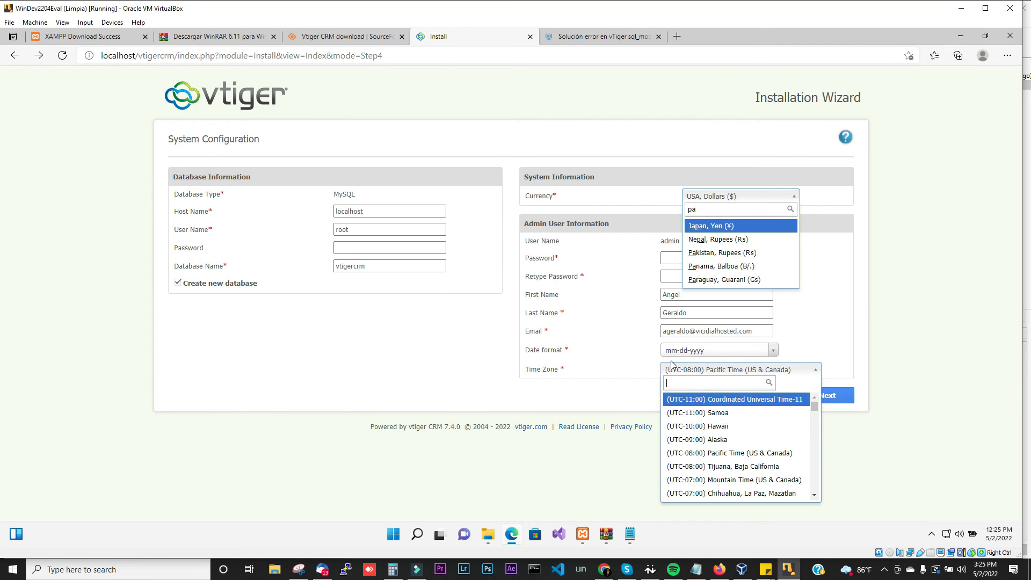
pyautogui.write('z')
pyautogui.click(623, 394)
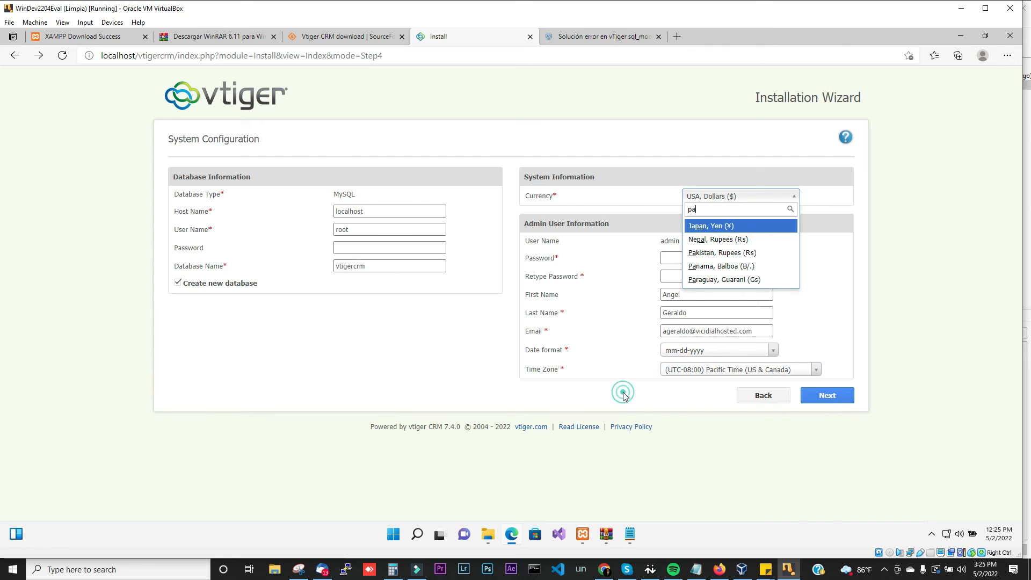
pyautogui.click(794, 198)
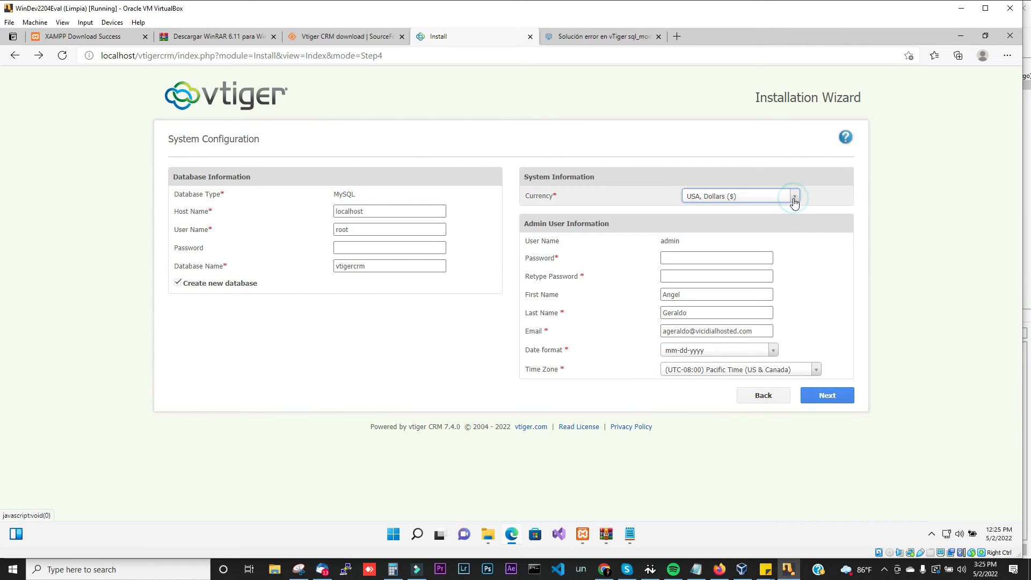
pyautogui.click(705, 376)
pyautogui.write('paz')
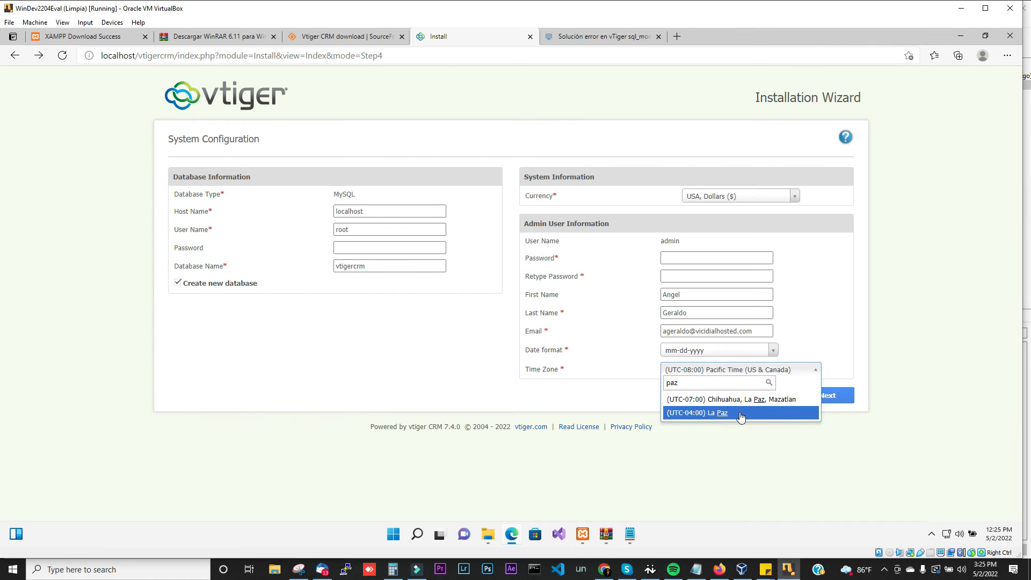
pyautogui.click(735, 414)
# Step: Re-enter the admin password and its confirmation, then resubmit the configuration
pyautogui.click(674, 262)
pyautogui.write('••')
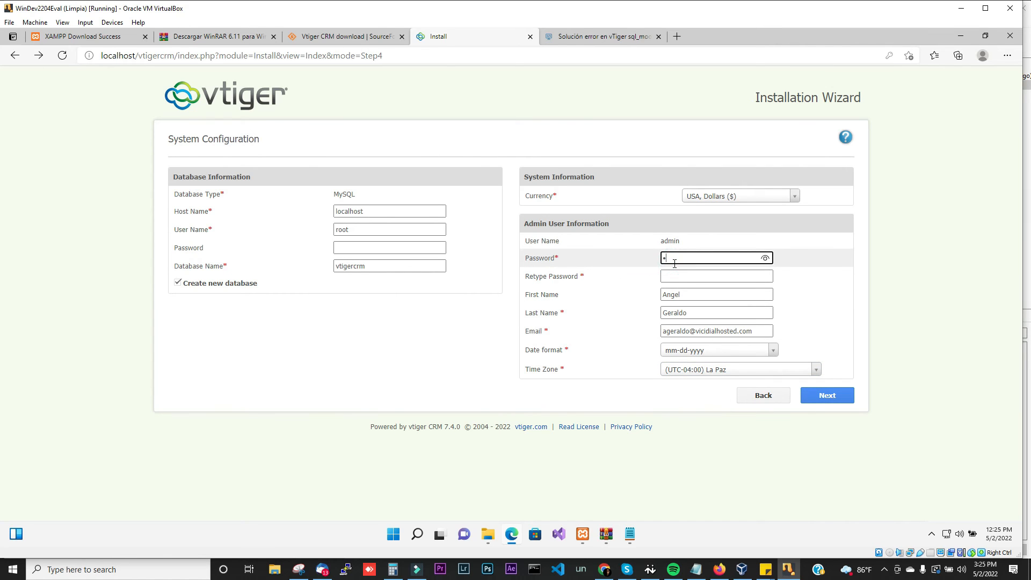
pyautogui.write('•••••')
pyautogui.press('Tab')
pyautogui.write('a')
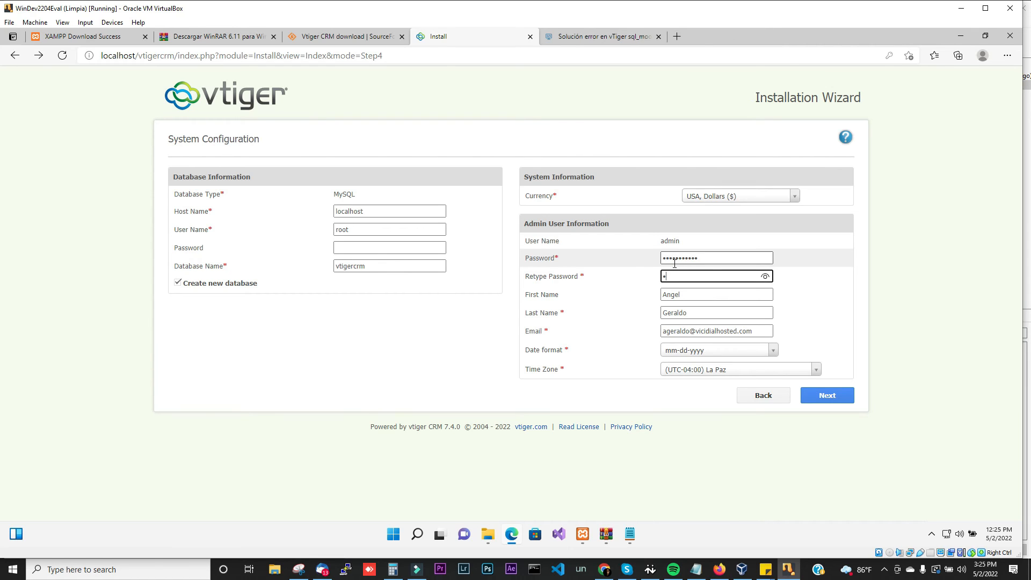
pyautogui.write('d')
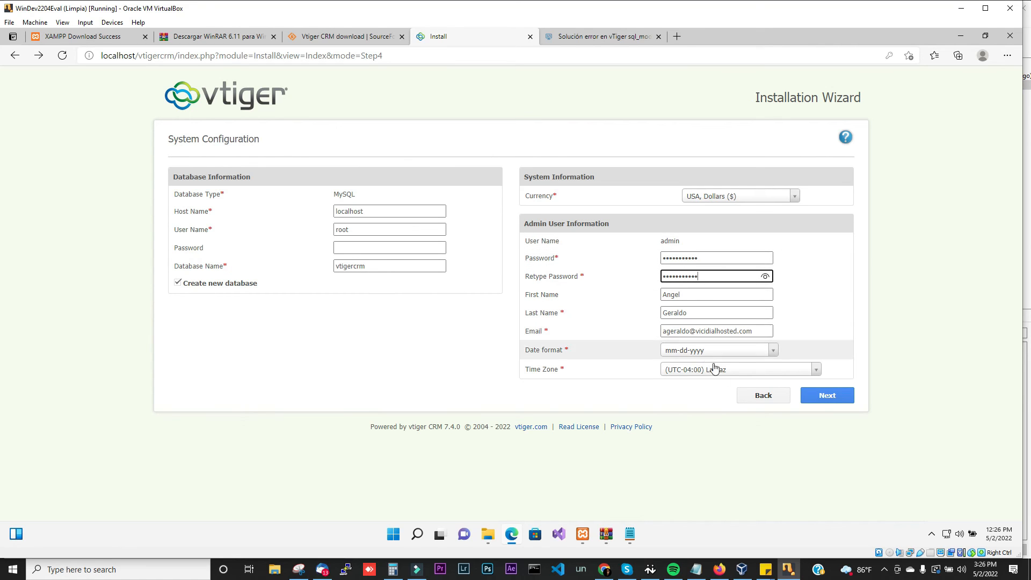
pyautogui.click(819, 396)
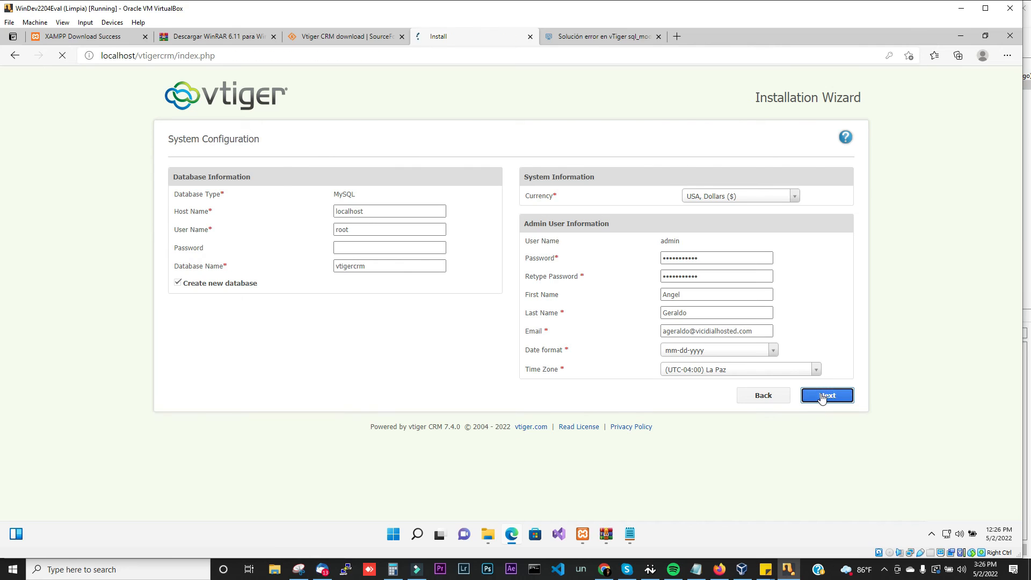
pyautogui.click(910, 72)
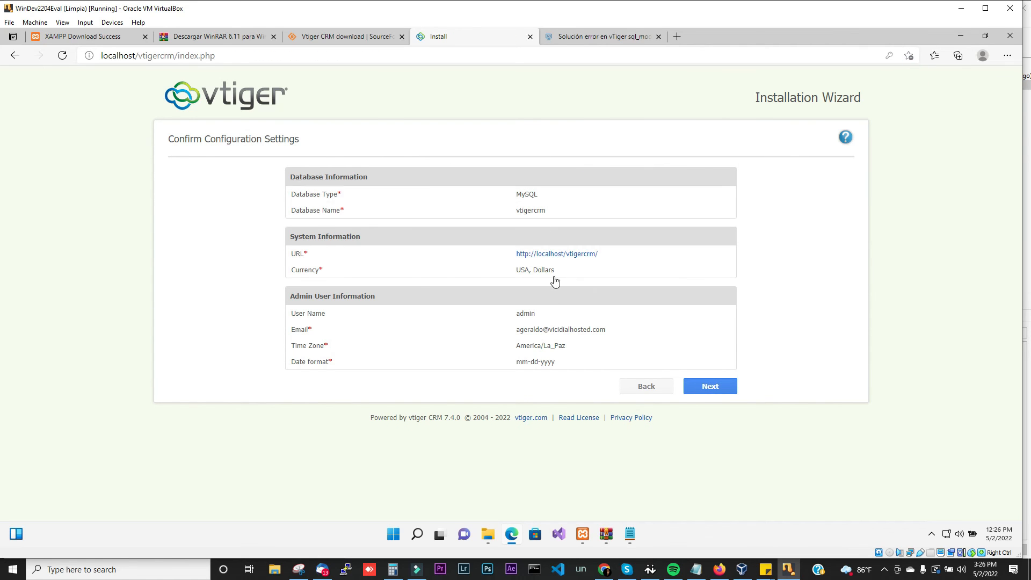
# Step: Confirm the configuration settings, choose Call Centers as the industry, and start the installation
pyautogui.click(693, 388)
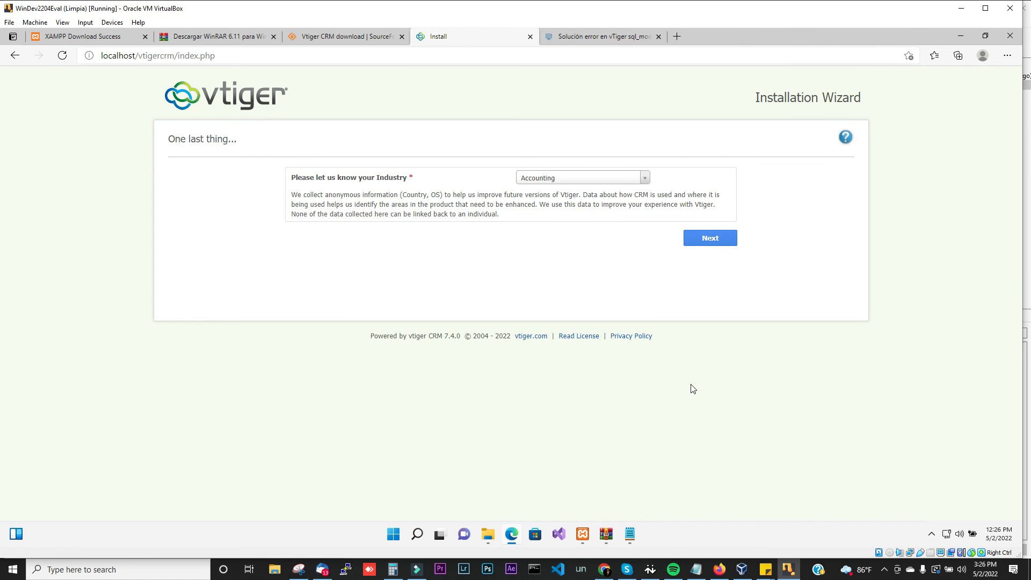
pyautogui.click(564, 181)
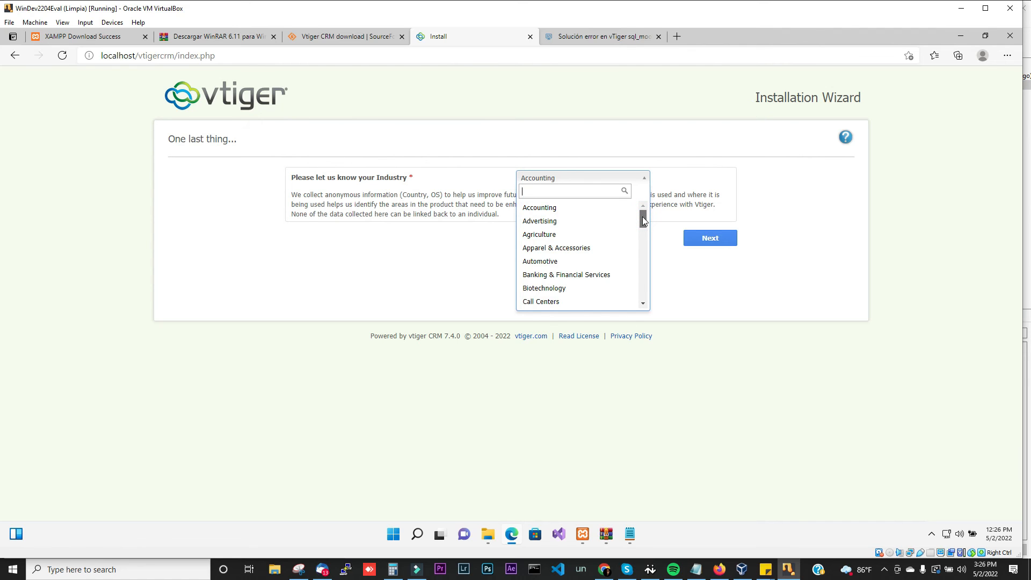
pyautogui.moveTo(643, 220); pyautogui.dragTo(642, 211)
pyautogui.write('cal')
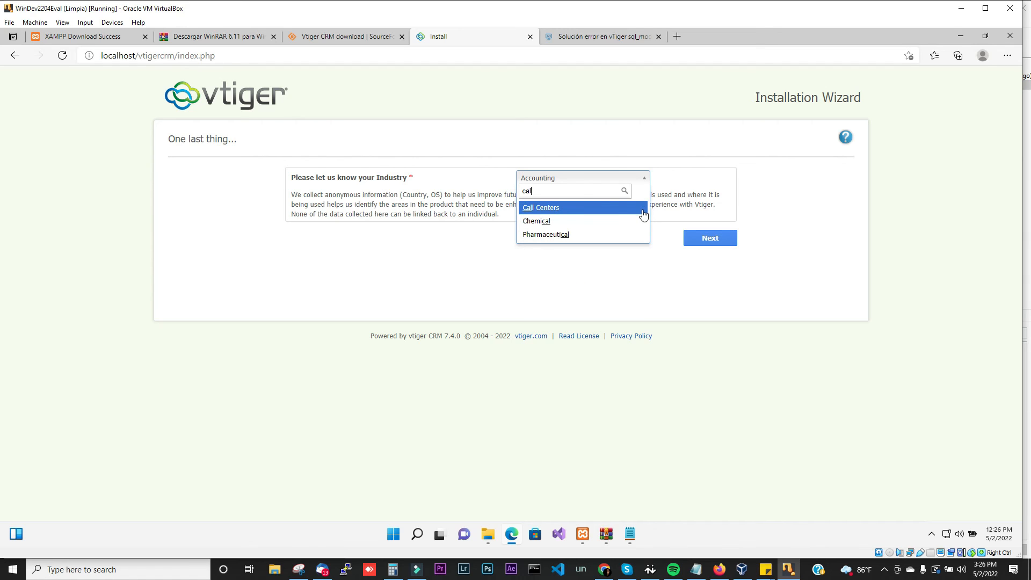
pyautogui.click(556, 213)
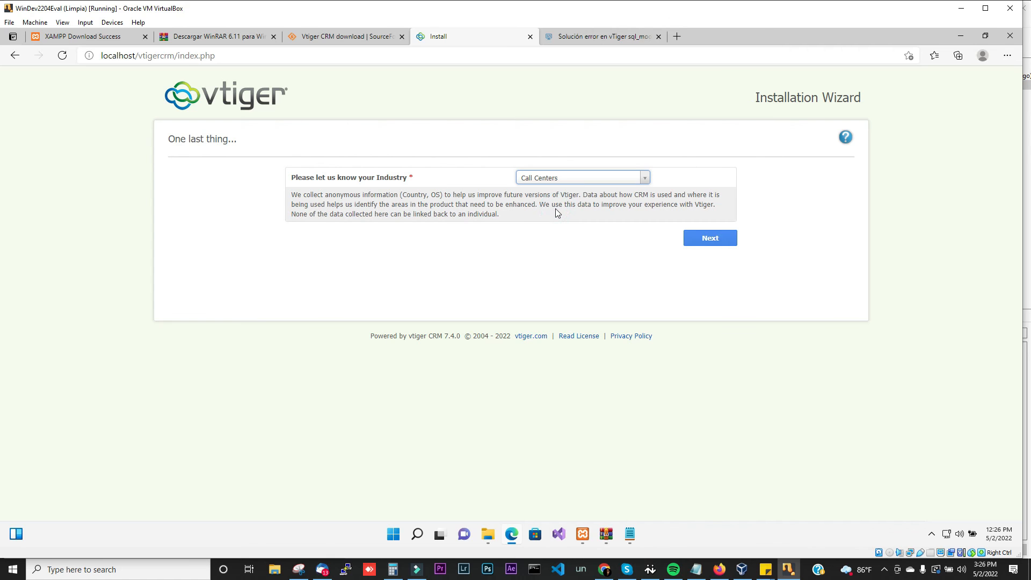
pyautogui.click(578, 179)
pyautogui.write('rea')
pyautogui.press('BackSpace')
pyautogui.press('BackSpace')
pyautogui.press('BackSpace')
pyautogui.press('BackSpace')
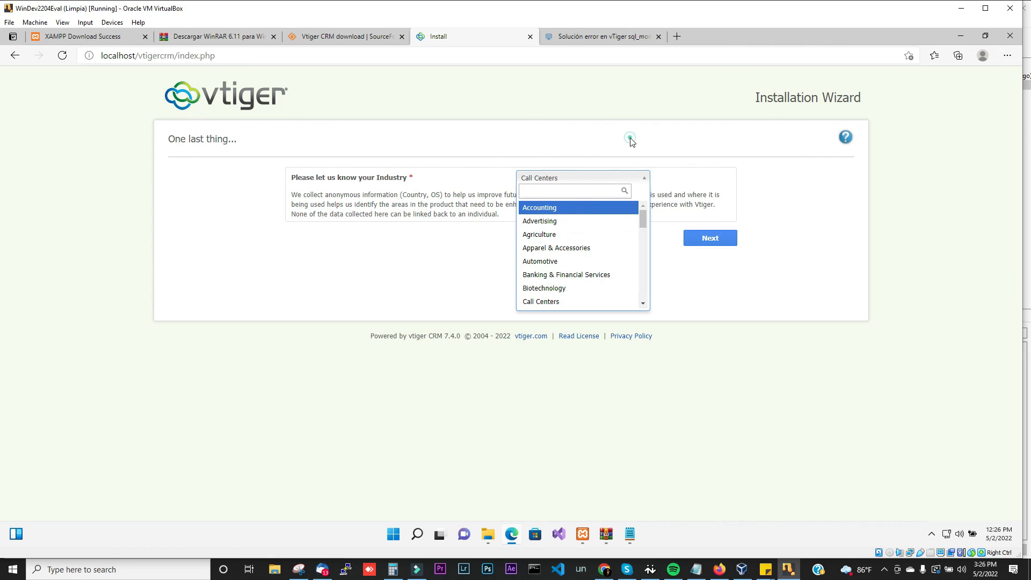
pyautogui.click(631, 141)
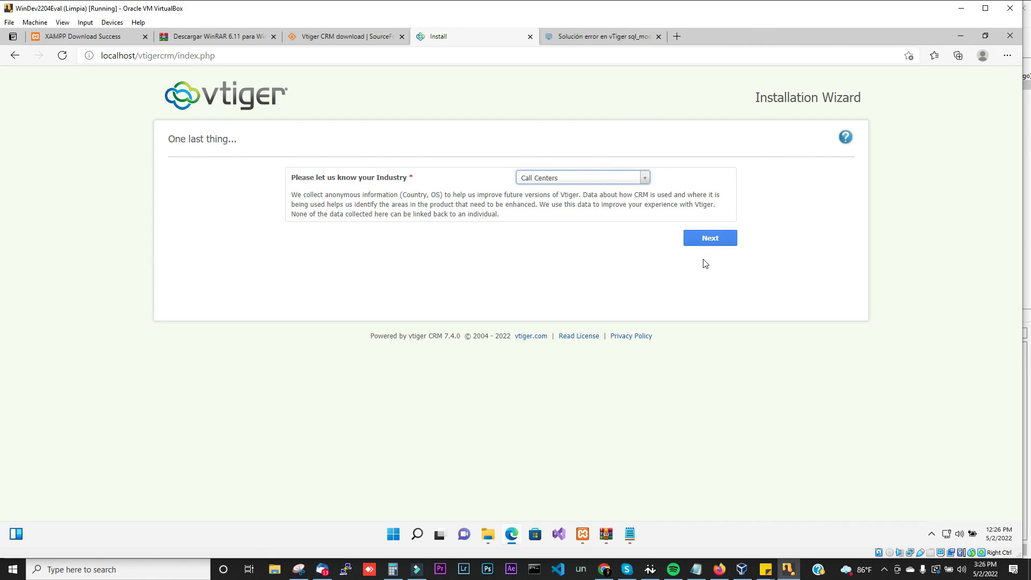
pyautogui.click(710, 239)
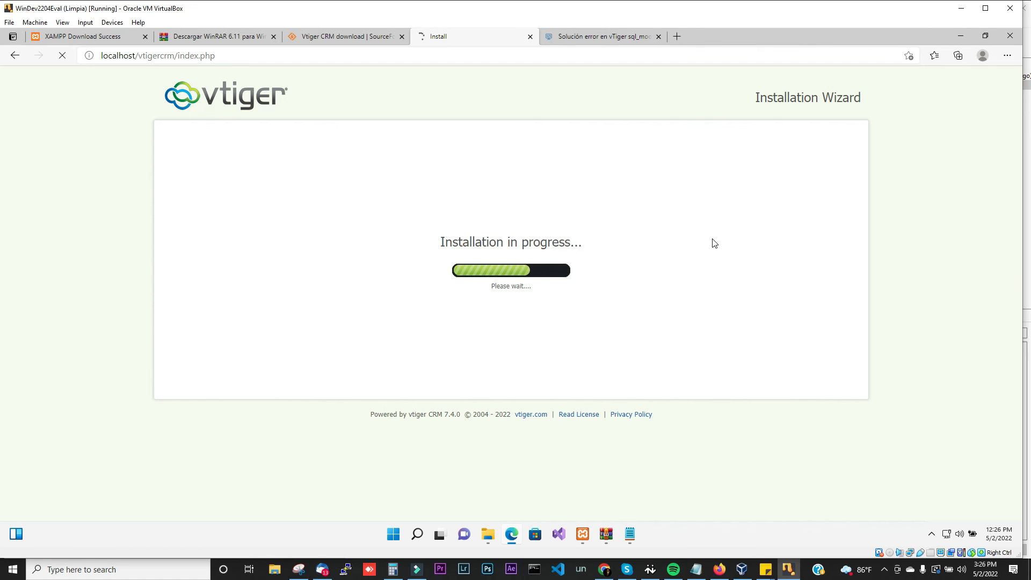
# Step: Show the host's hidden tray icons
pyautogui.click(884, 570)
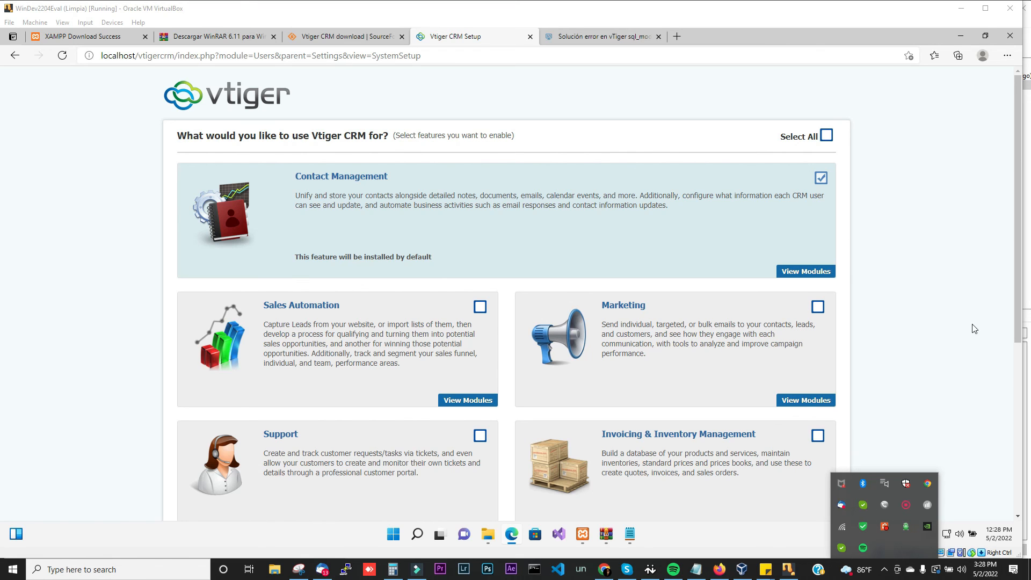
pyautogui.moveTo(1015, 297)
pyautogui.mouseDown()
pyautogui.moveTo(1014, 316)
pyautogui.moveTo(1007, 296)
pyautogui.mouseUp()
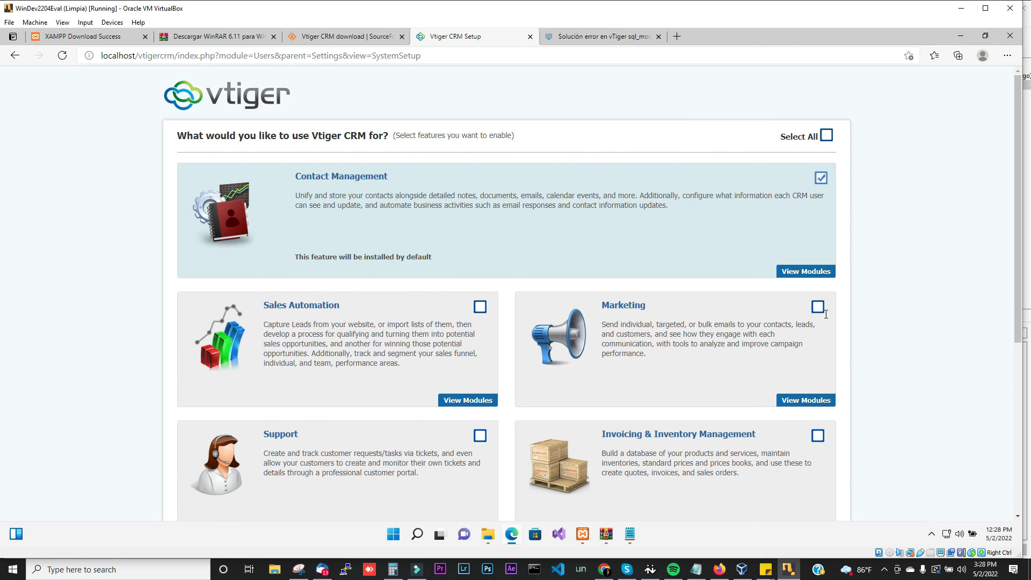
pyautogui.moveTo(1011, 312); pyautogui.dragTo(1000, 386)
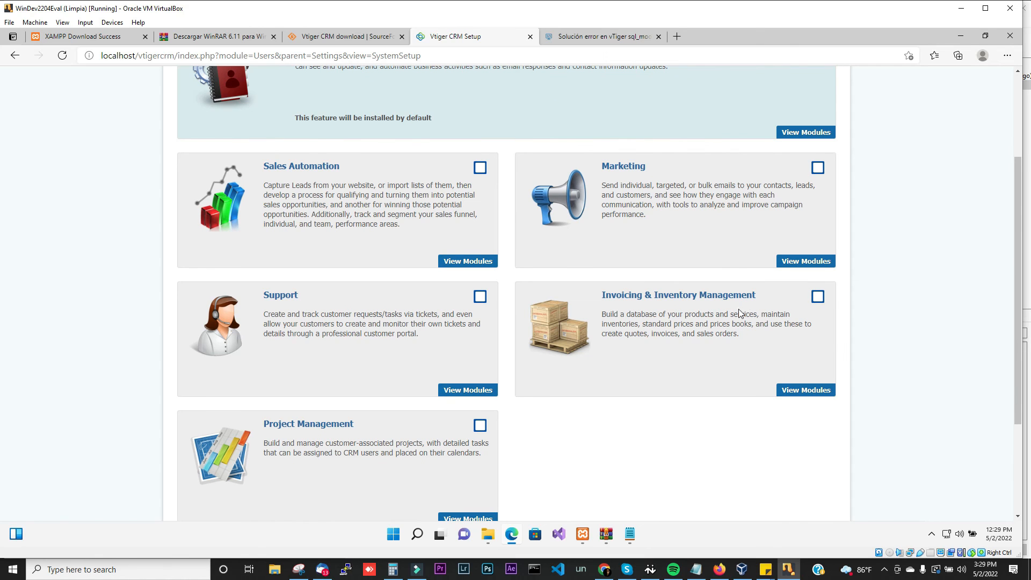
pyautogui.moveTo(1016, 387); pyautogui.dragTo(1015, 299)
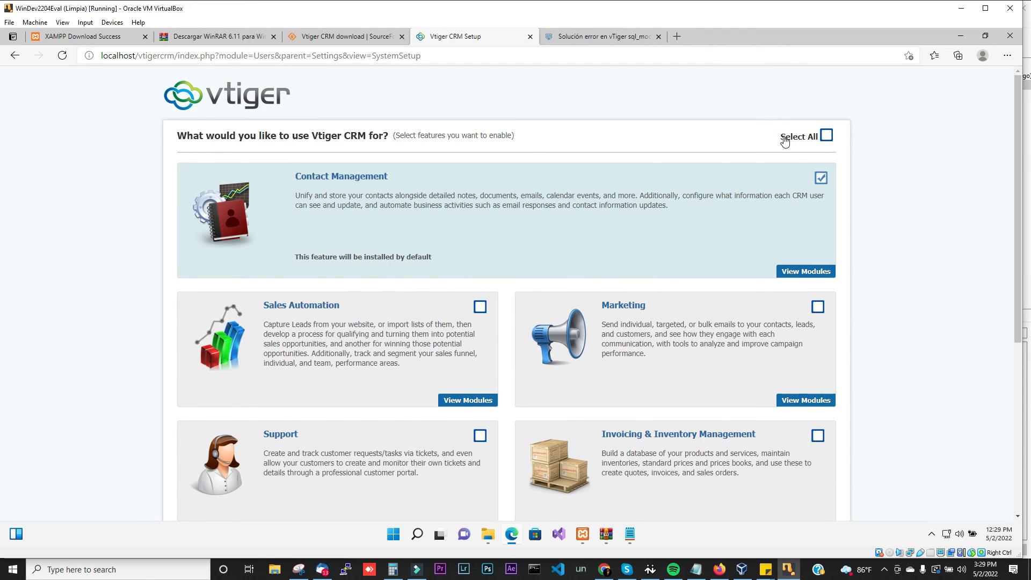
# Step: Enable all features, from Sales Automation to Project Management, and continue the installation
pyautogui.click(826, 137)
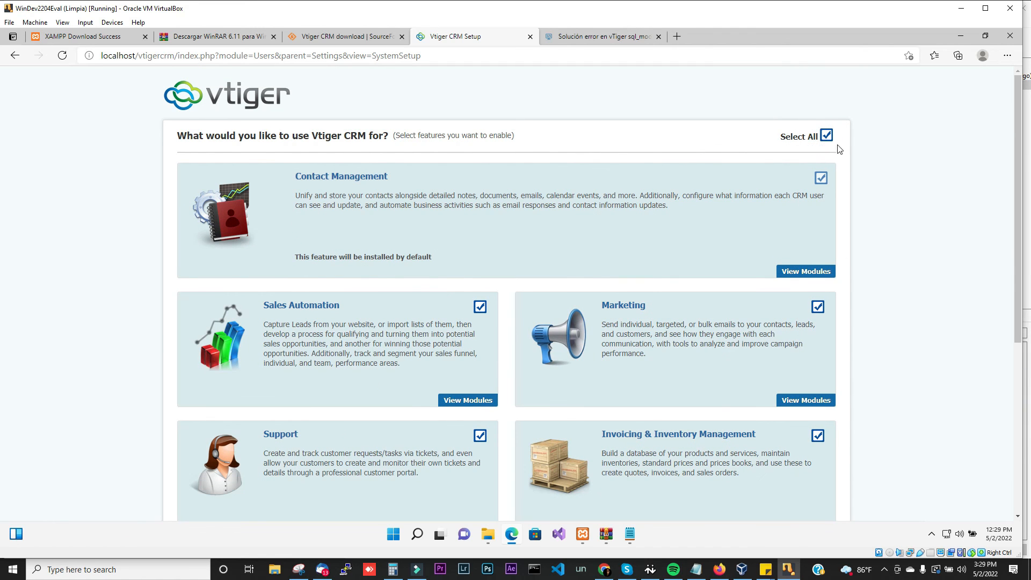
pyautogui.click(1014, 208)
pyautogui.moveTo(1013, 252); pyautogui.dragTo(1014, 408)
pyautogui.click(821, 417)
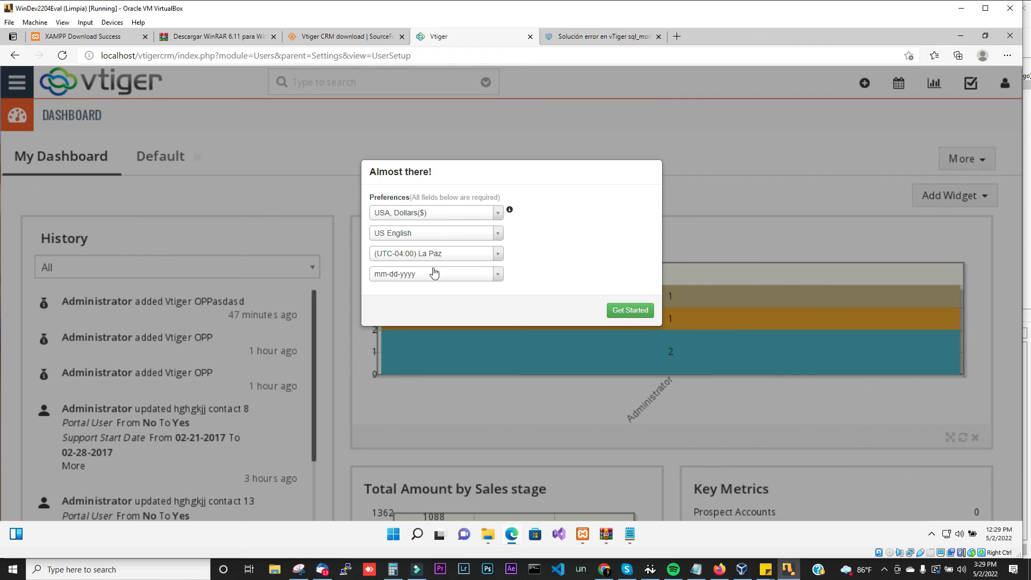
# Step: Accept the default preferences and go to the administrator's My Preferences page
pyautogui.click(624, 314)
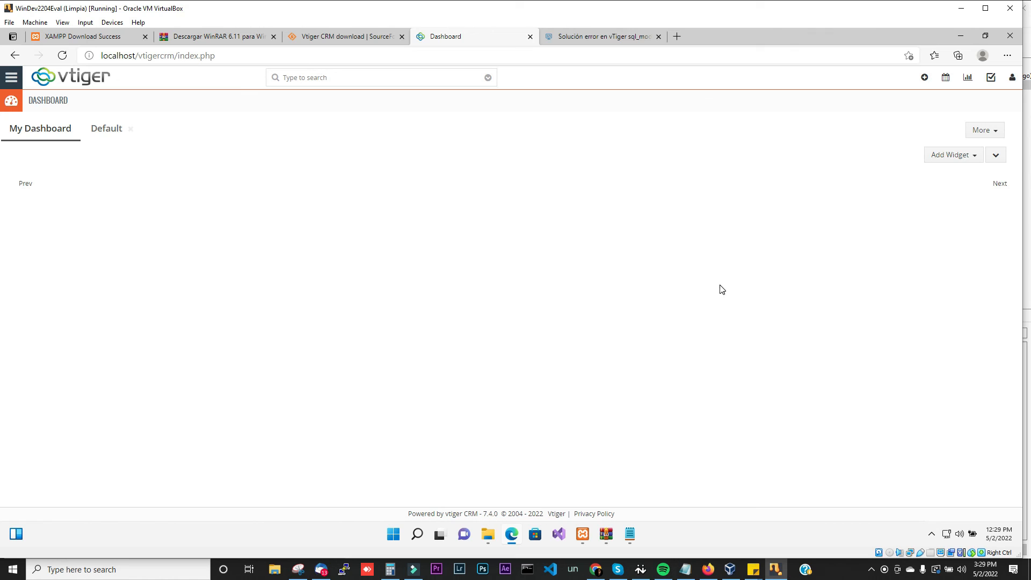
pyautogui.click(1012, 82)
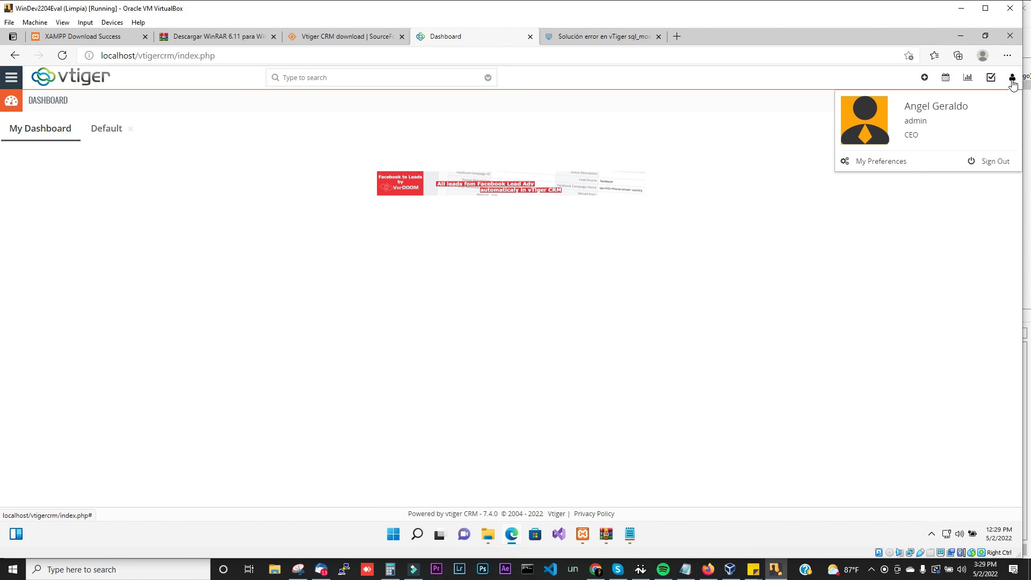
pyautogui.click(880, 164)
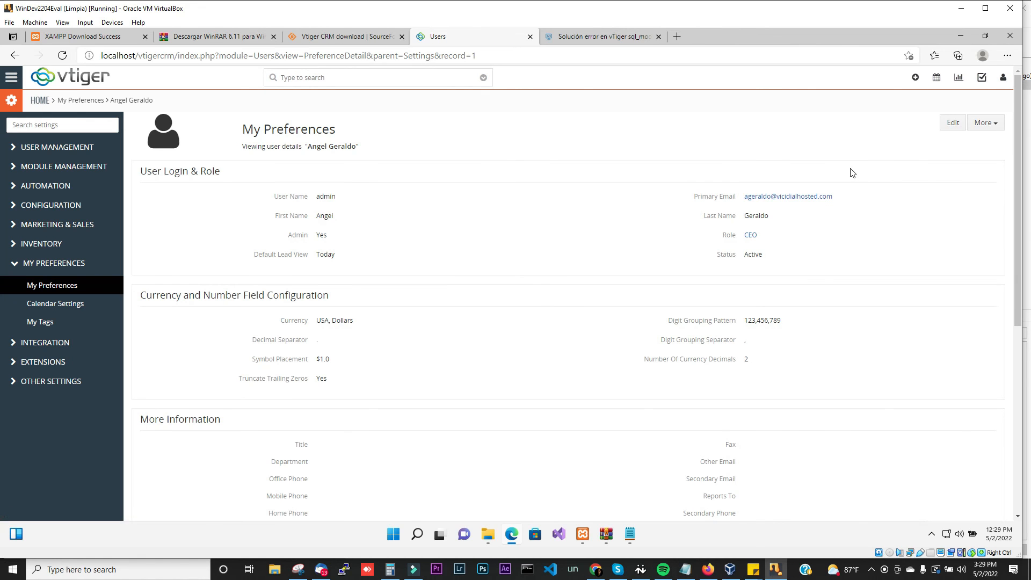
# Step: Change the administrator's language preference to ES Spanish and save it
pyautogui.click(950, 123)
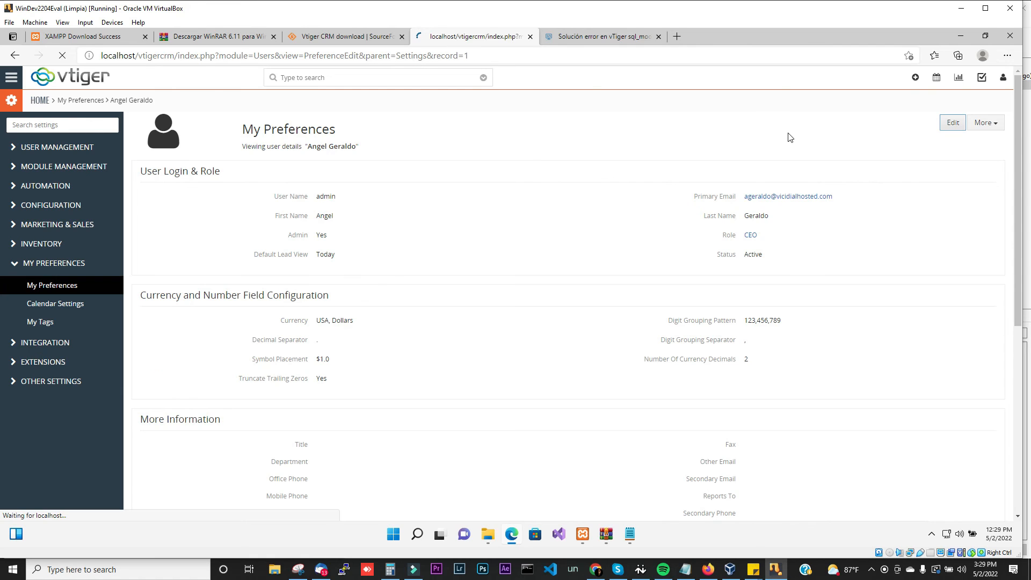
pyautogui.hotkey('ctrl', 'f')
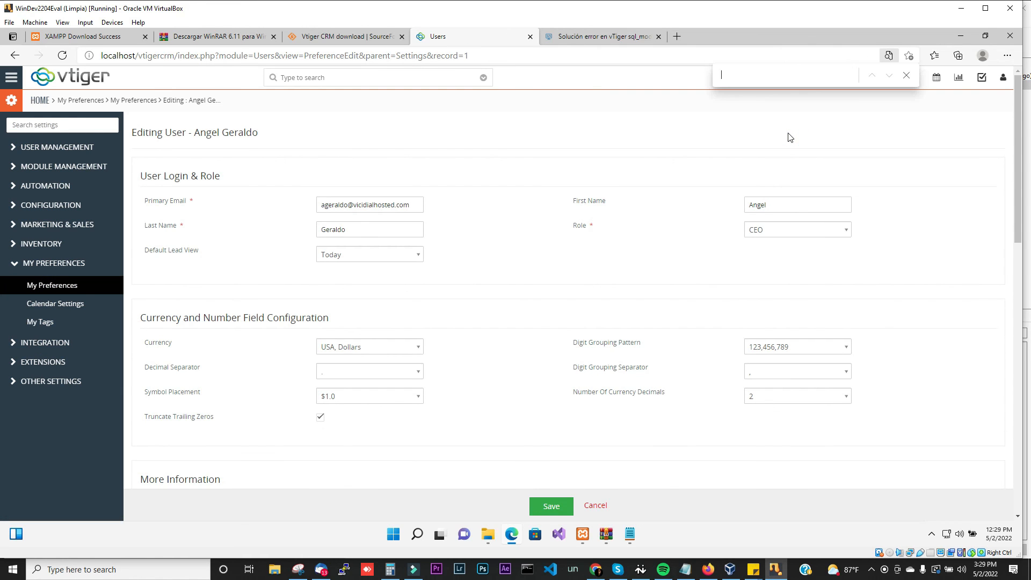
pyautogui.write('langu')
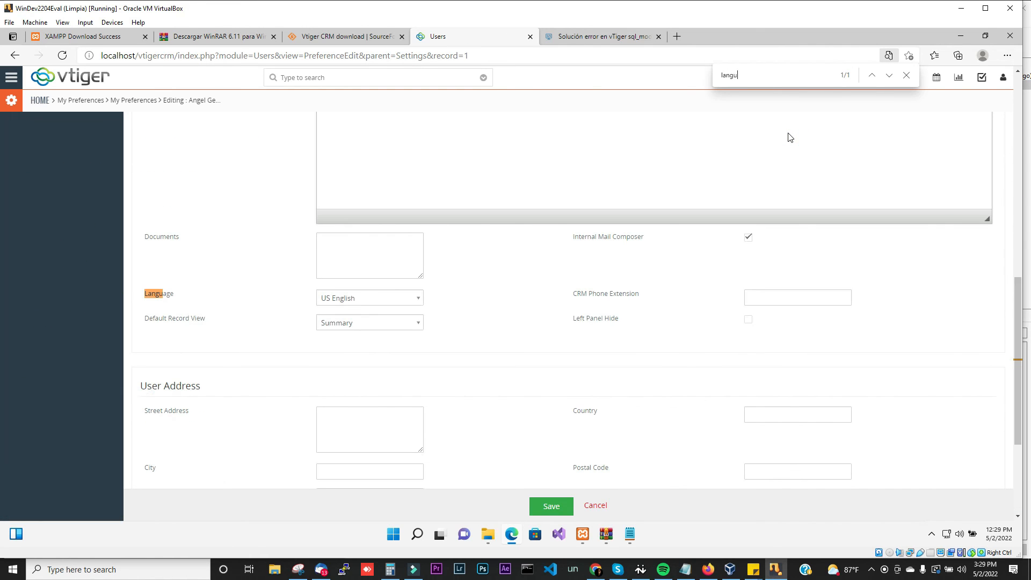
pyautogui.click(397, 299)
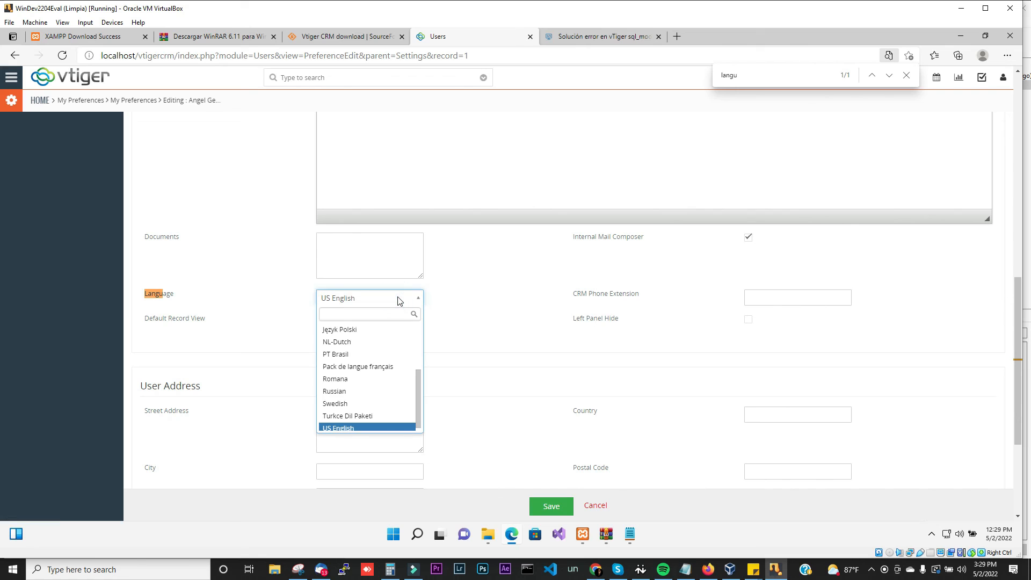
pyautogui.write('spa')
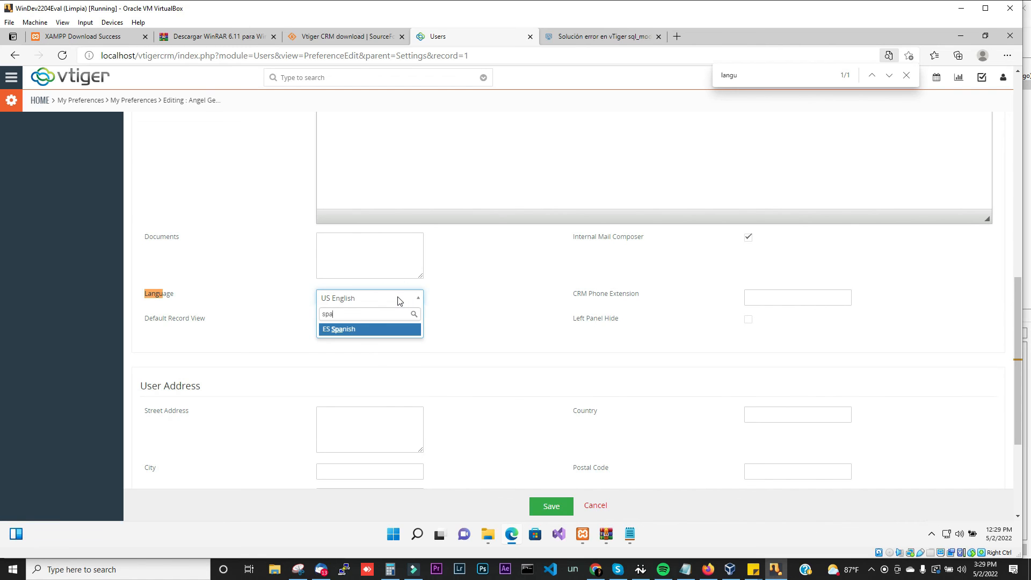
pyautogui.click(380, 330)
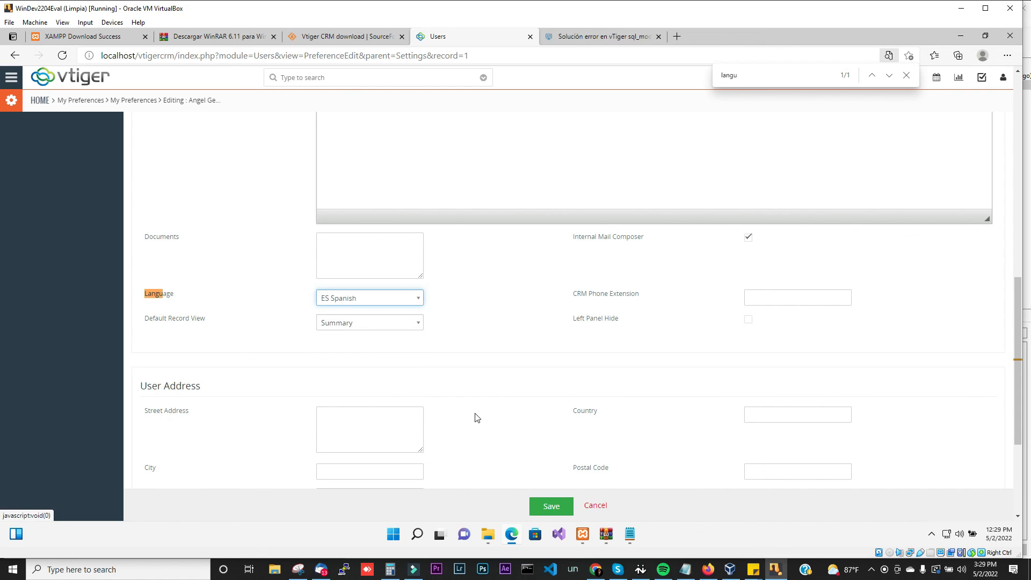
pyautogui.click(542, 508)
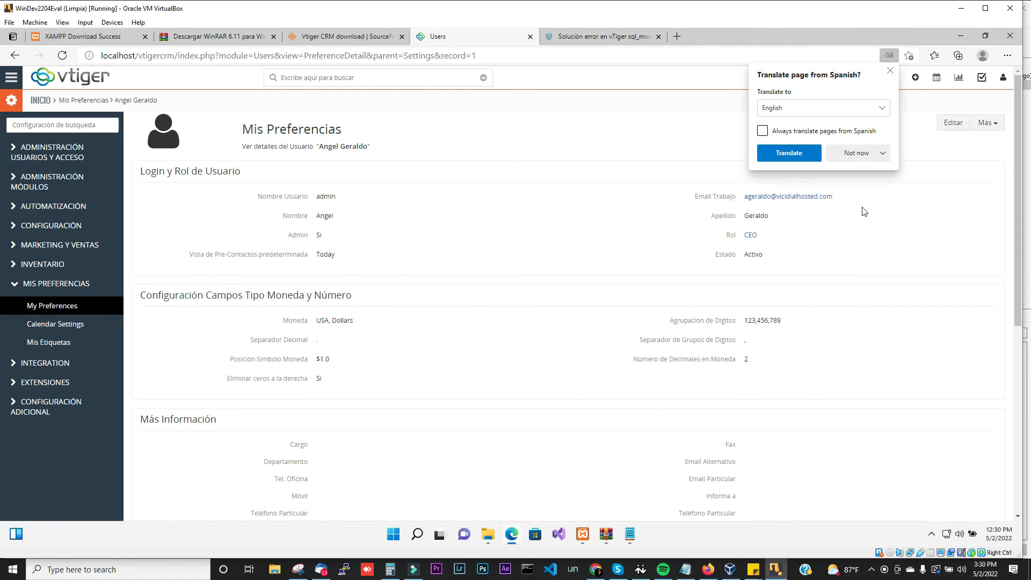
# Step: Dismiss Edge's translate offer, collapse the MIS PREFERENCIAS section, and browse the modules menu
pyautogui.click(890, 71)
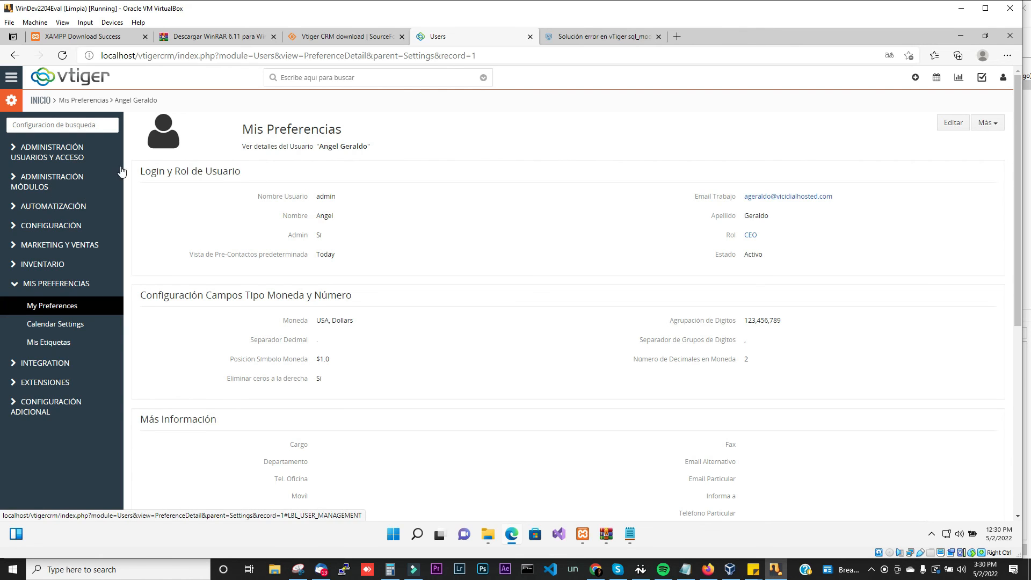
pyautogui.click(16, 284)
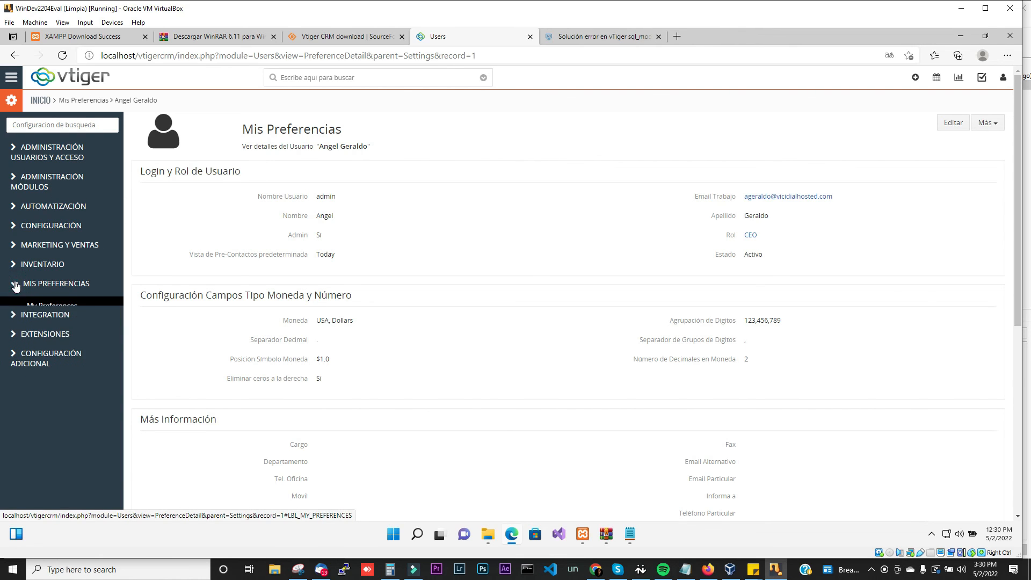
pyautogui.click(9, 77)
pyautogui.moveTo(44, 124)
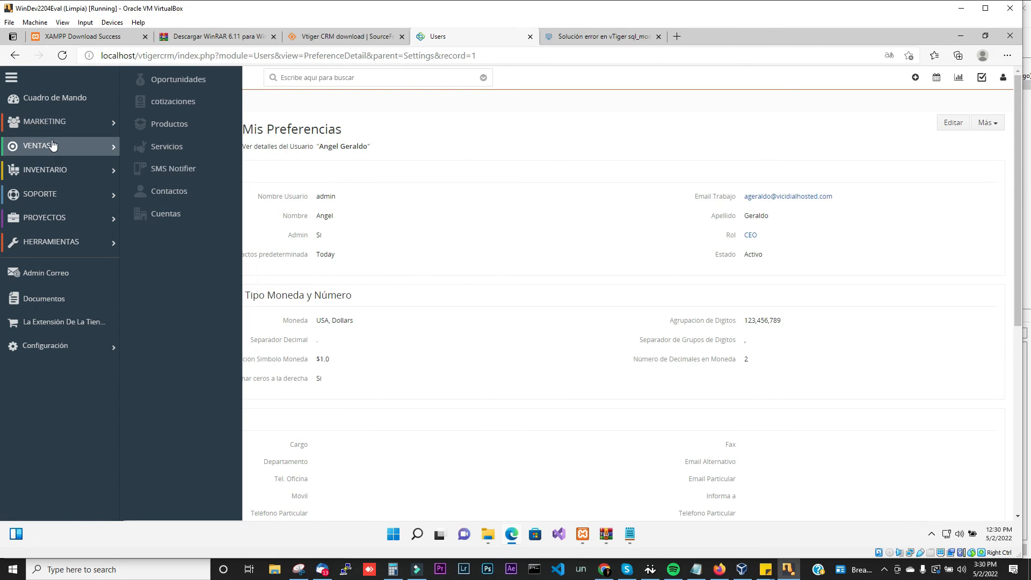
pyautogui.moveTo(71, 197)
pyautogui.moveTo(76, 221)
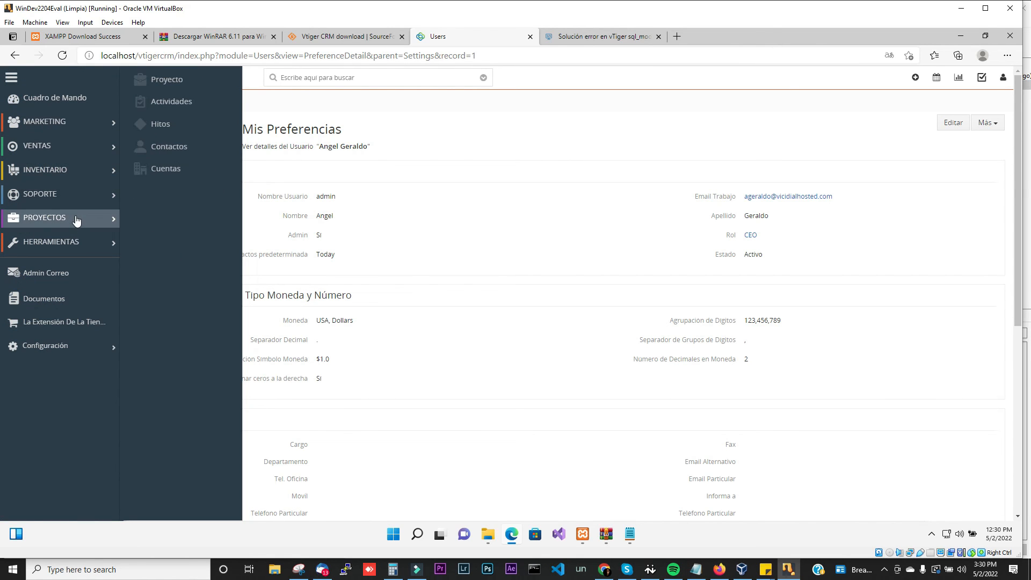
pyautogui.moveTo(84, 241)
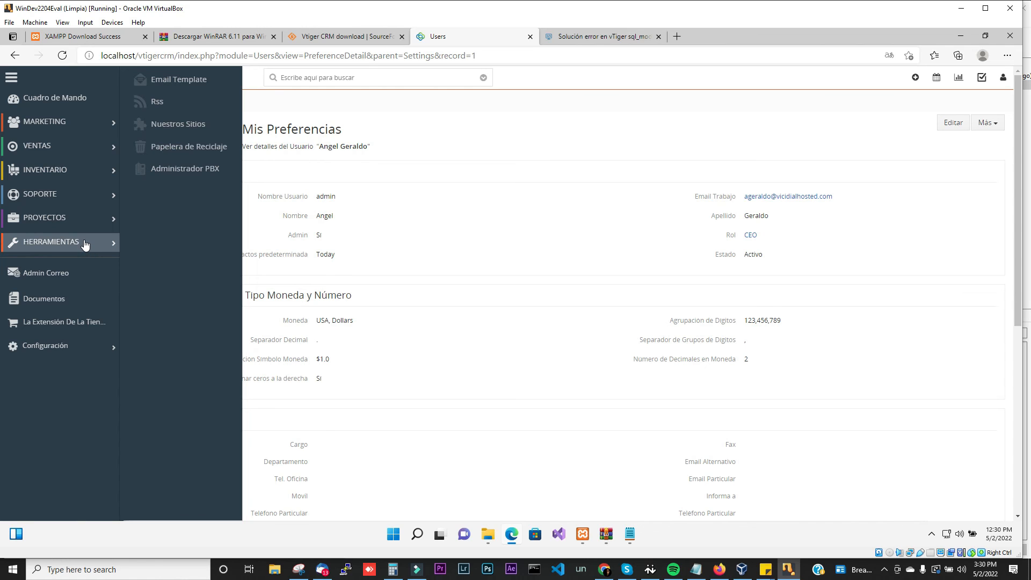
pyautogui.click(489, 174)
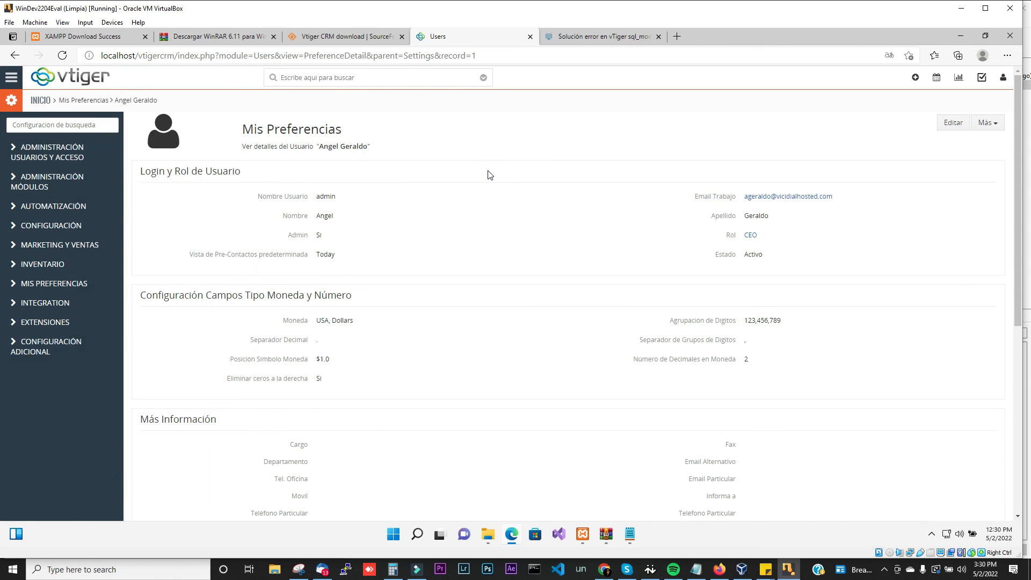